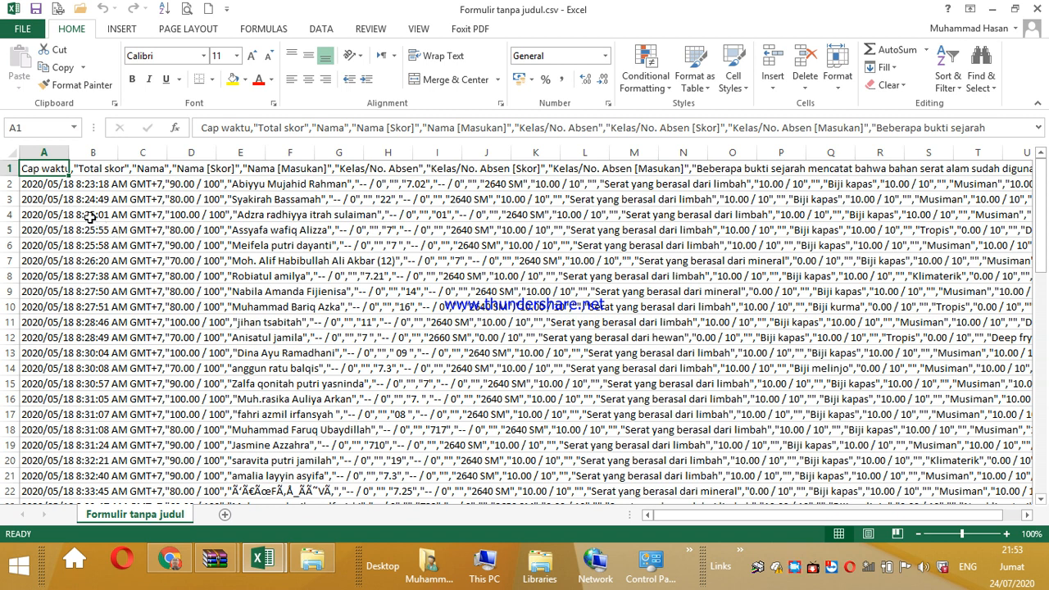
Start Text to Columns on cells A1:A64 with the data type set to Delimited and advance to the delimiter settings.
left_click_drag(37, 168, 39, 476)
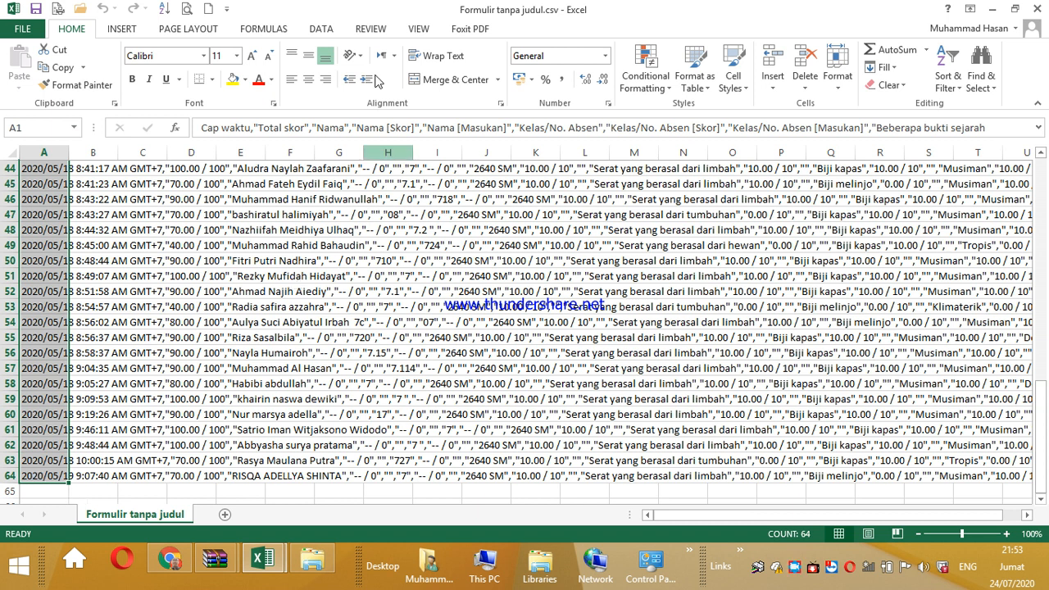
left_click(322, 29)
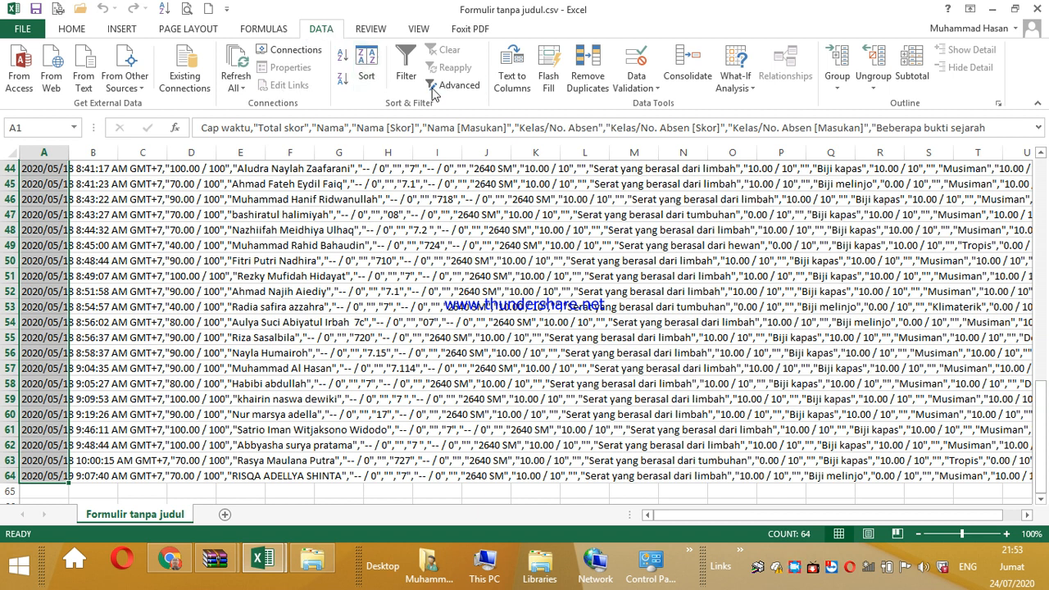
left_click(516, 77)
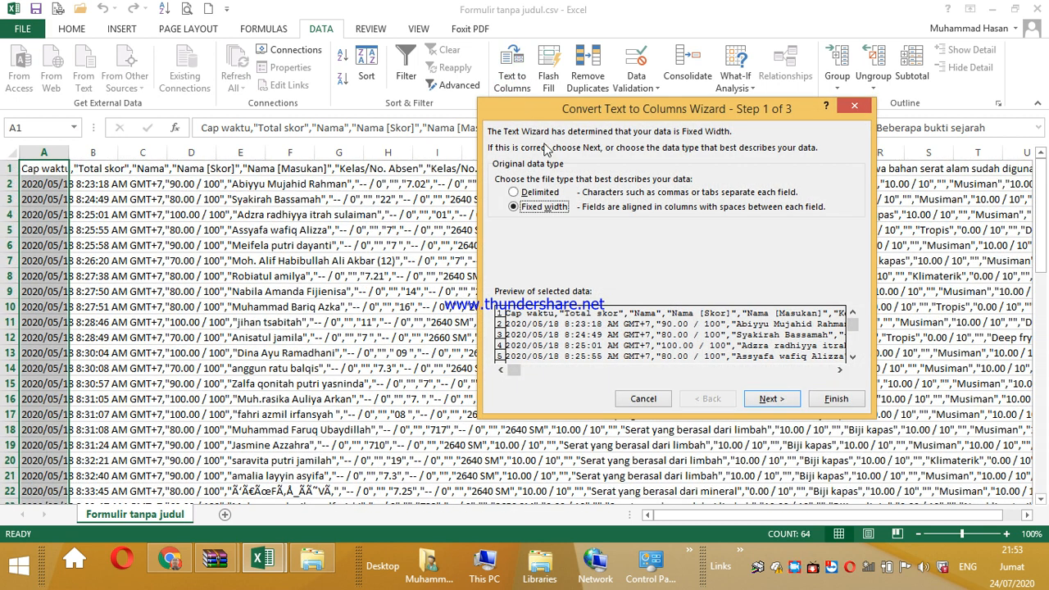
left_click(513, 192)
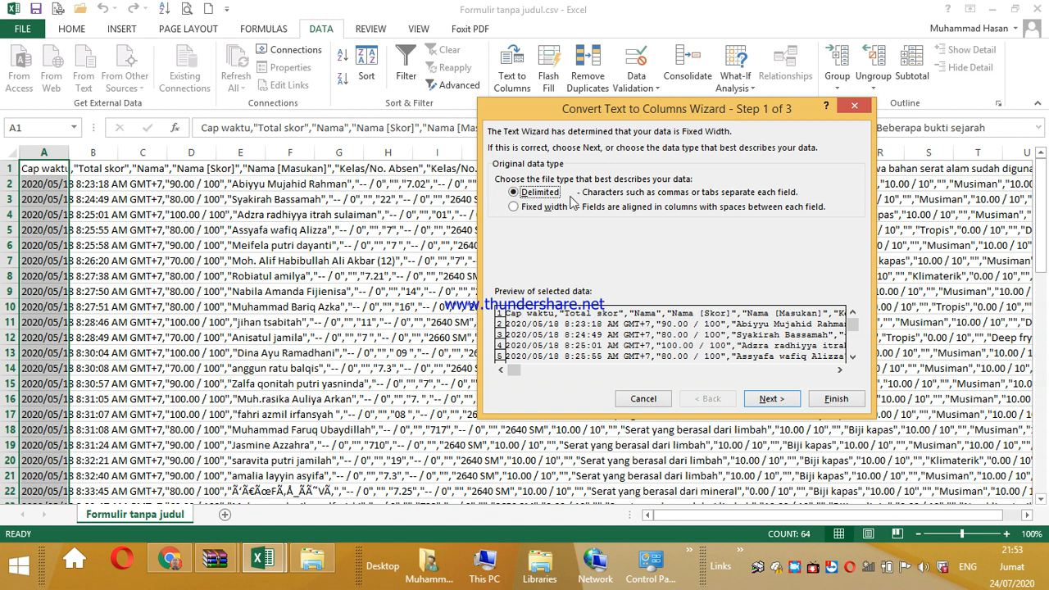
left_click(767, 399)
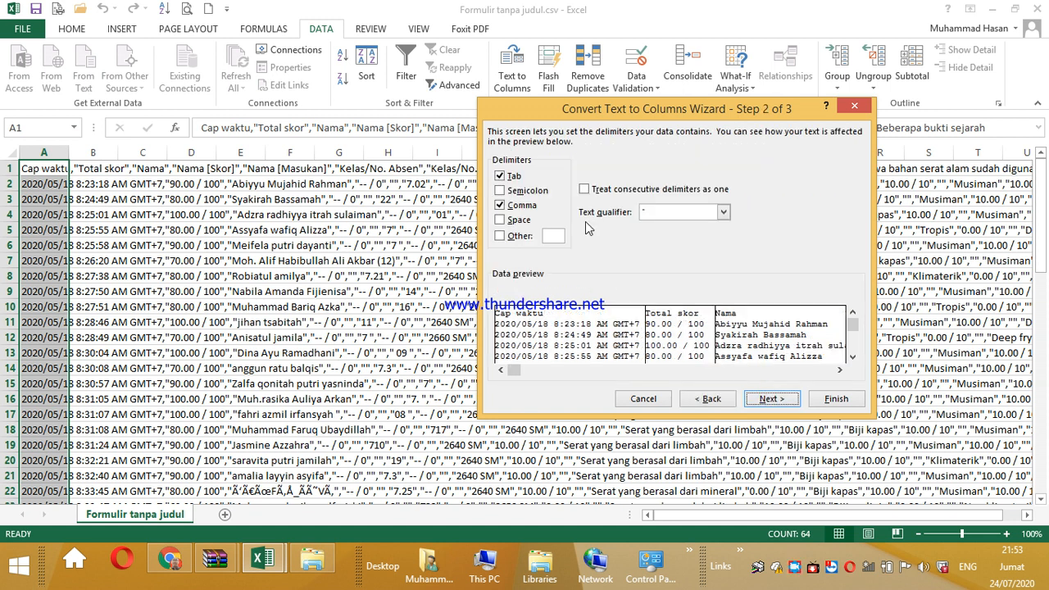
left_click(500, 176)
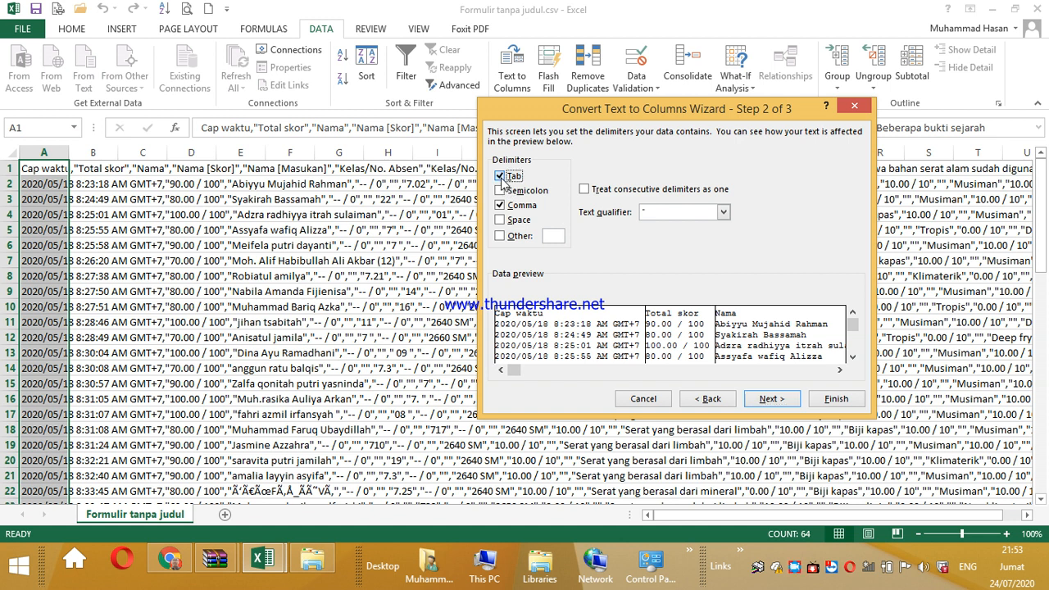
left_click(500, 205)
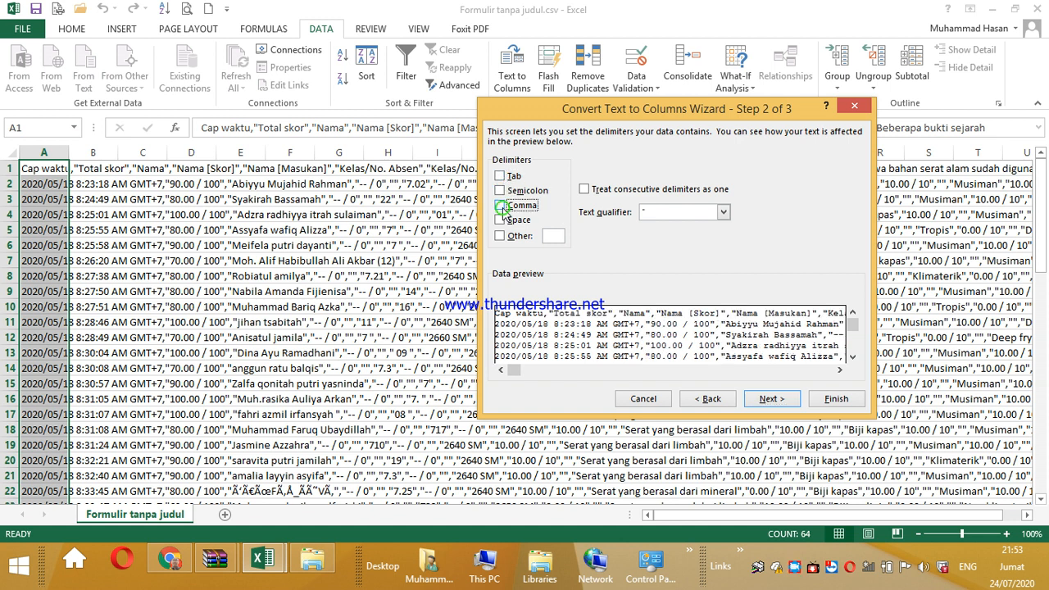
left_click(499, 177)
left_click(500, 206)
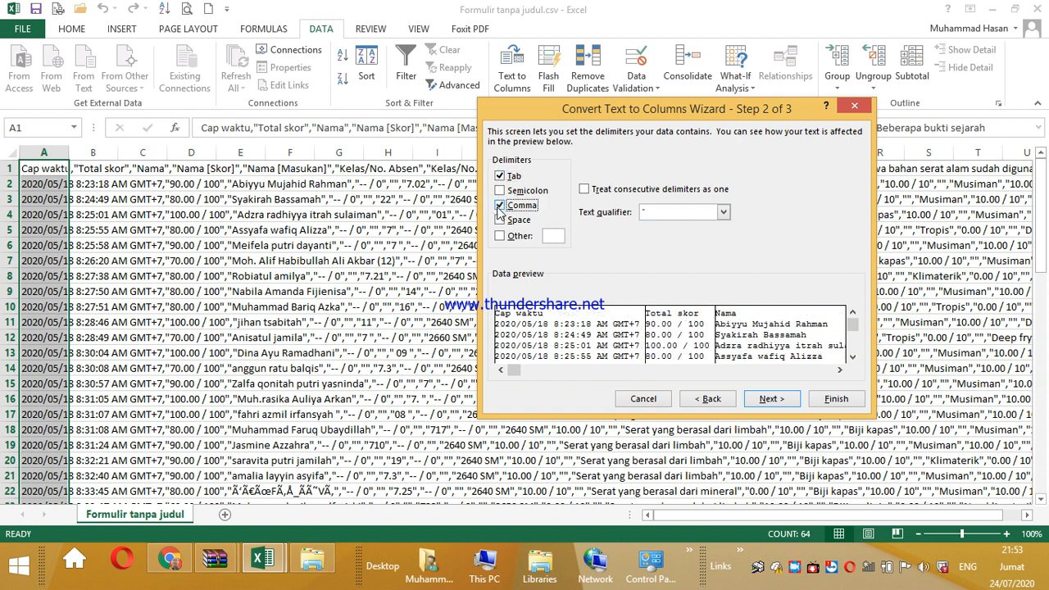
Accept the Tab and Comma delimiters and finish the conversion with the General column format and destination $A$1.
left_click(769, 400)
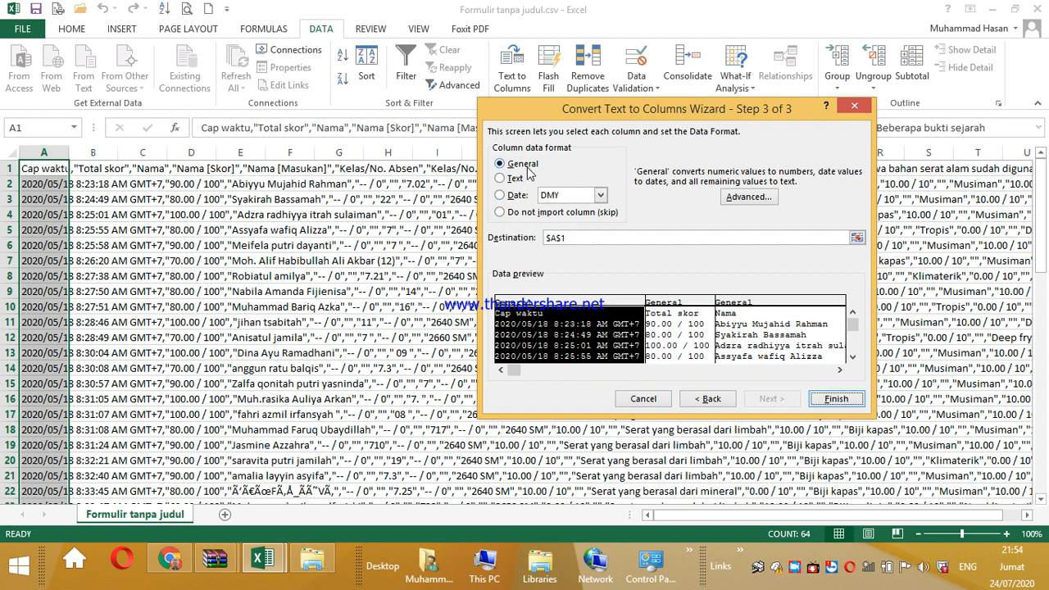
left_click(502, 178)
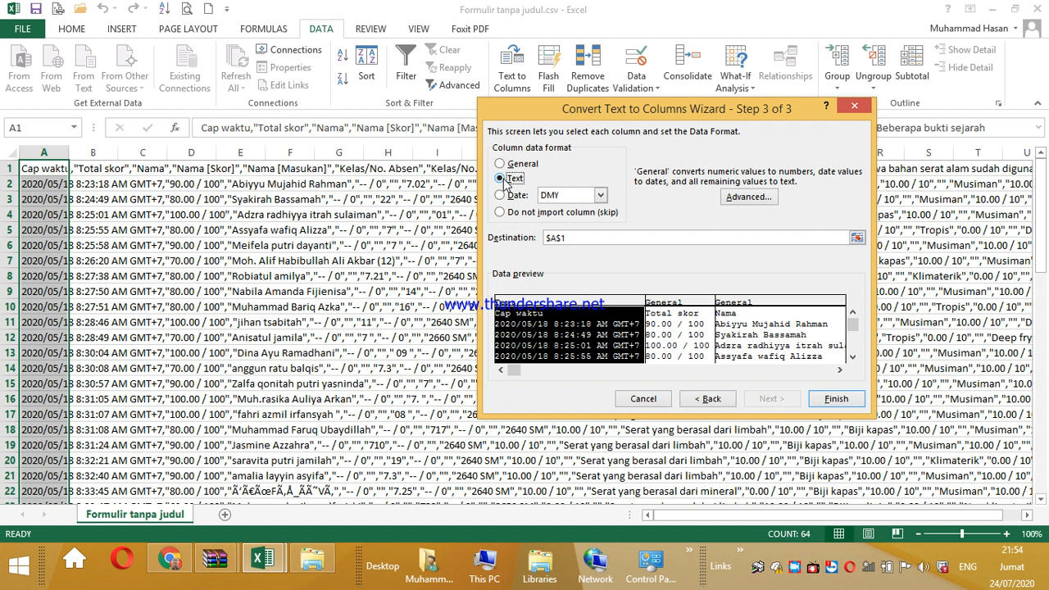
left_click(500, 165)
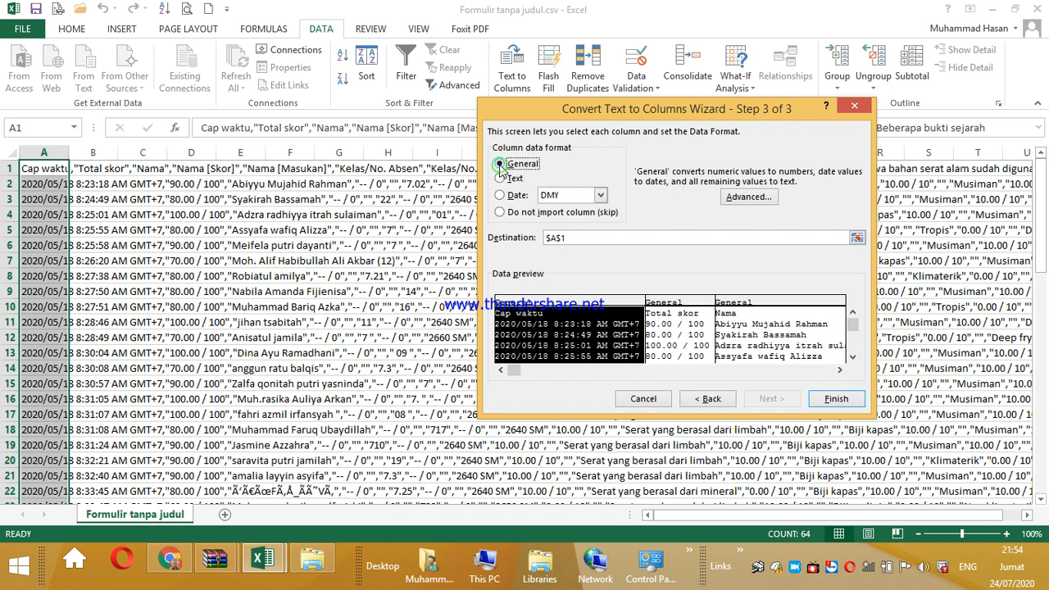
left_click(835, 400)
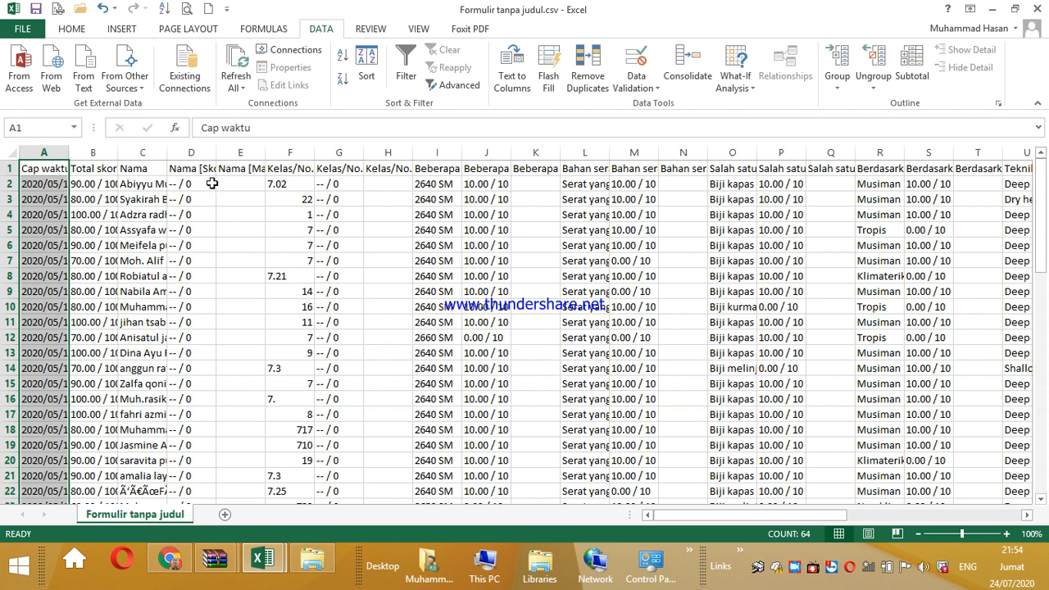
Delete columns D through I, from "Nama [Skor]" to the first question's answer column.
left_click_drag(195, 152, 420, 149)
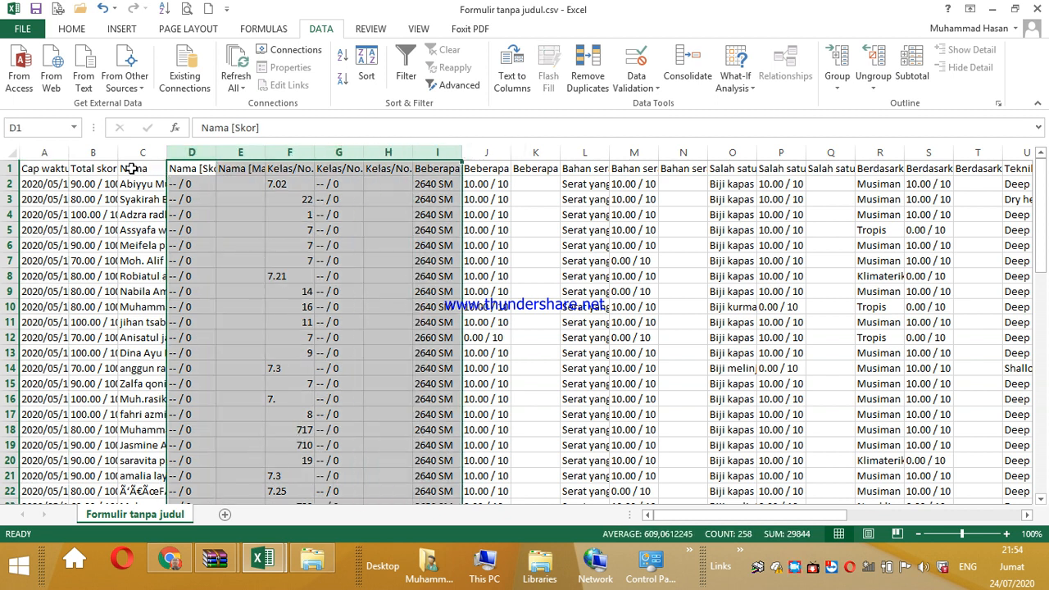
right_click(249, 151)
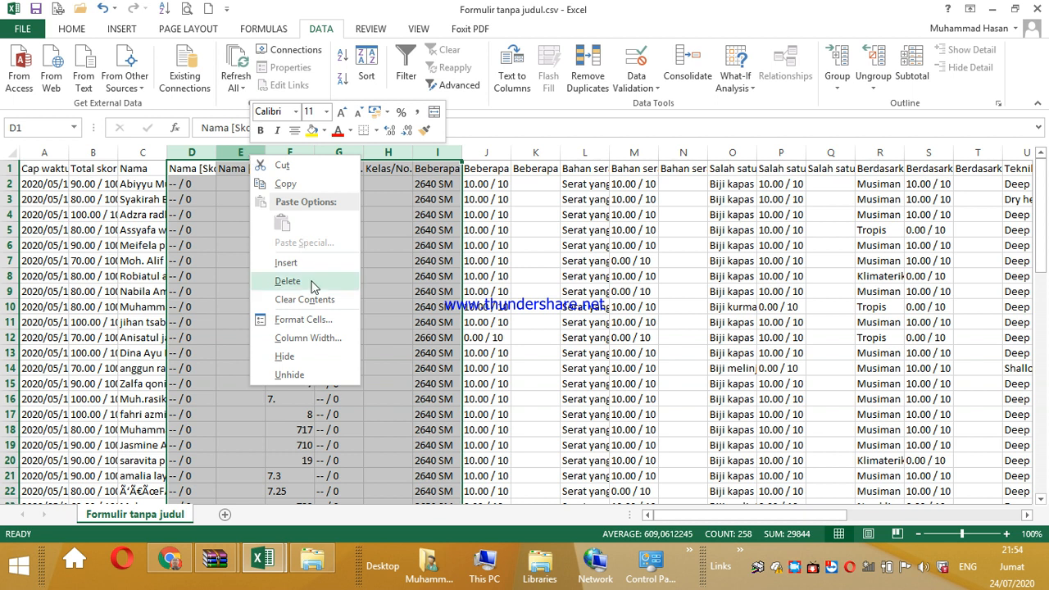
left_click(310, 291)
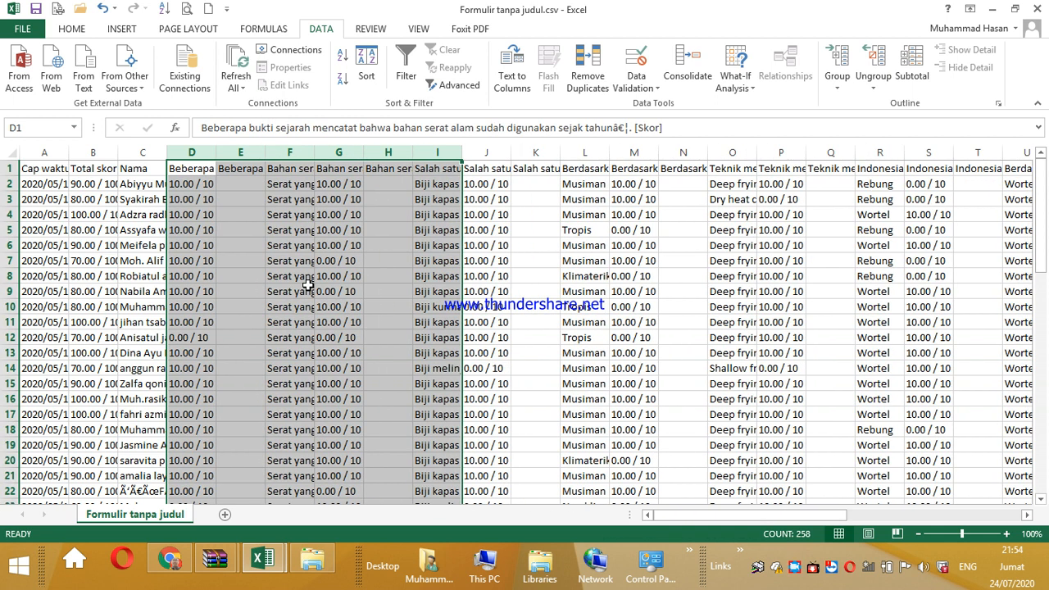
left_click(378, 303)
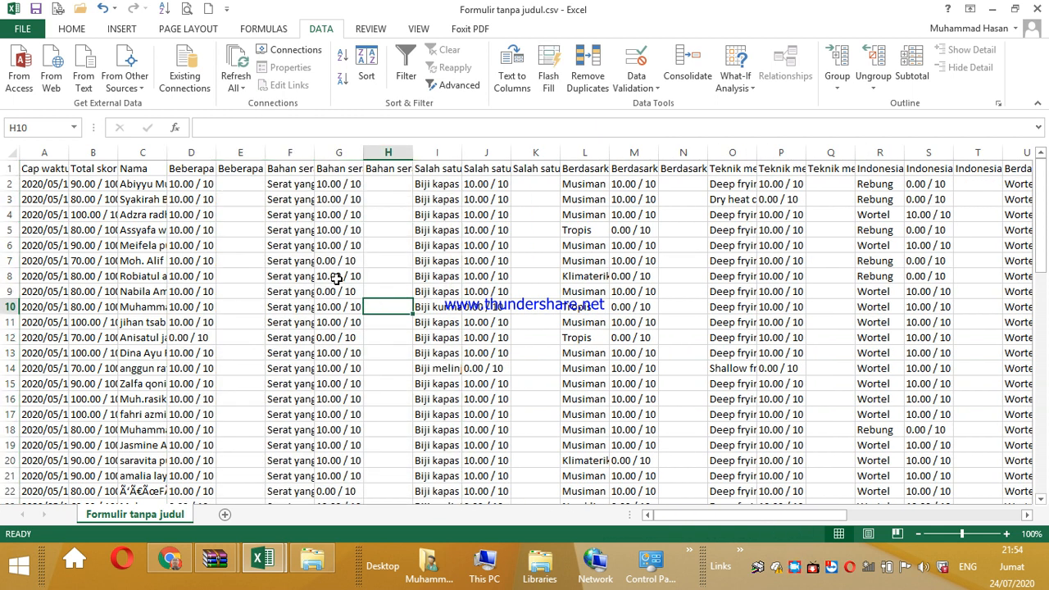
Widen the Nama and Total skor columns so that their entries fit.
left_click_drag(168, 152, 269, 154)
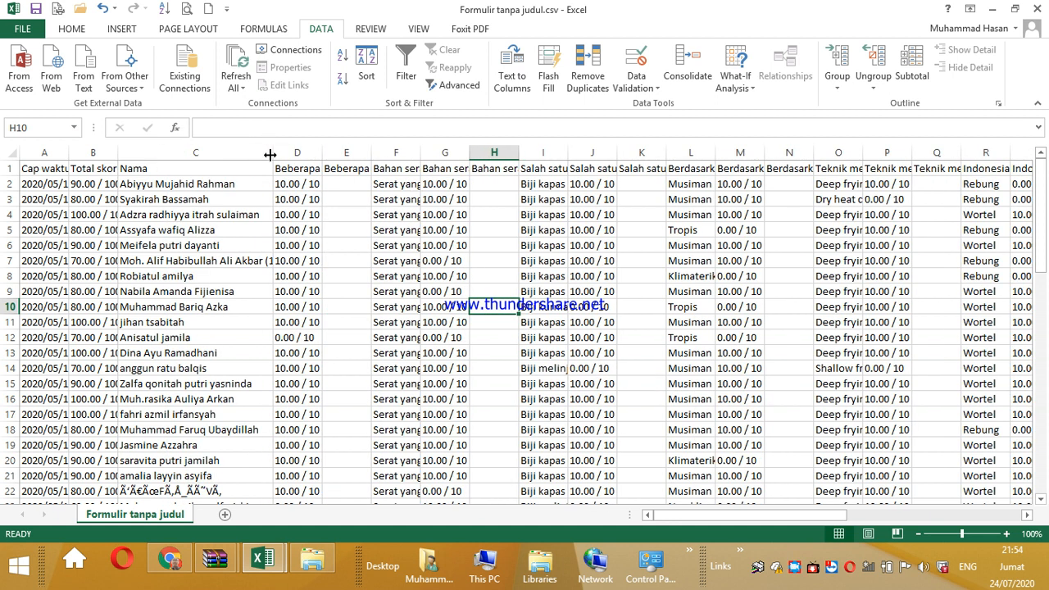
left_click_drag(118, 153, 149, 153)
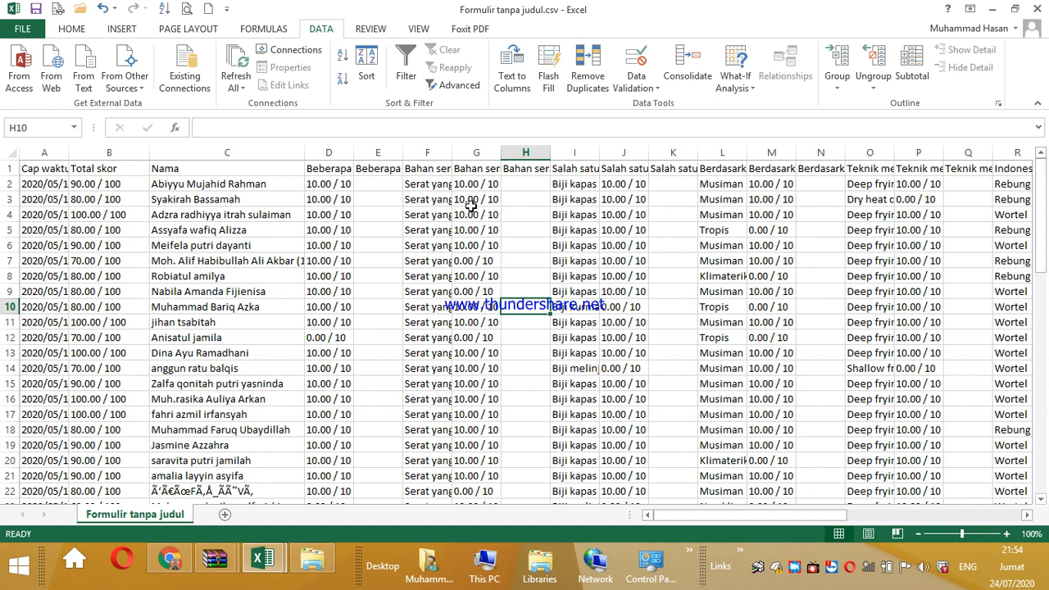
Delete columns E and F, holding the first question's Masukan field and the second question's answers.
left_click(378, 153)
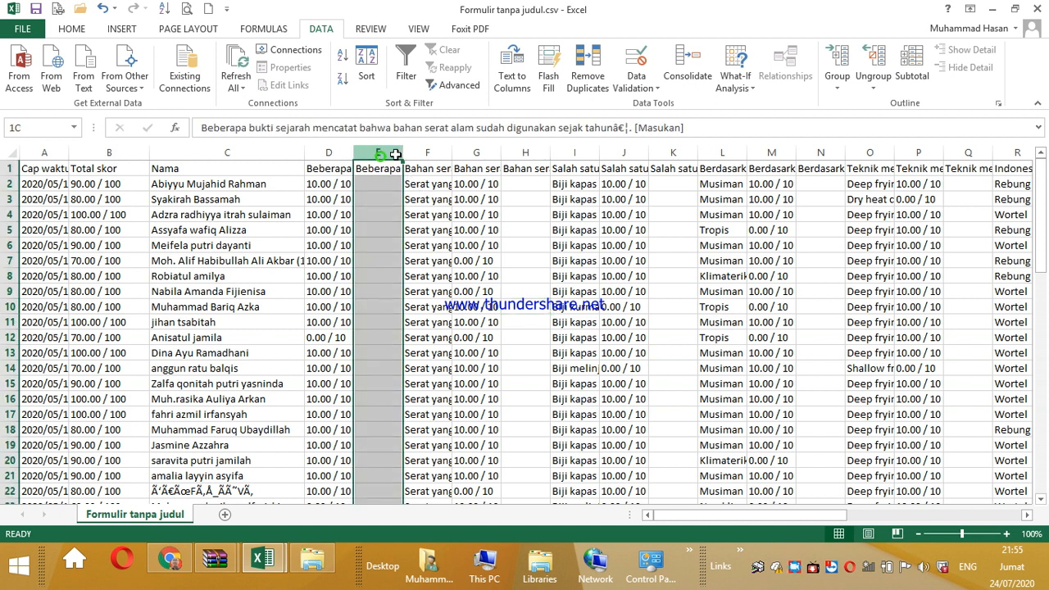
right_click(421, 154)
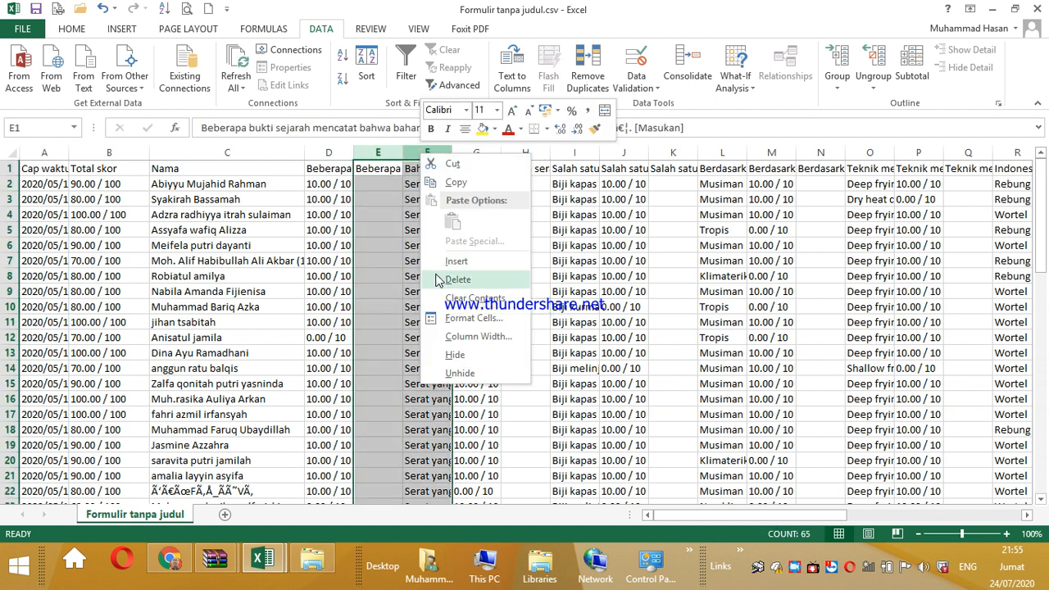
left_click(456, 279)
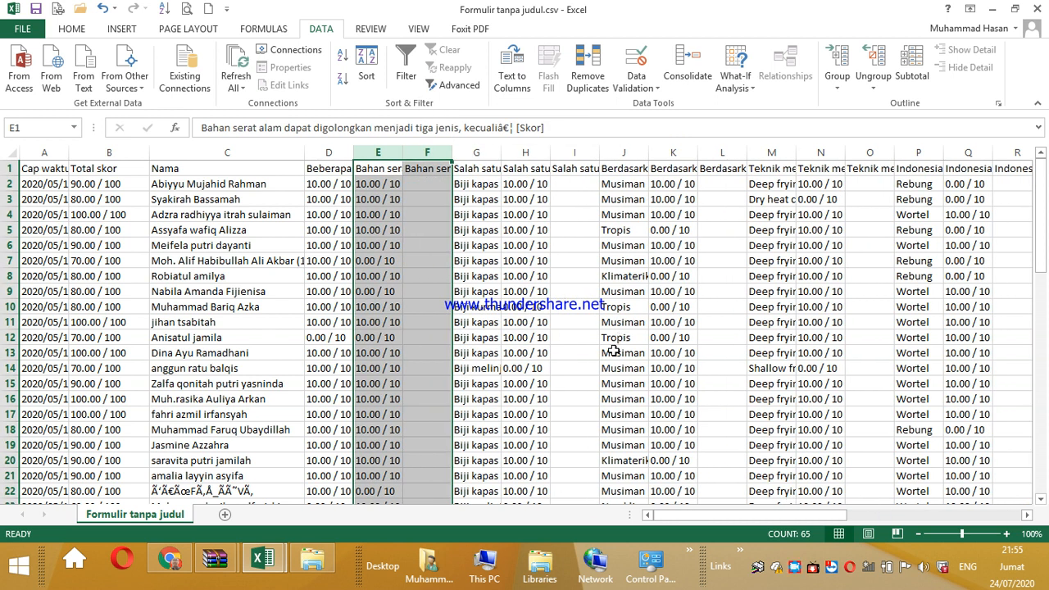
left_click(478, 336)
Delete the answer and Masukan columns F, G, I, J and L together, keeping the score columns between them.
left_click_drag(428, 150, 464, 150)
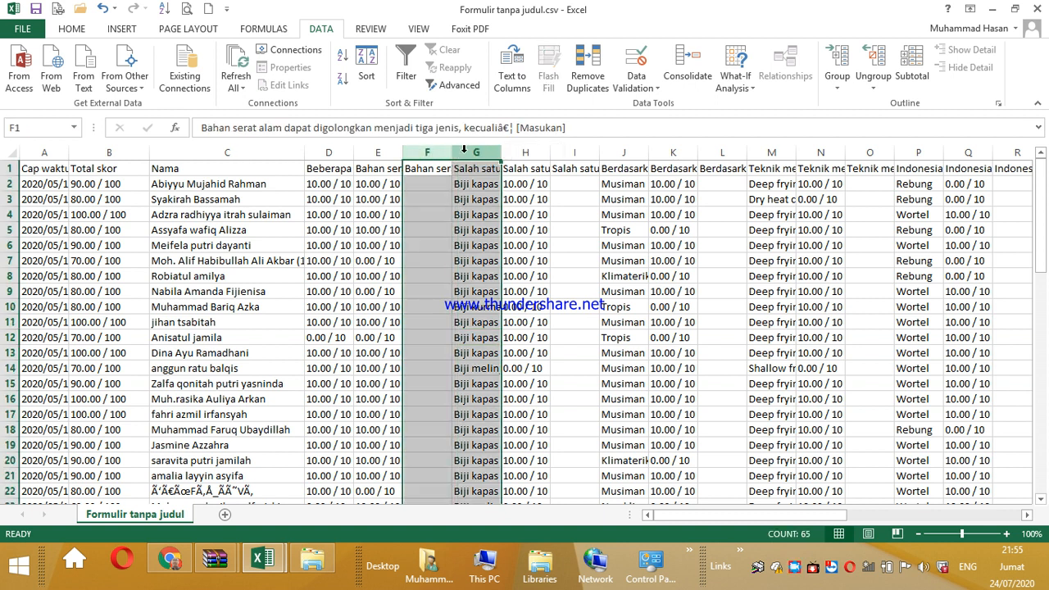
left_click(573, 148, "ctrl")
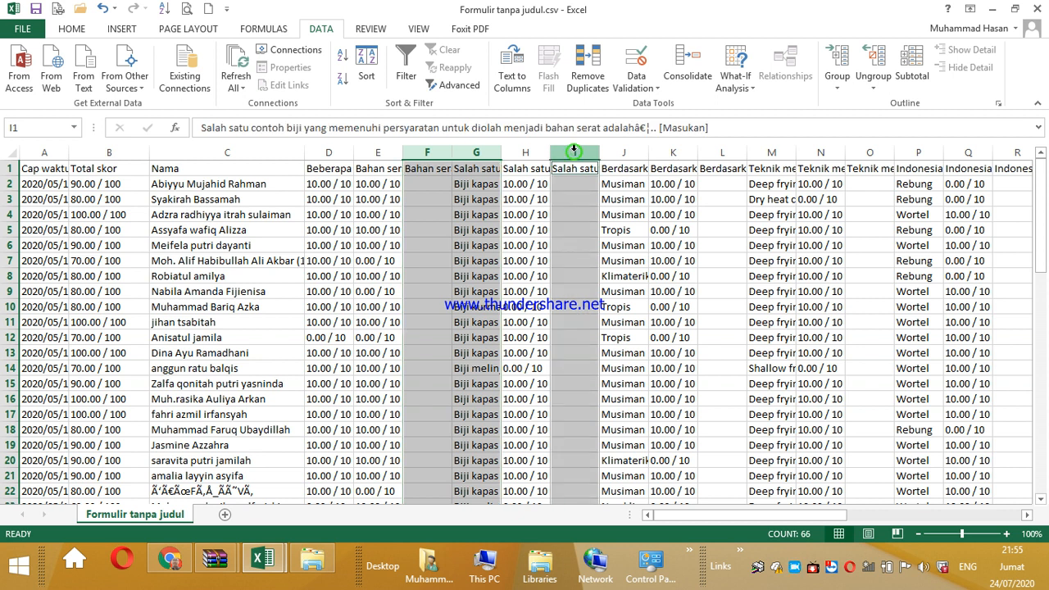
left_click(622, 150, "ctrl")
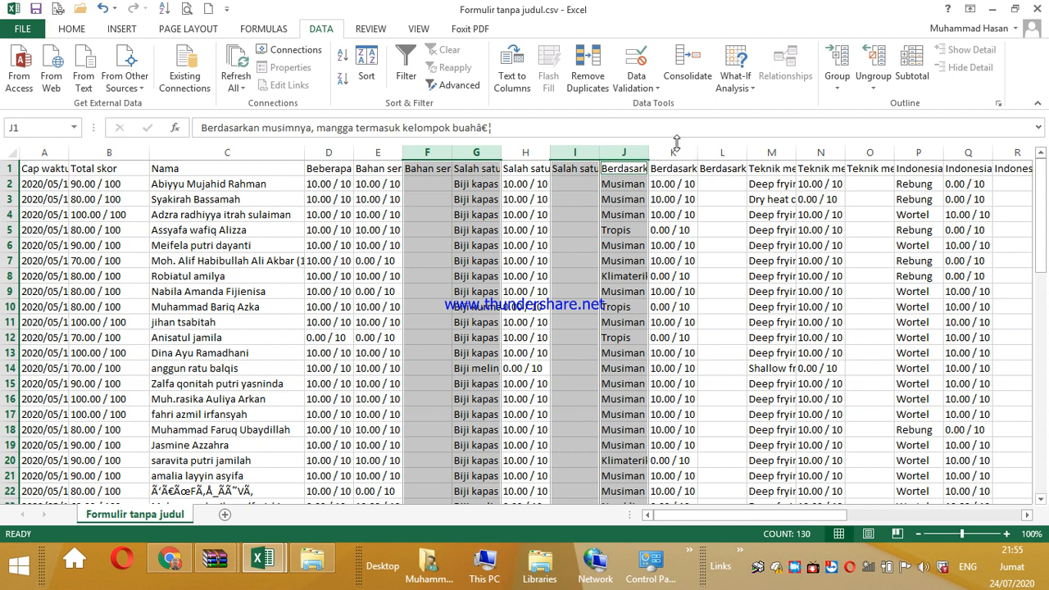
left_click(720, 153, "ctrl")
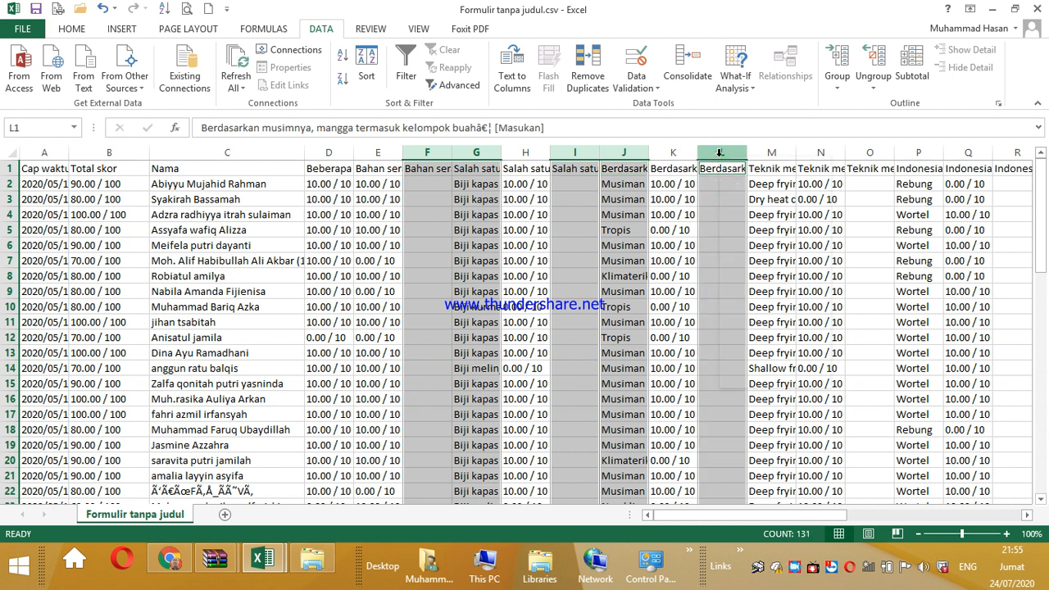
right_click(720, 155)
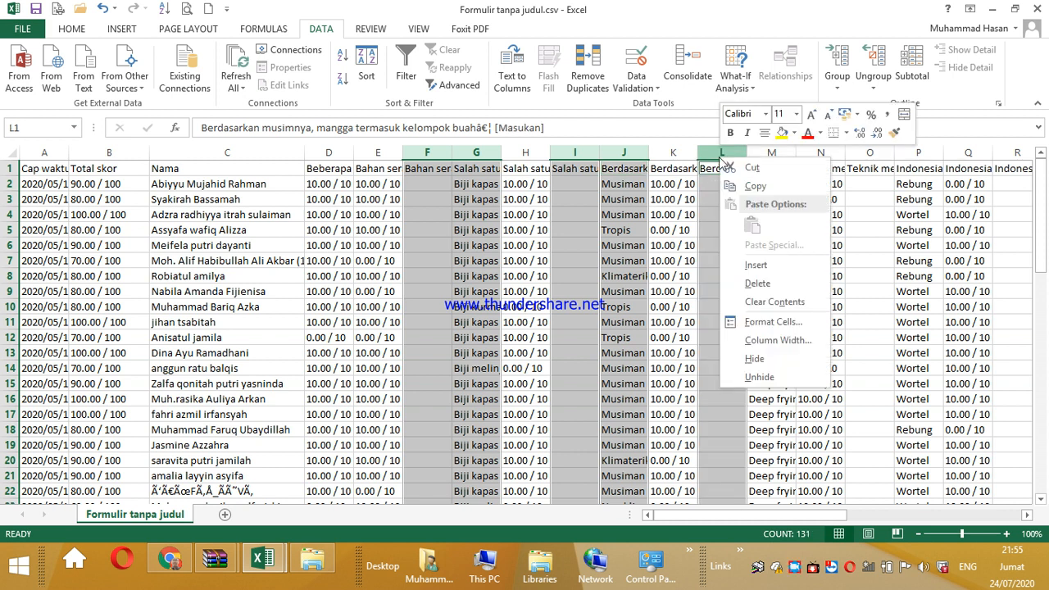
left_click(773, 289)
left_click(645, 287)
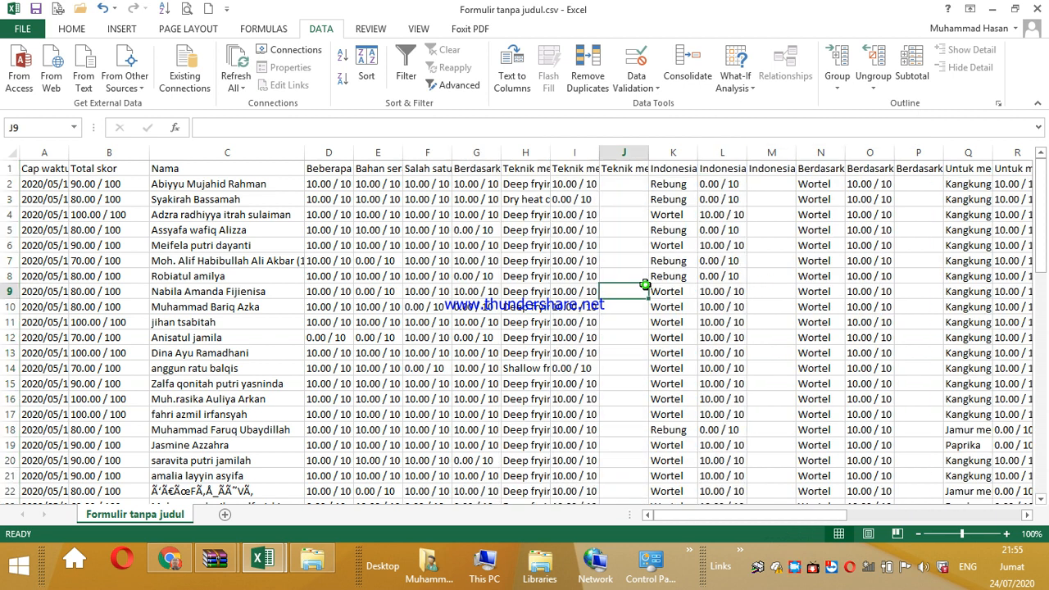
Delete the answer and Masukan columns H, J, K, M, N and P together, keeping the score columns between them.
left_click(527, 154)
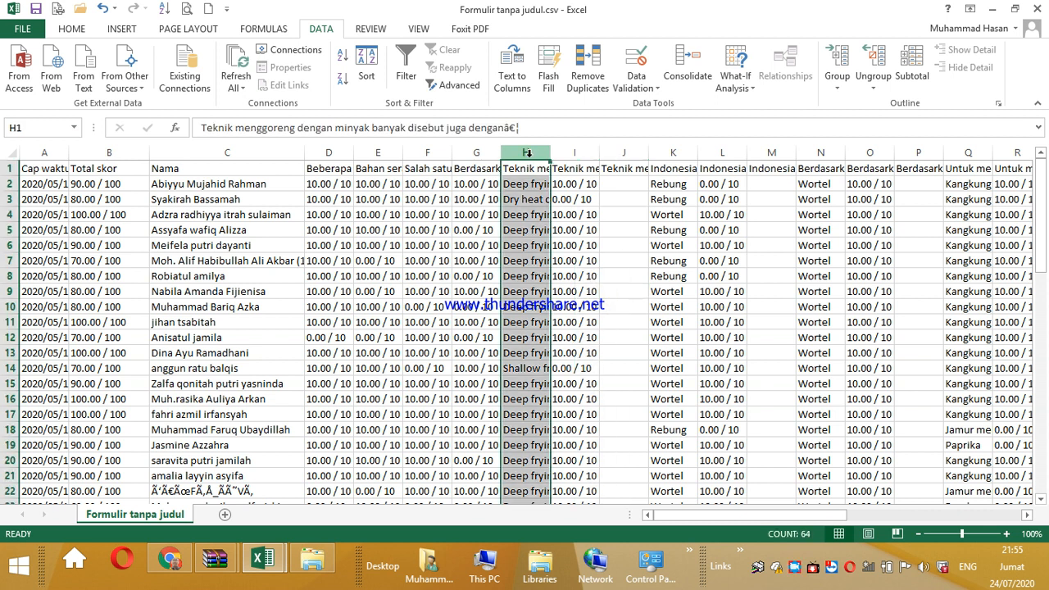
left_click(622, 152, "ctrl")
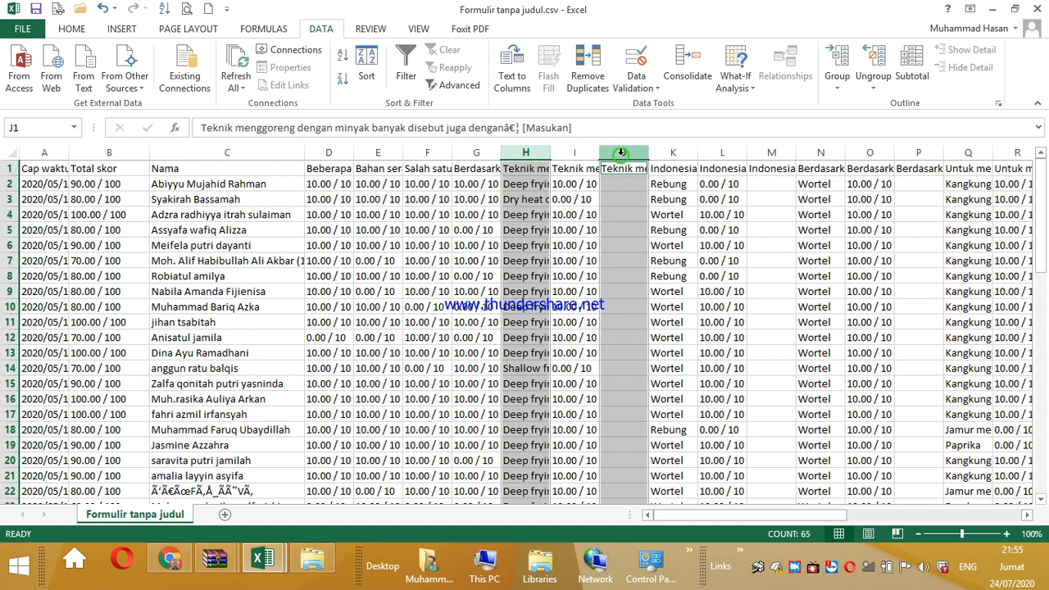
left_click(673, 147, "ctrl")
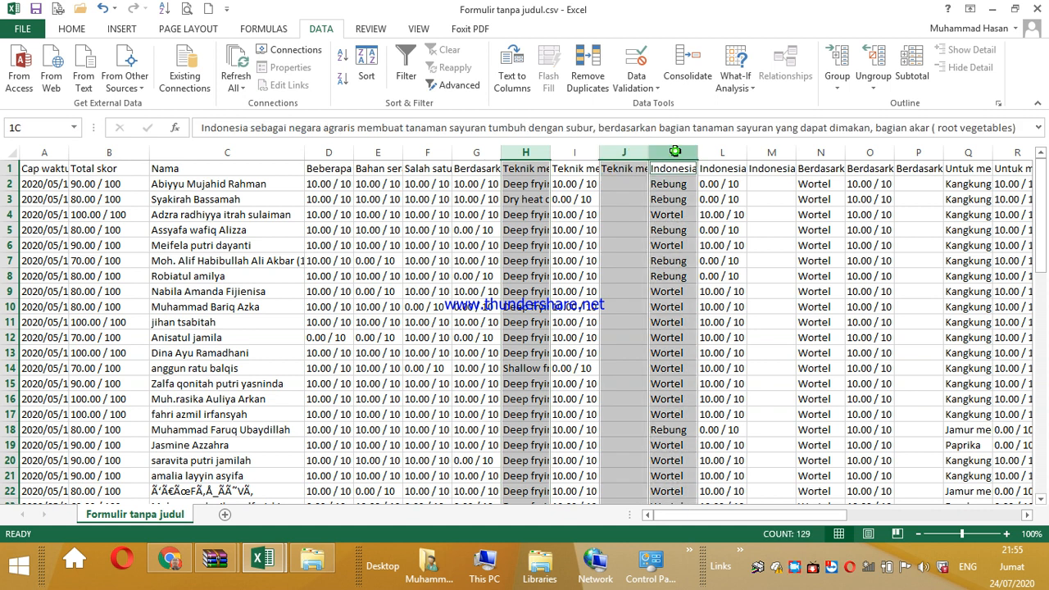
left_click(771, 151, "ctrl")
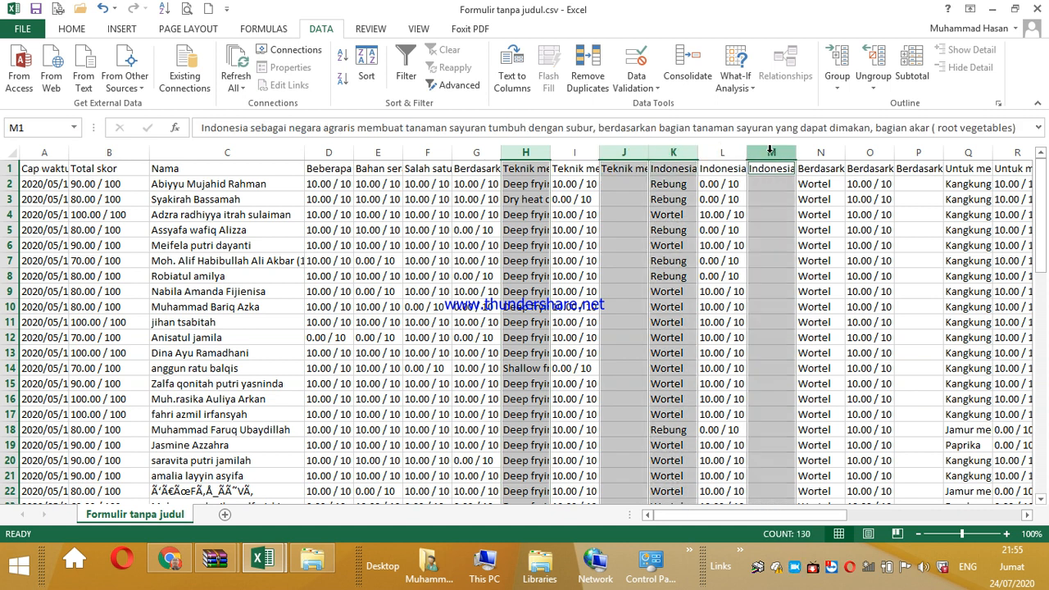
left_click(821, 152, "ctrl")
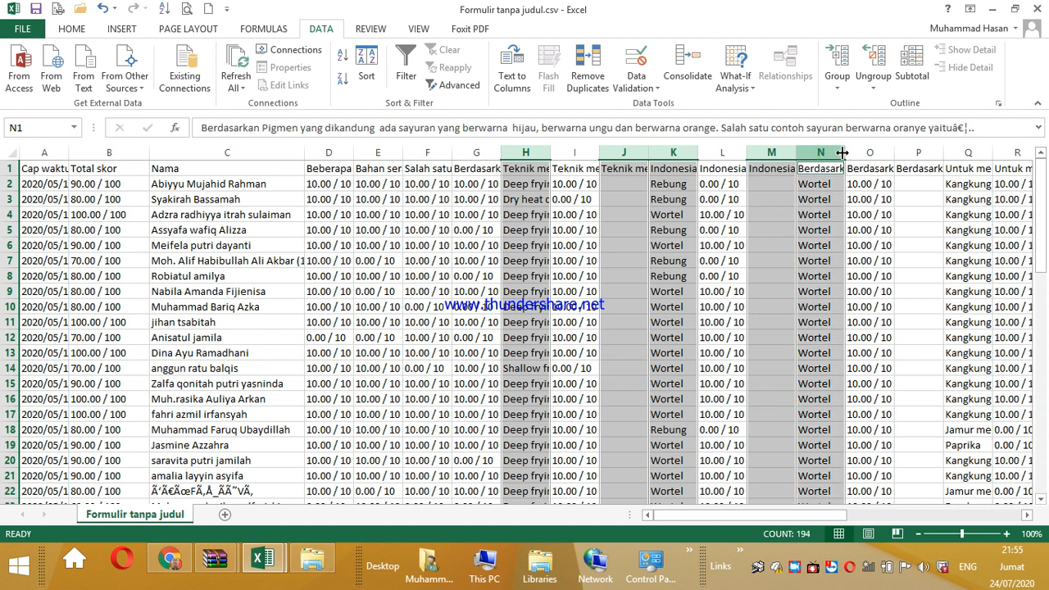
left_click(917, 152, "ctrl")
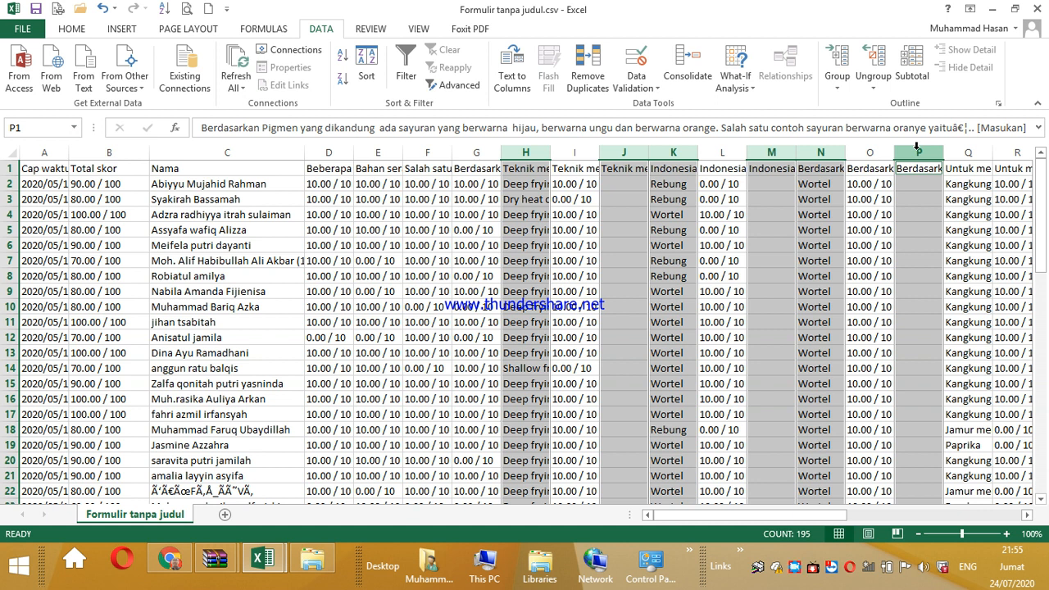
right_click(918, 152)
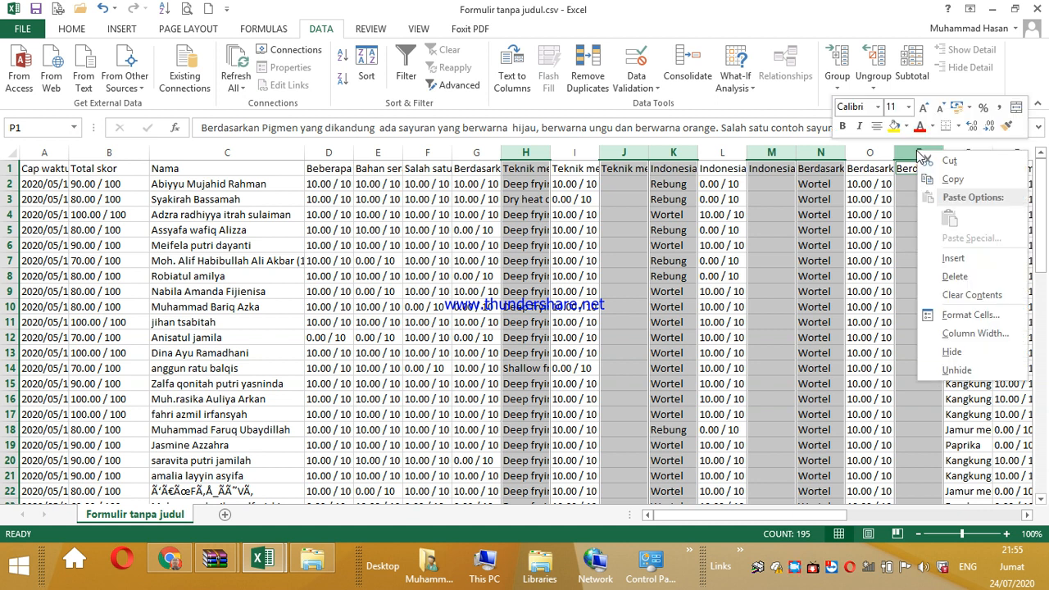
left_click(971, 276)
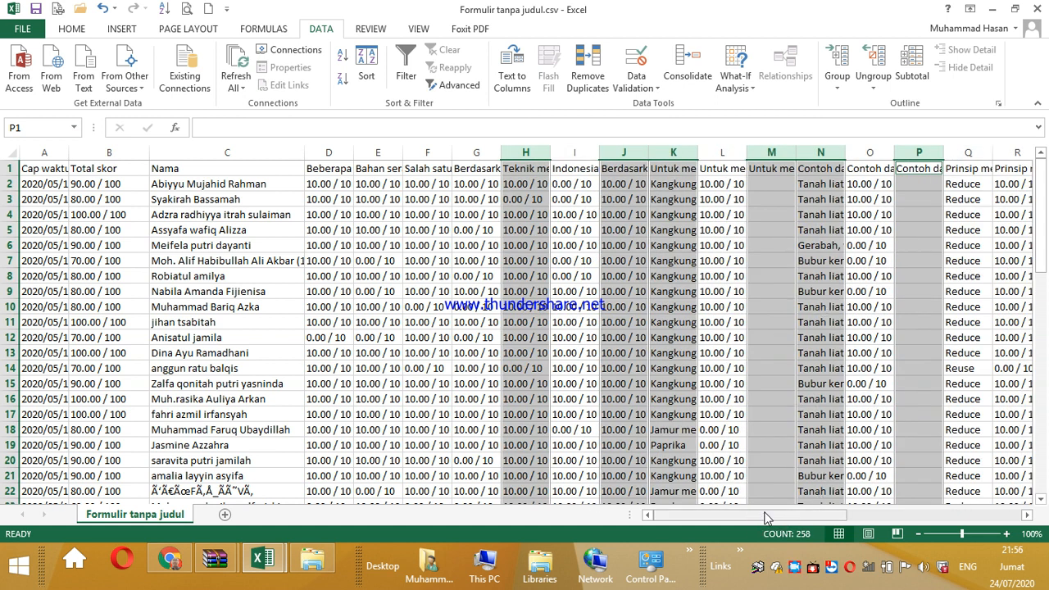
Delete the answer and Masukan columns K, M, N, P and Q together, keeping the score columns between them.
left_click_drag(764, 513, 784, 512)
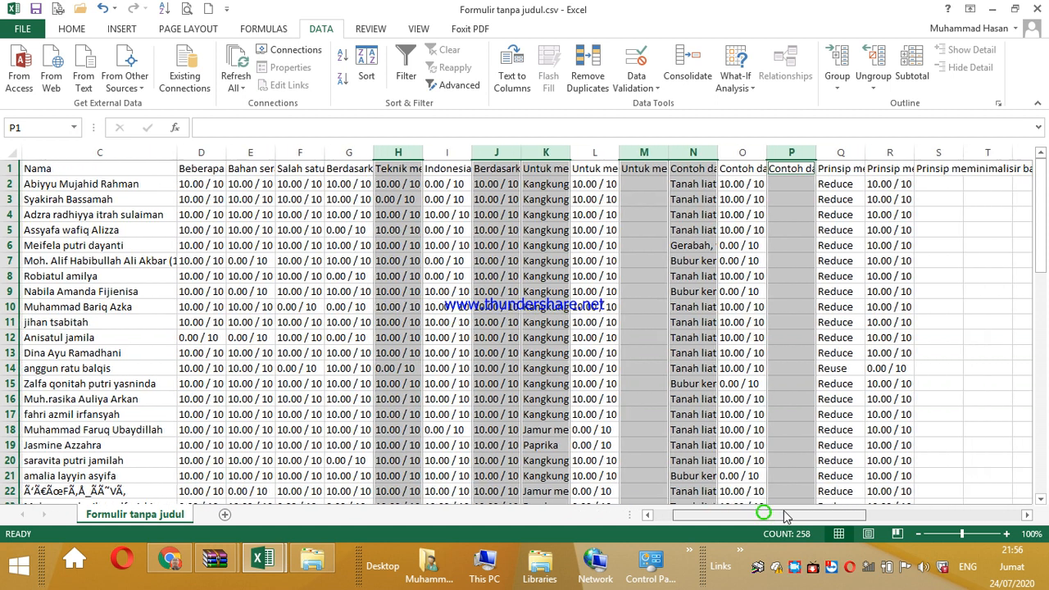
left_click(550, 321)
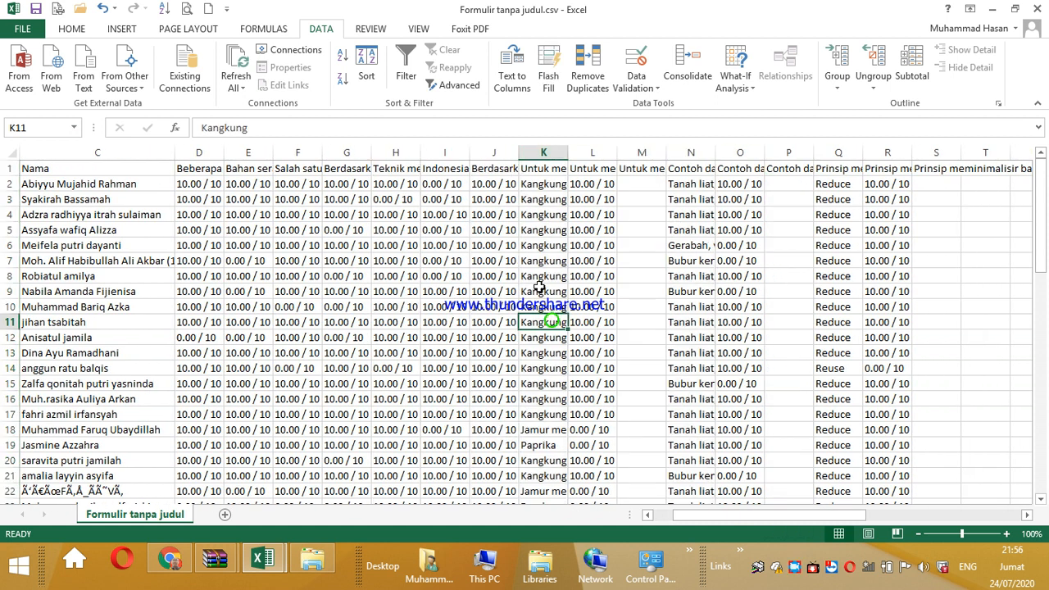
left_click(541, 151)
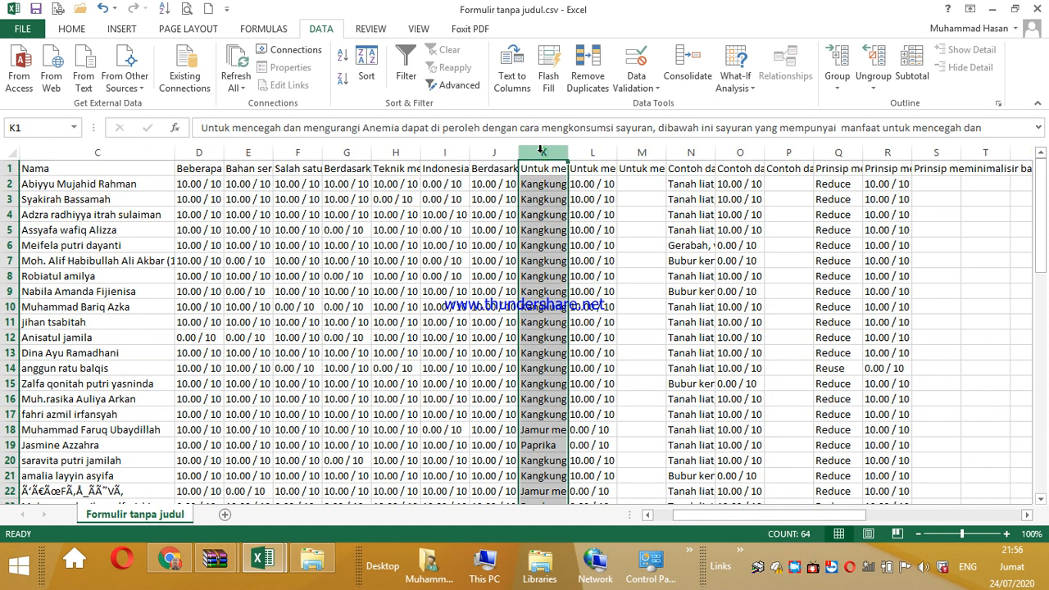
left_click(641, 152, "ctrl")
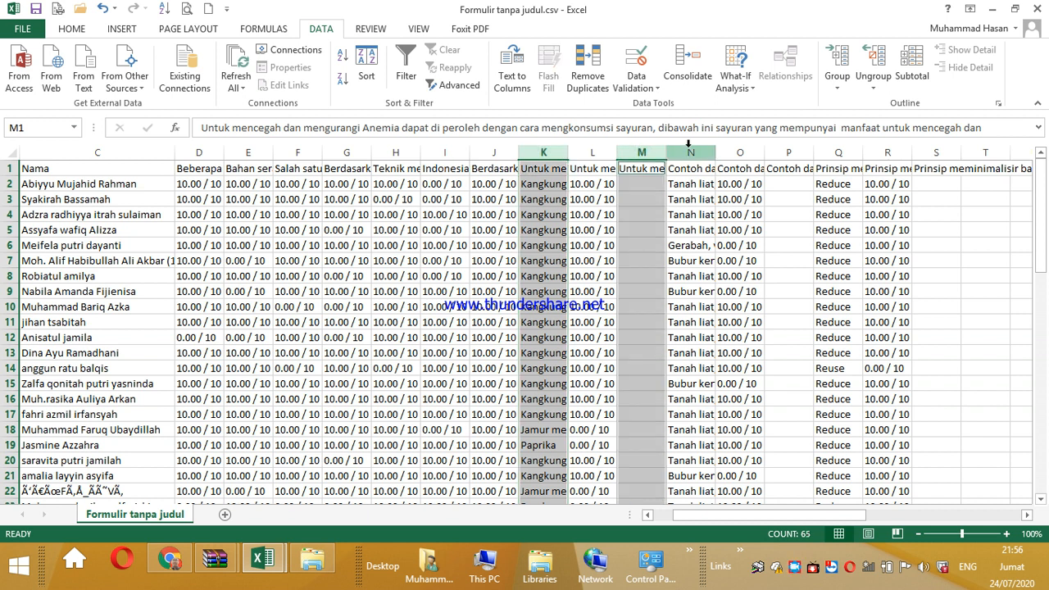
left_click(689, 150, "ctrl")
left_click(789, 152, "ctrl")
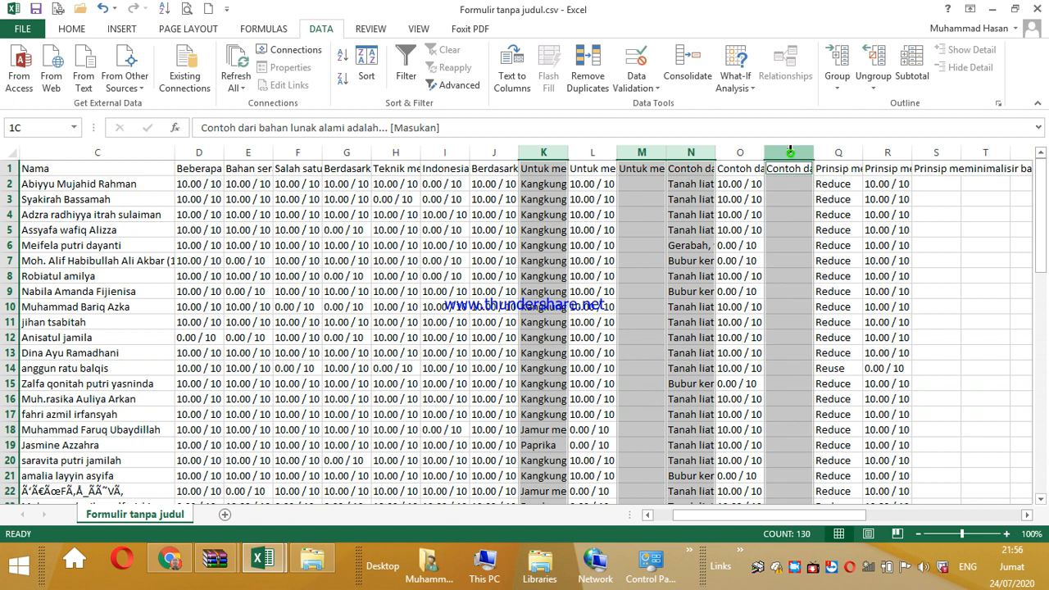
left_click(836, 151, "ctrl")
right_click(835, 153)
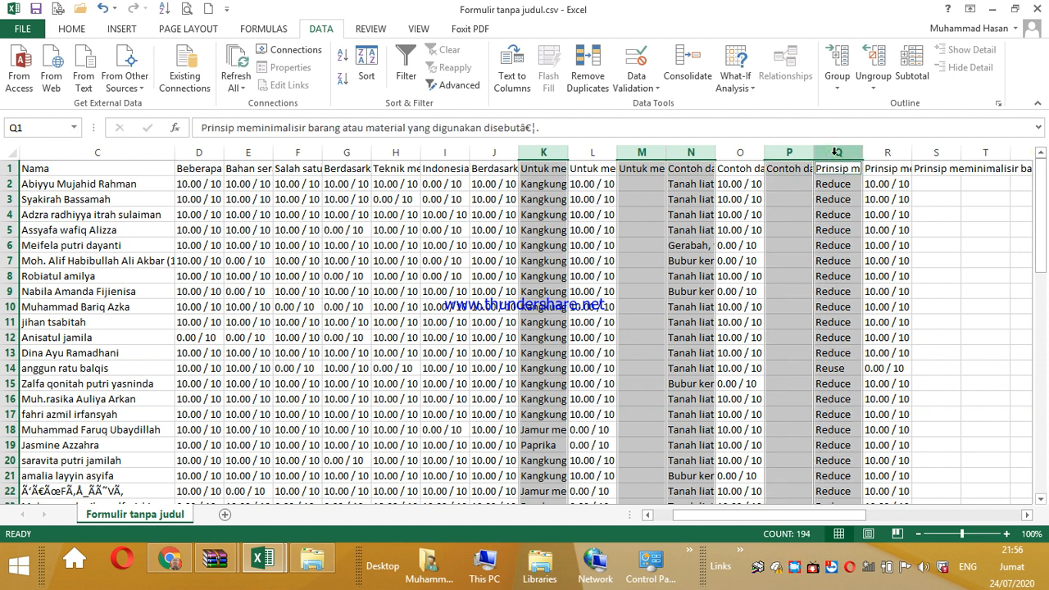
right_click(836, 152)
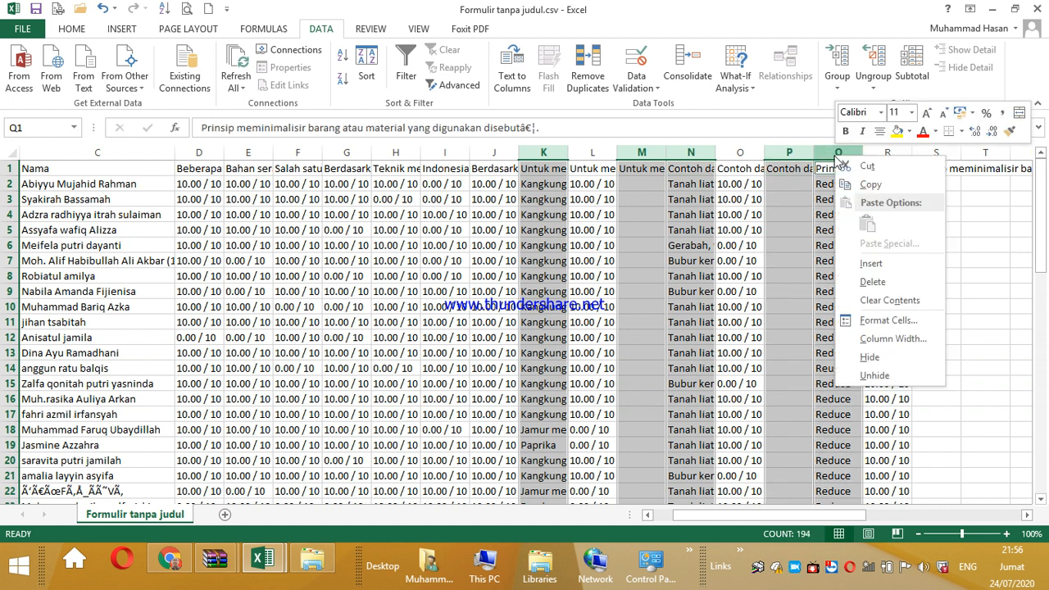
left_click(872, 282)
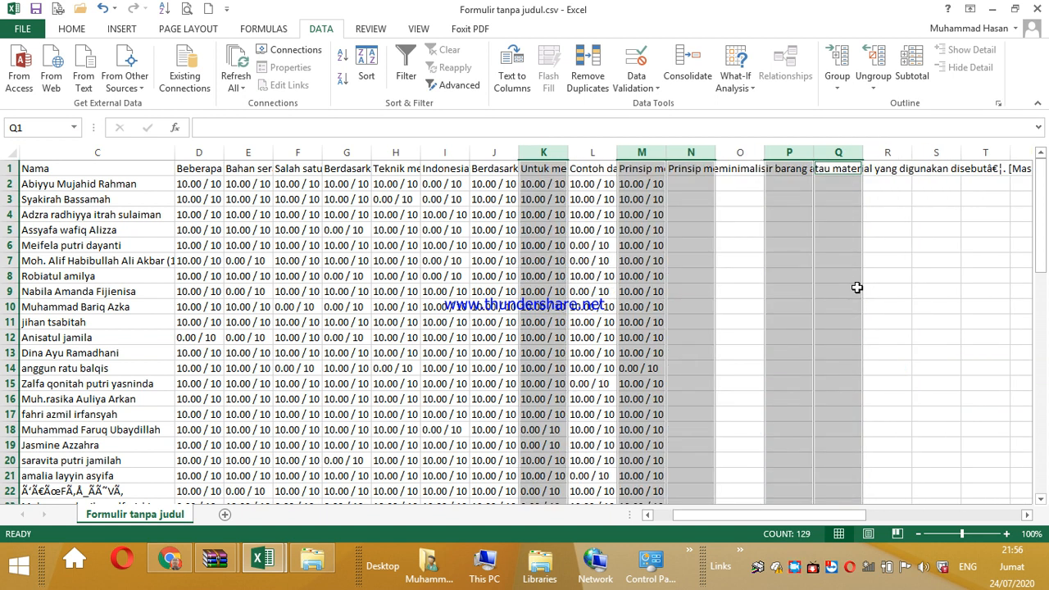
left_click(800, 305)
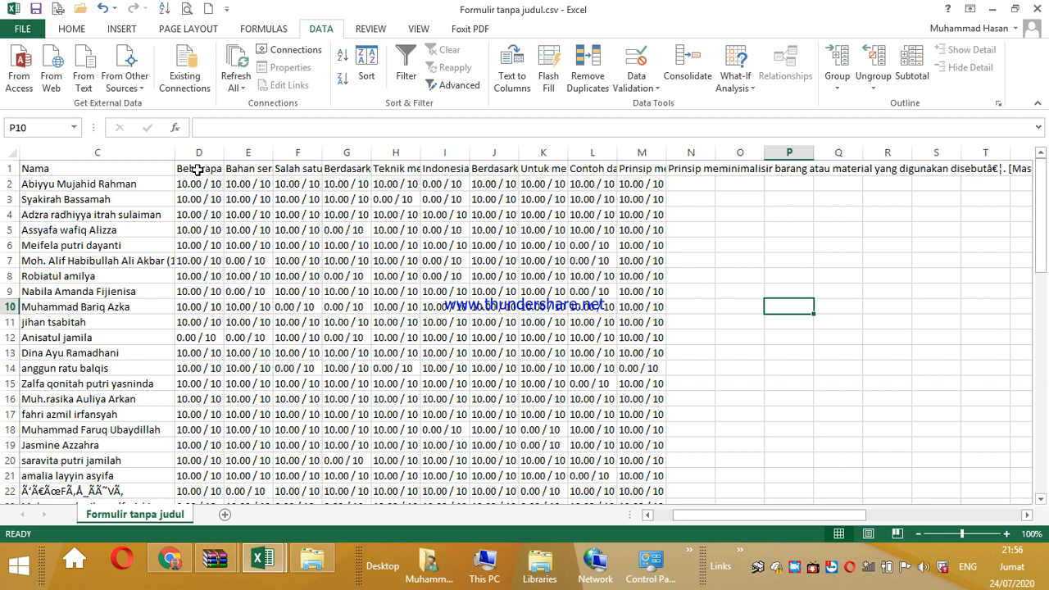
Clear the question headers in D1:M1 and the leftover Masukan header in N1.
left_click_drag(198, 170, 649, 161)
key("Delete")
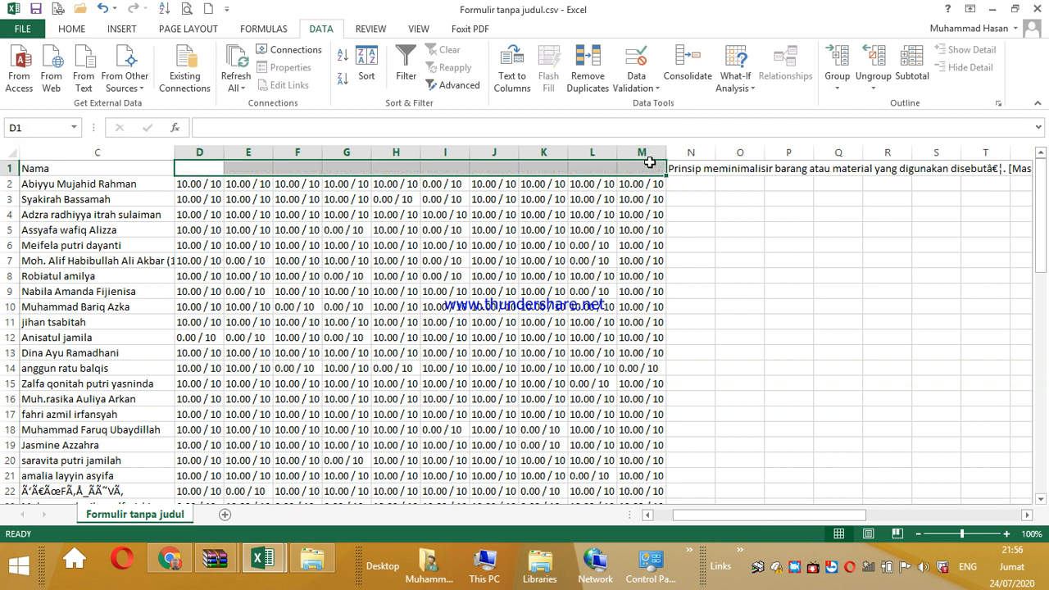
left_click(693, 170)
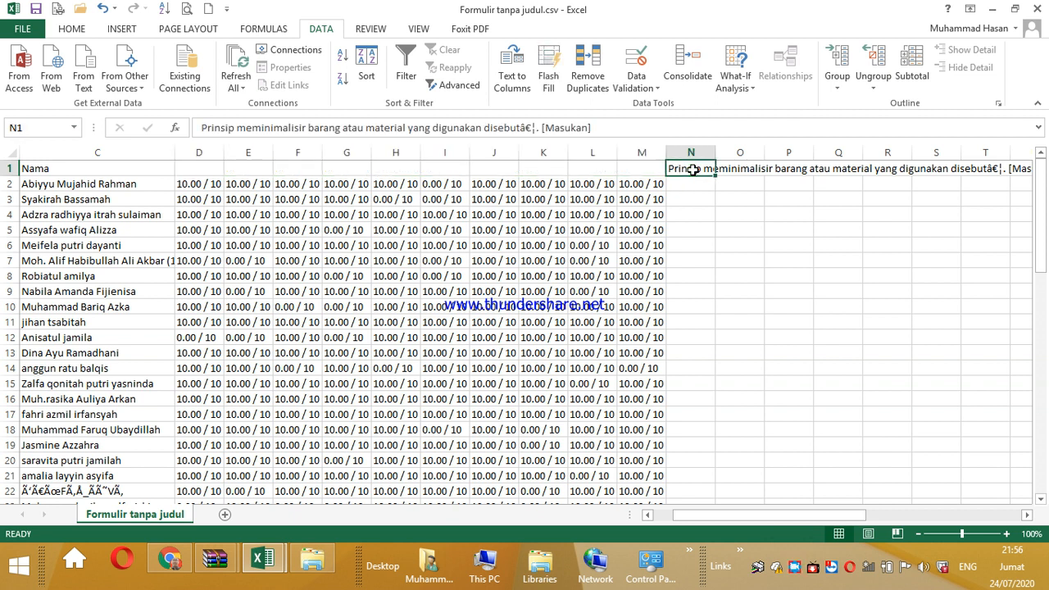
key("Delete")
left_click(700, 241)
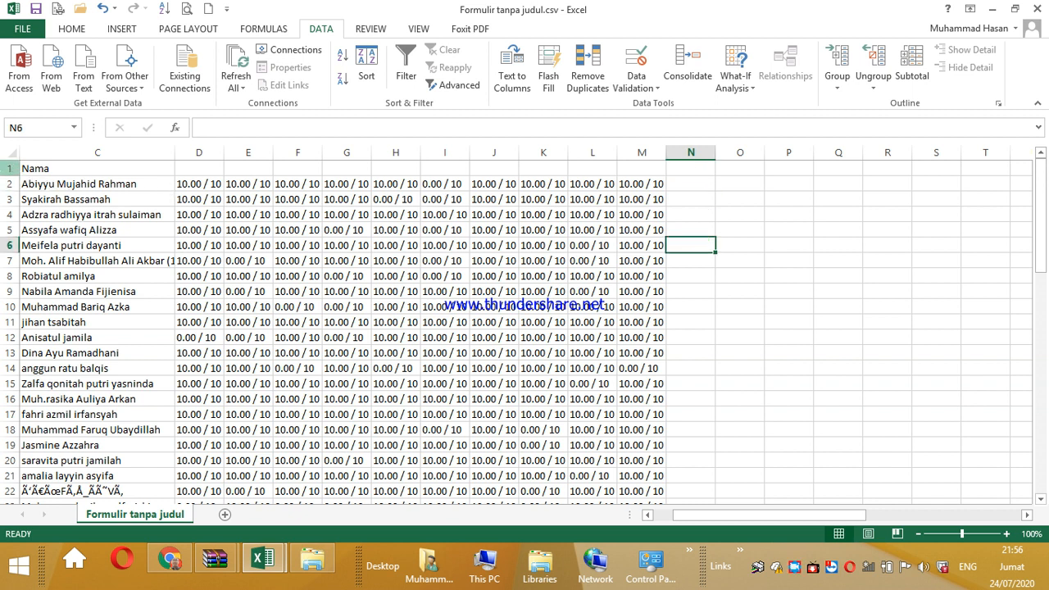
Insert a blank row above the header row containing Nama and Total skor.
left_click(8, 170)
right_click(8, 171)
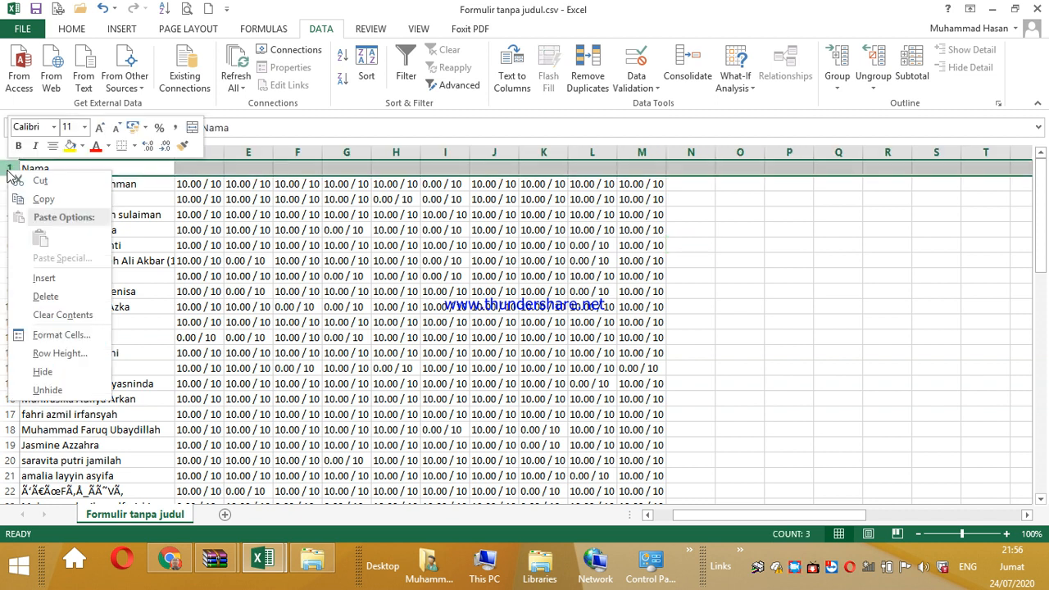
left_click(64, 282)
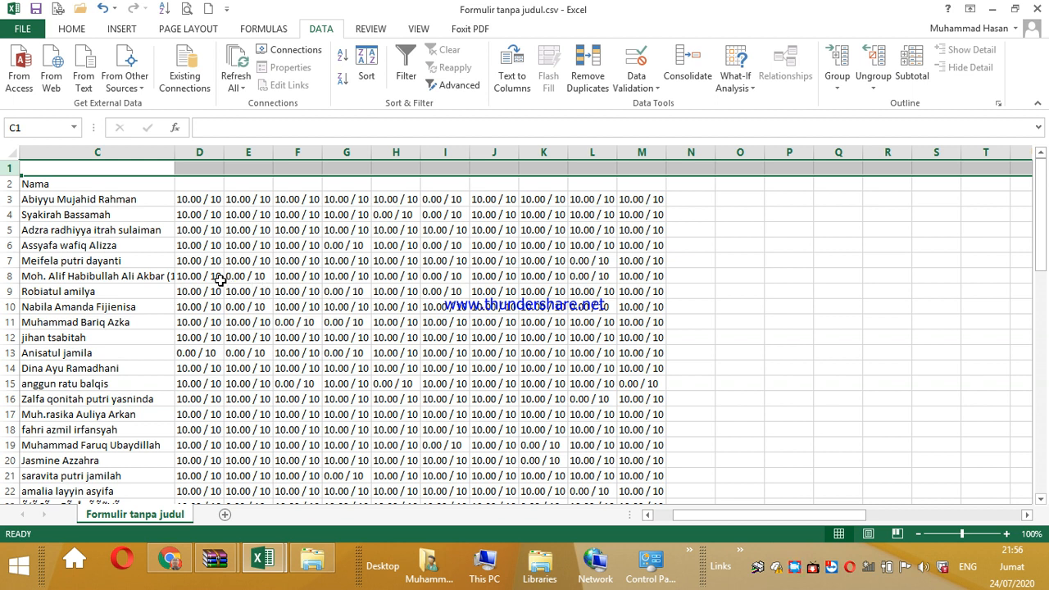
Copy the 10.00 / 10 score from D3 into D2 and fill it as identical copies across to M2.
left_click_drag(726, 517, 703, 517)
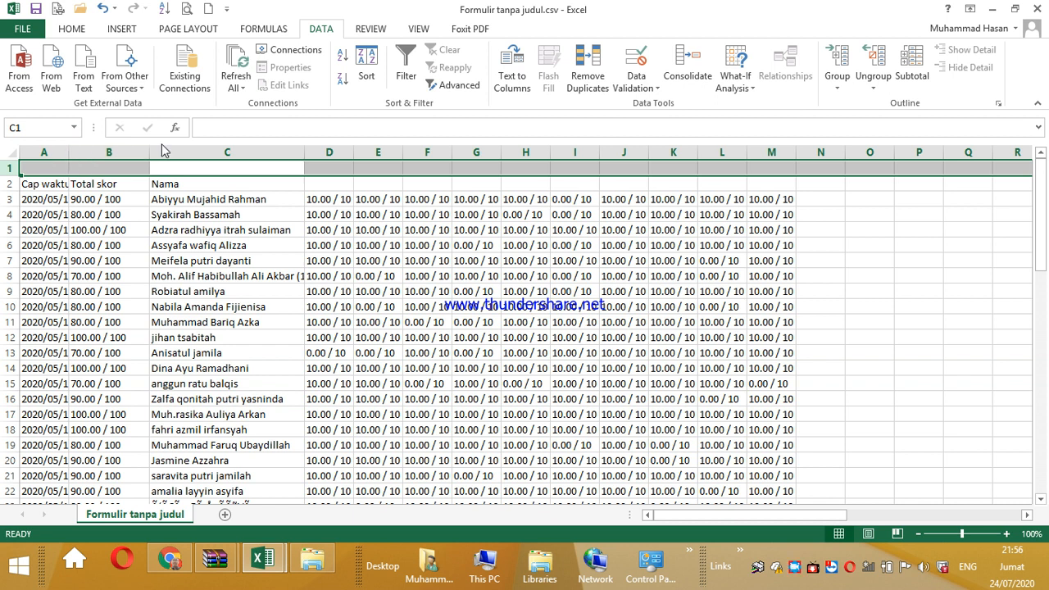
left_click(327, 201)
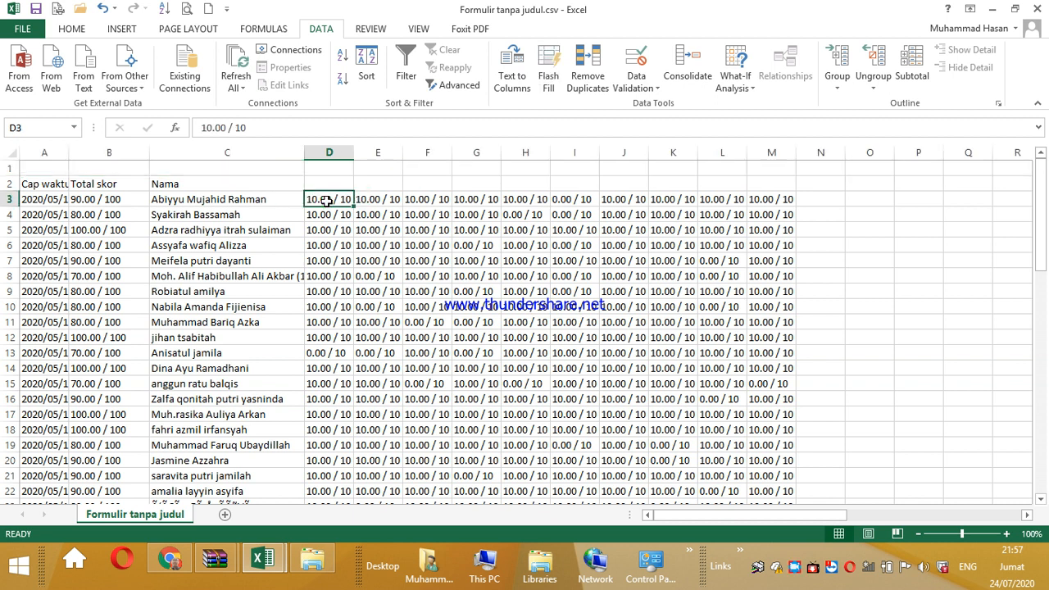
key("ctrl+c")
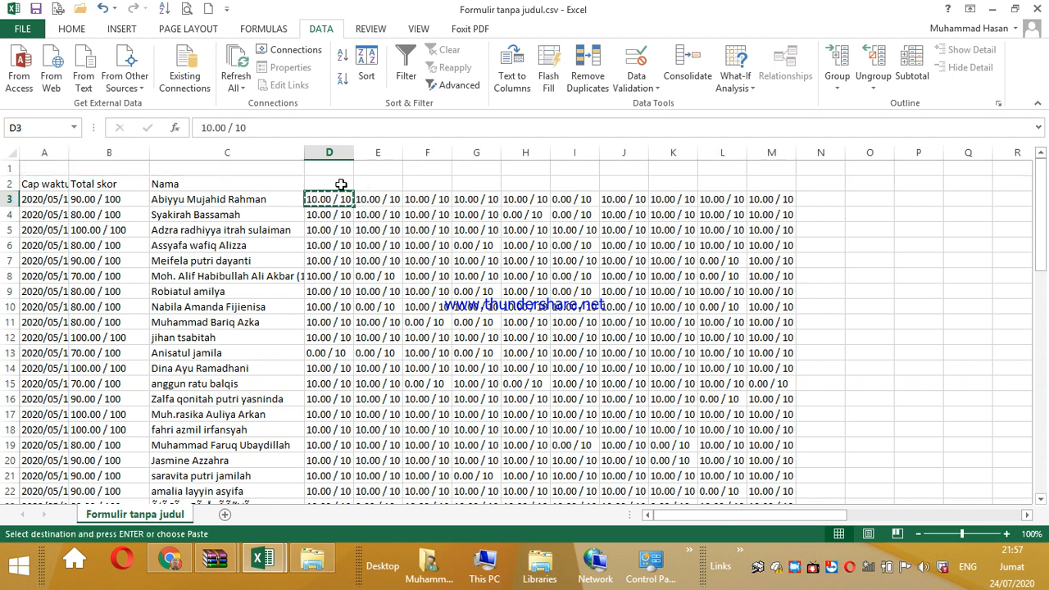
left_click(341, 184)
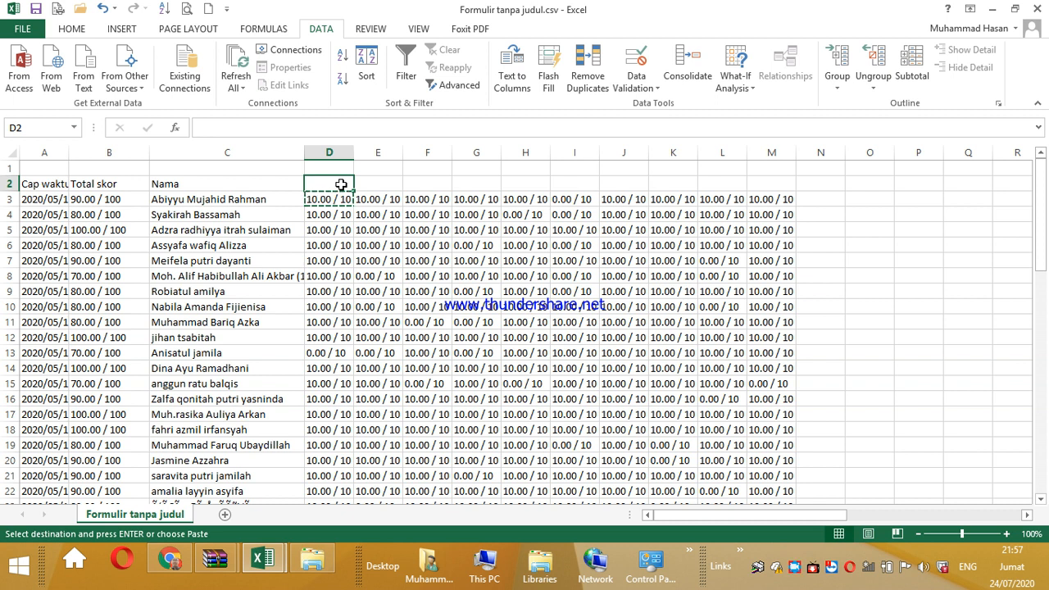
key("ctrl+v")
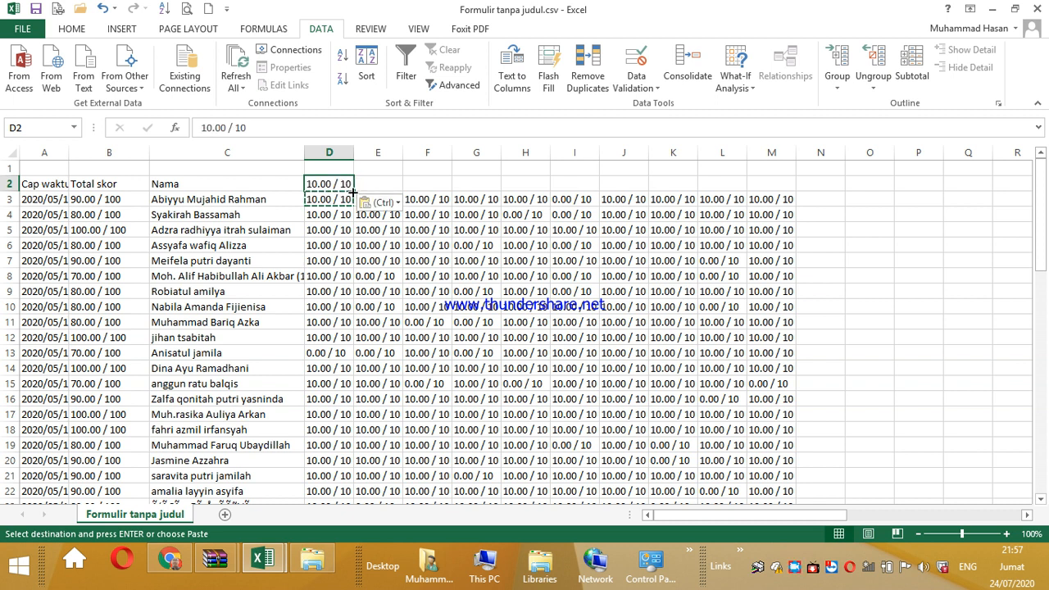
left_click_drag(355, 191, 797, 189)
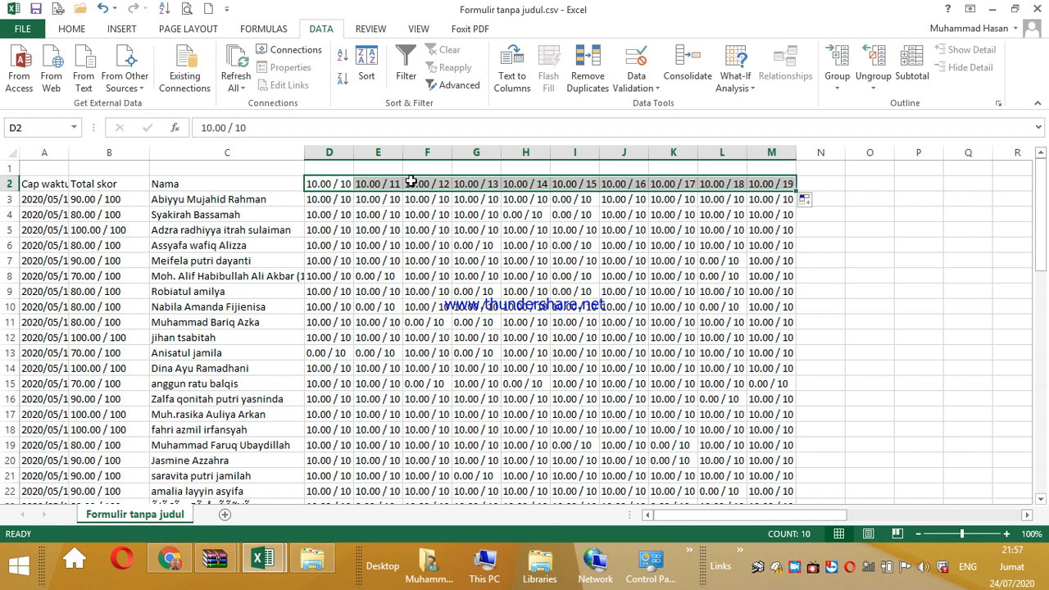
left_click(338, 183)
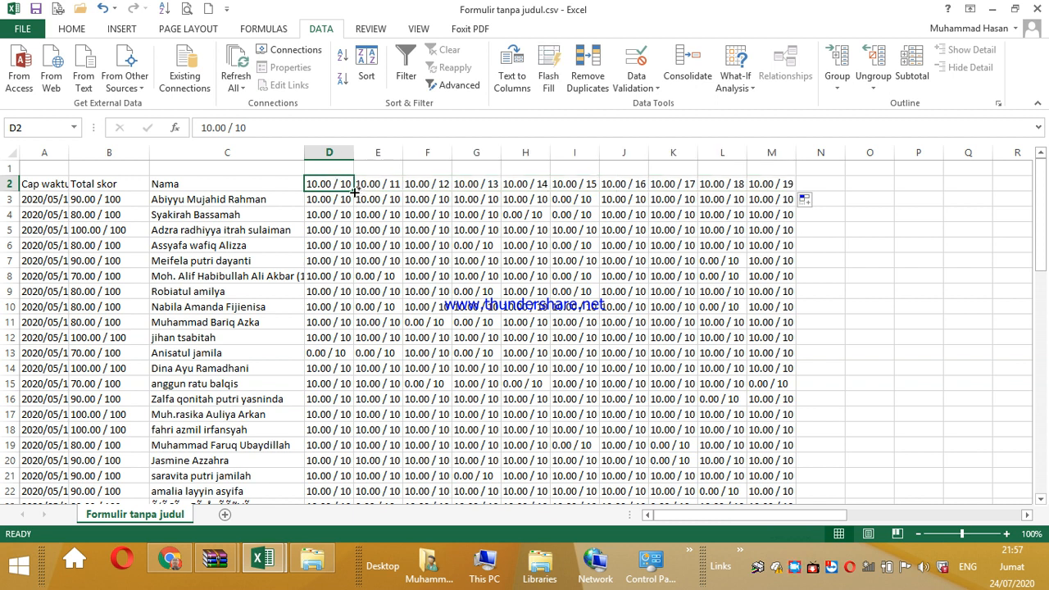
left_click_drag(354, 191, 799, 191)
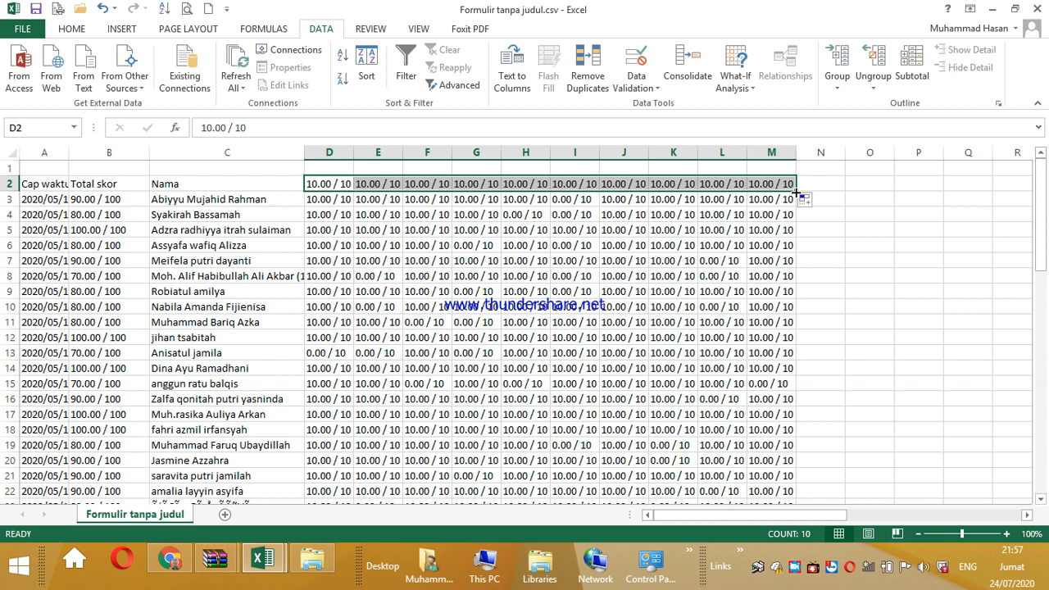
left_click(912, 180)
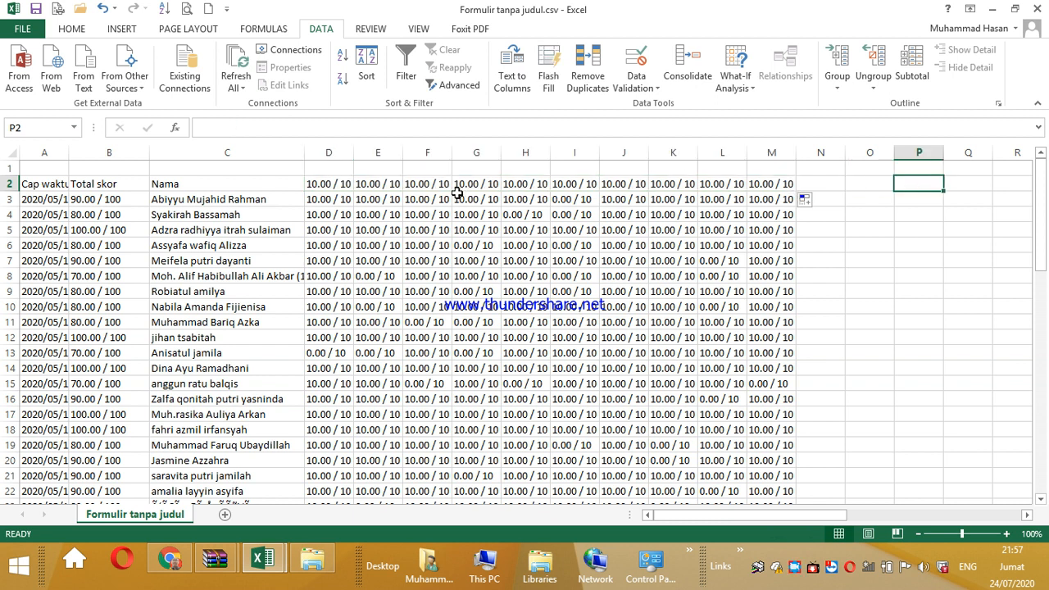
Highlight the full-score cells D2:M2 with a yellow fill.
left_click(327, 181)
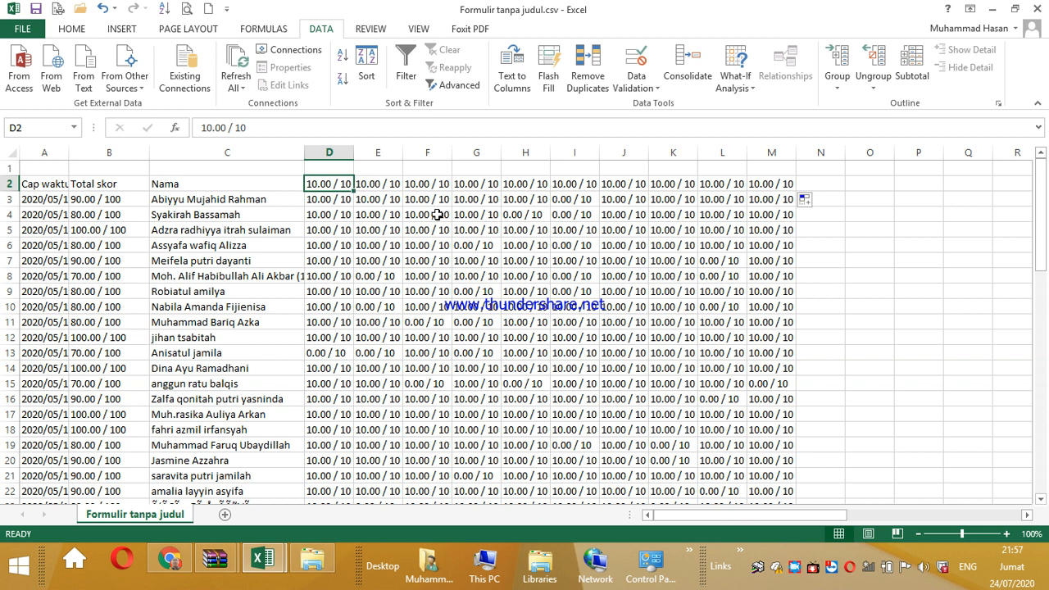
left_click_drag(803, 517, 802, 514)
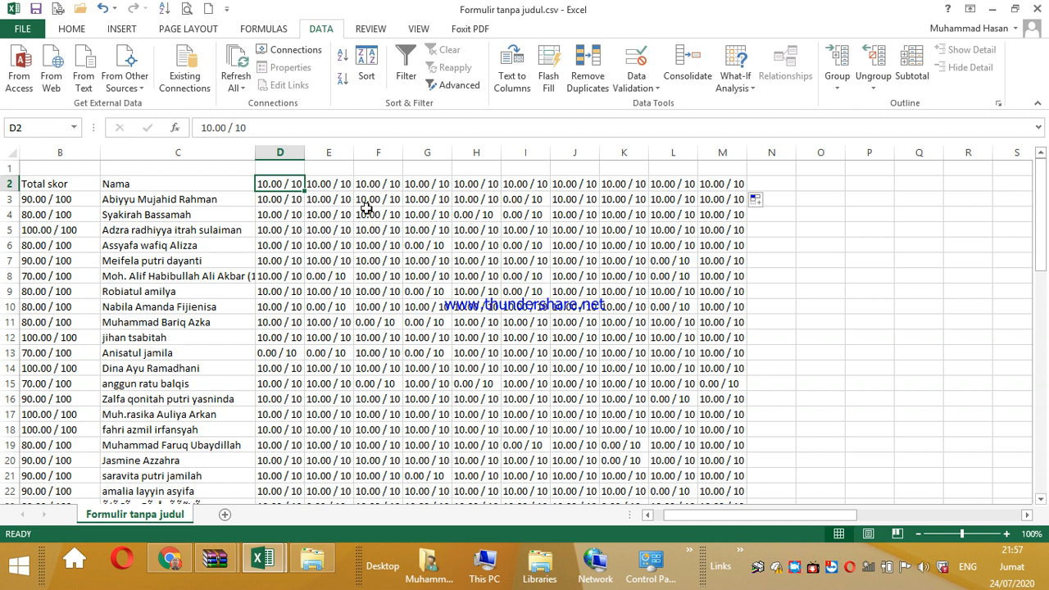
left_click_drag(272, 185, 736, 182)
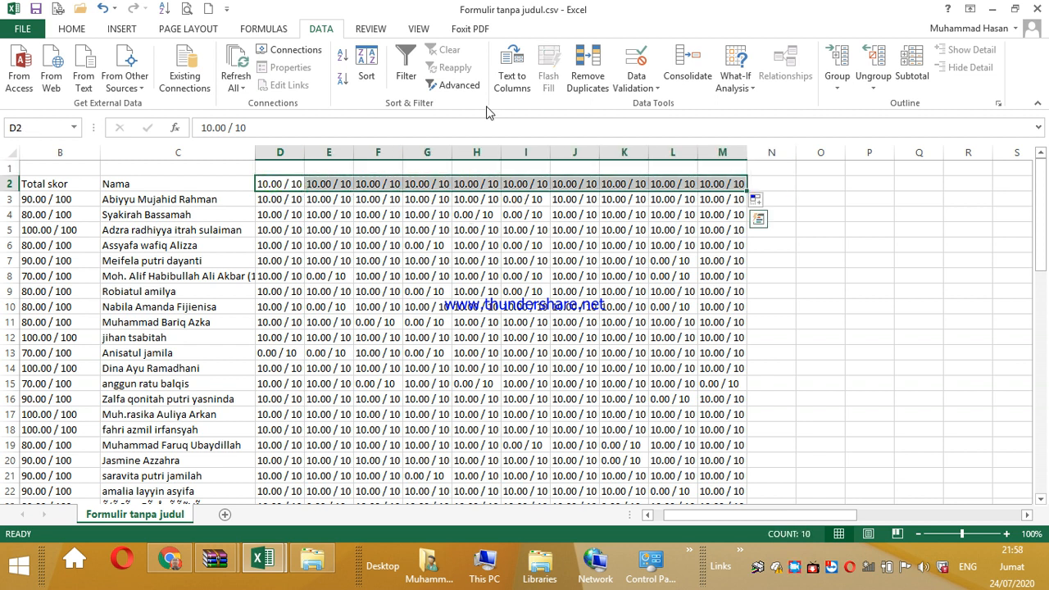
left_click(84, 31)
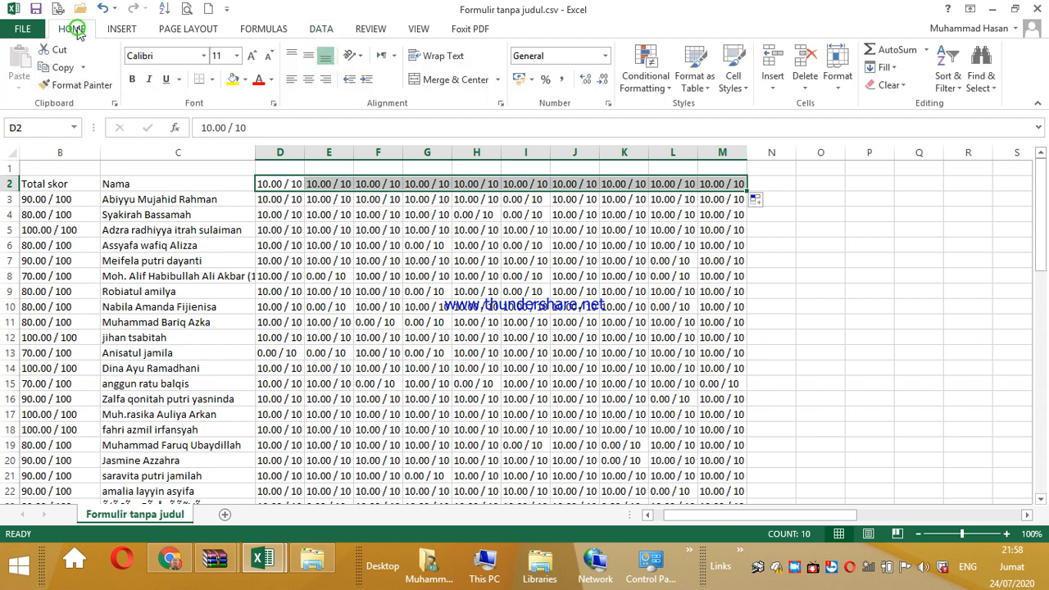
left_click(233, 82)
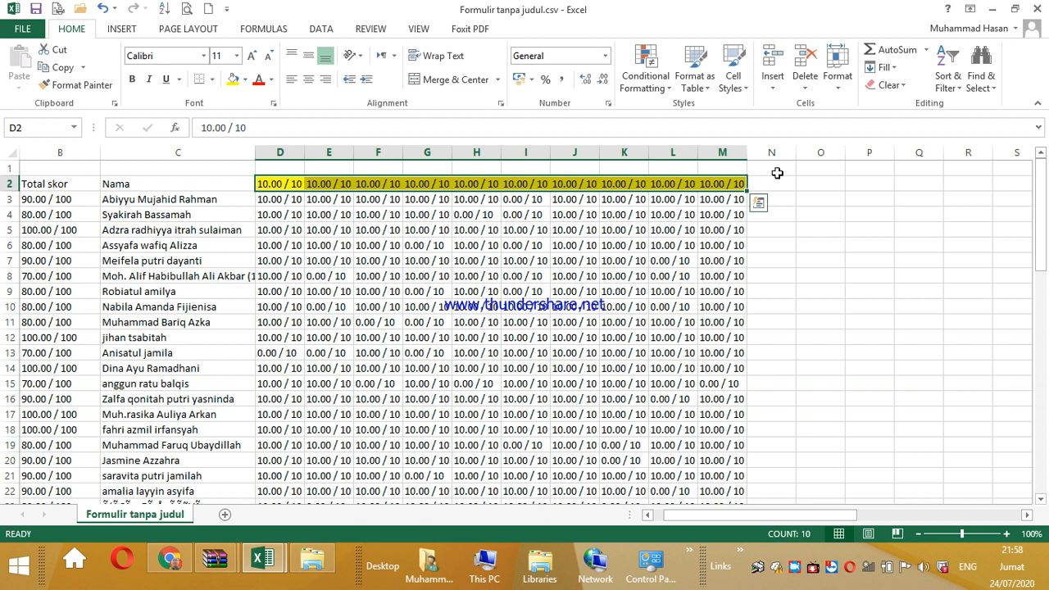
left_click(772, 183)
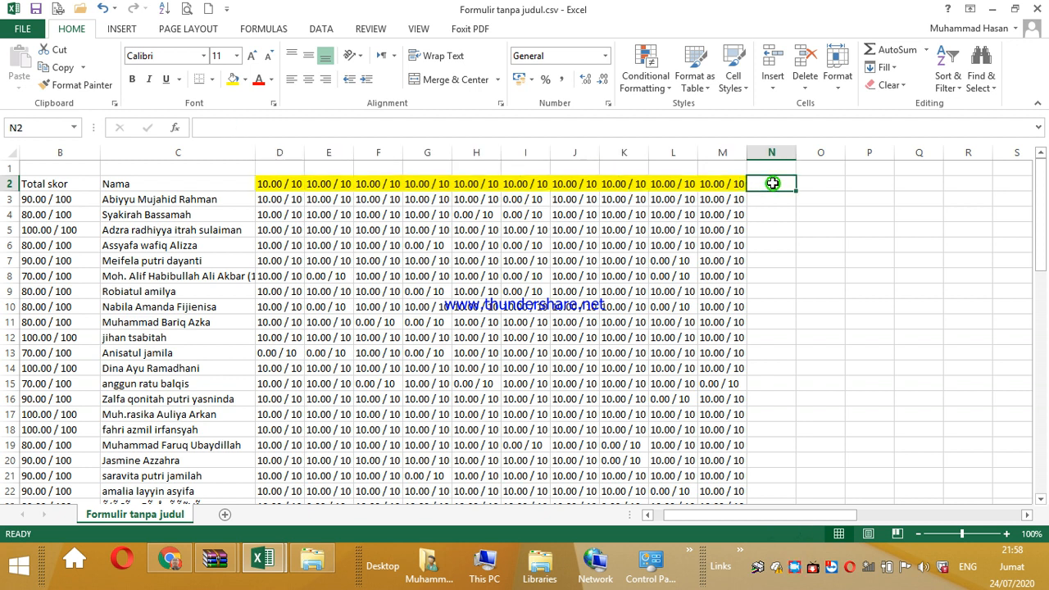
Number the question columns 1 to 10 across N1:W1, starting with 1 in N1.
left_click(765, 166)
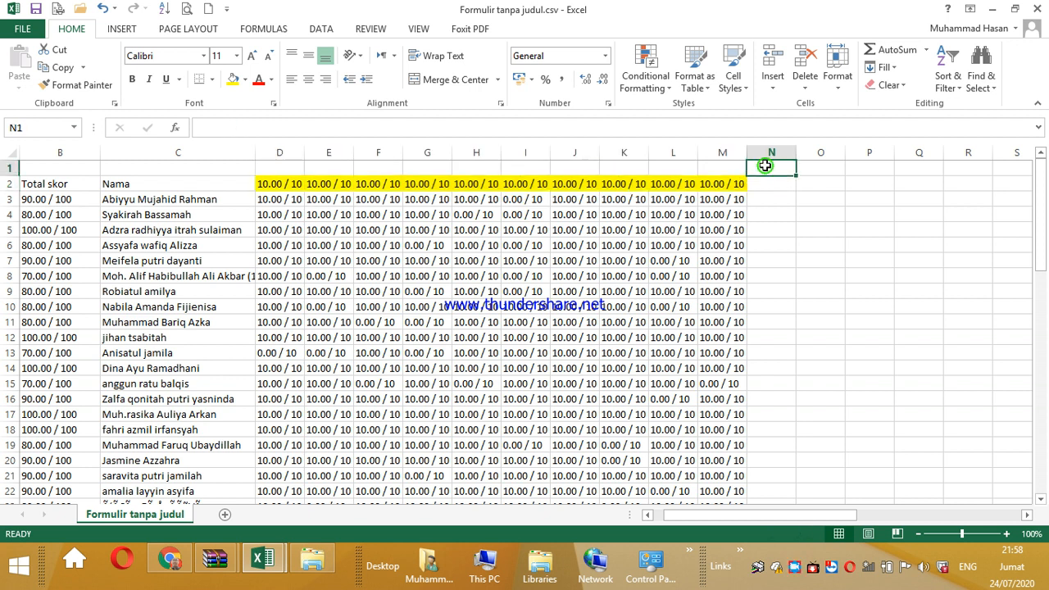
type("1")
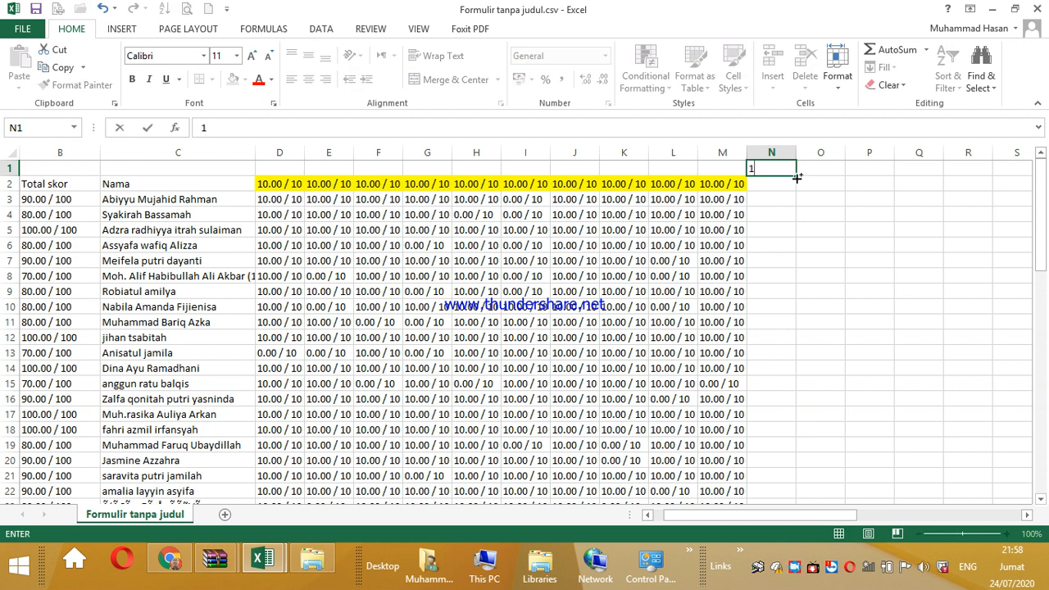
left_click_drag(919, 181, 642, 174)
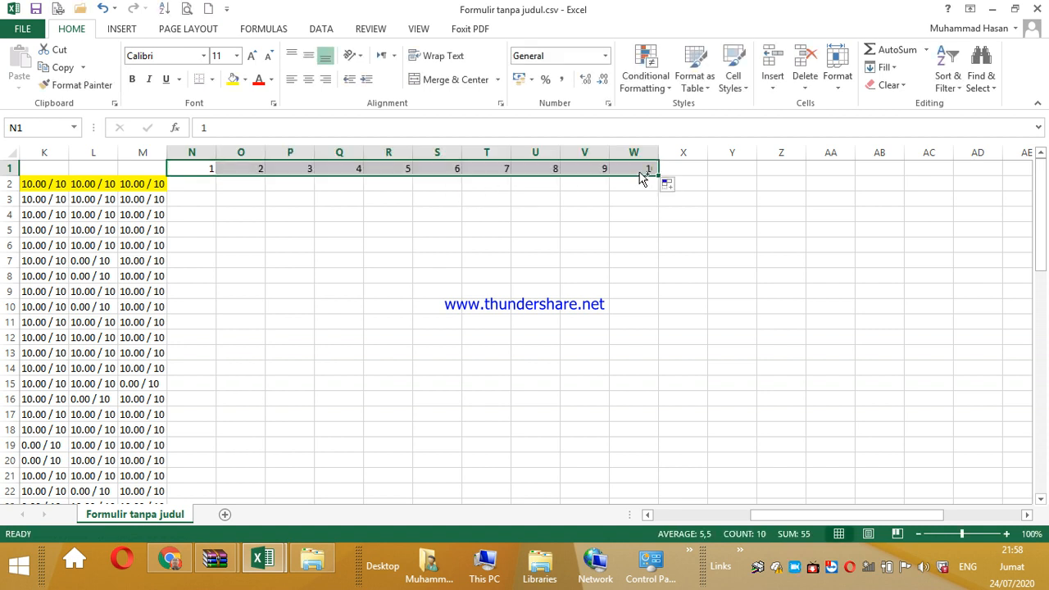
Write the formula =IF(D2=D3;10;0) in N3, comparing the first student's question 1 score with the full-score row.
left_click_drag(889, 510, 813, 528)
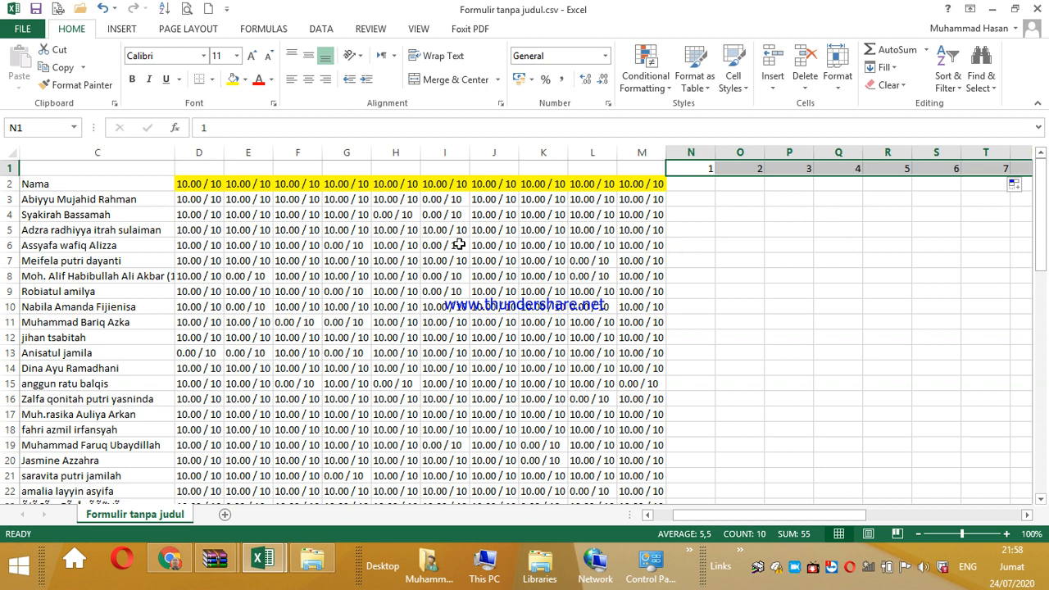
left_click(701, 200)
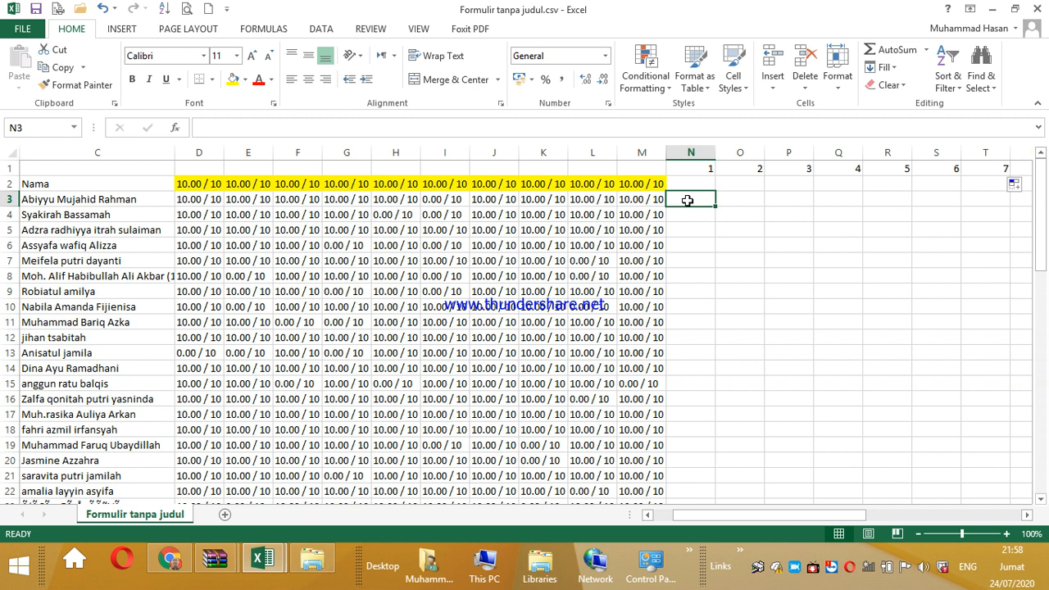
type("=")
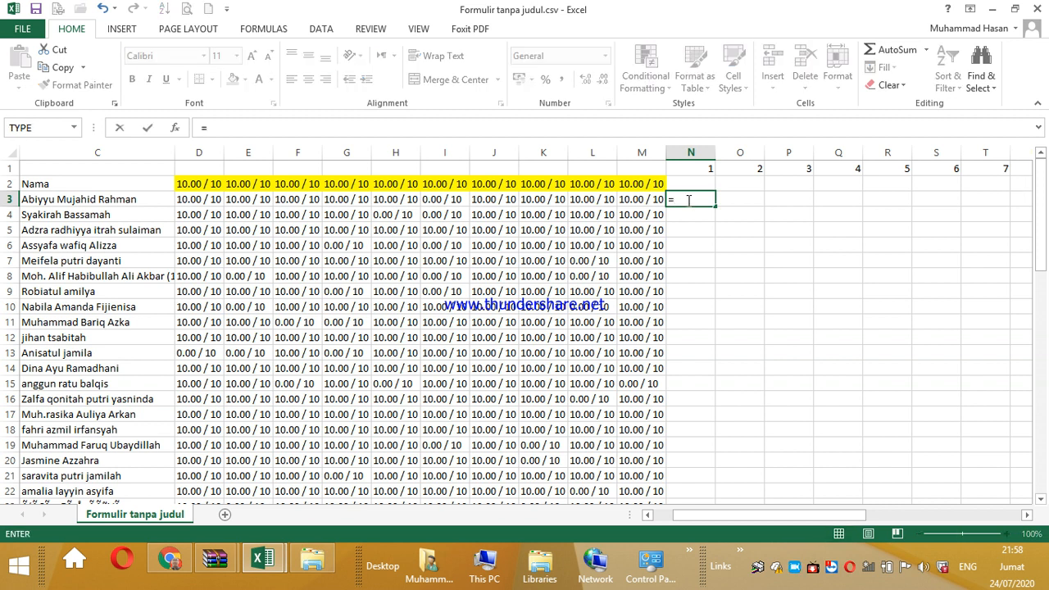
type("i")
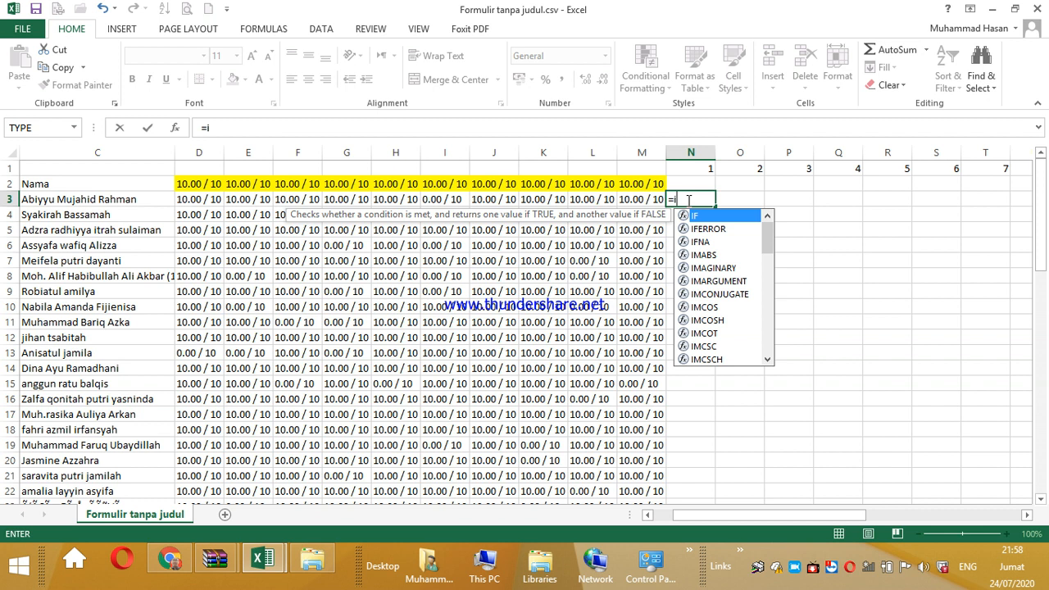
type("f")
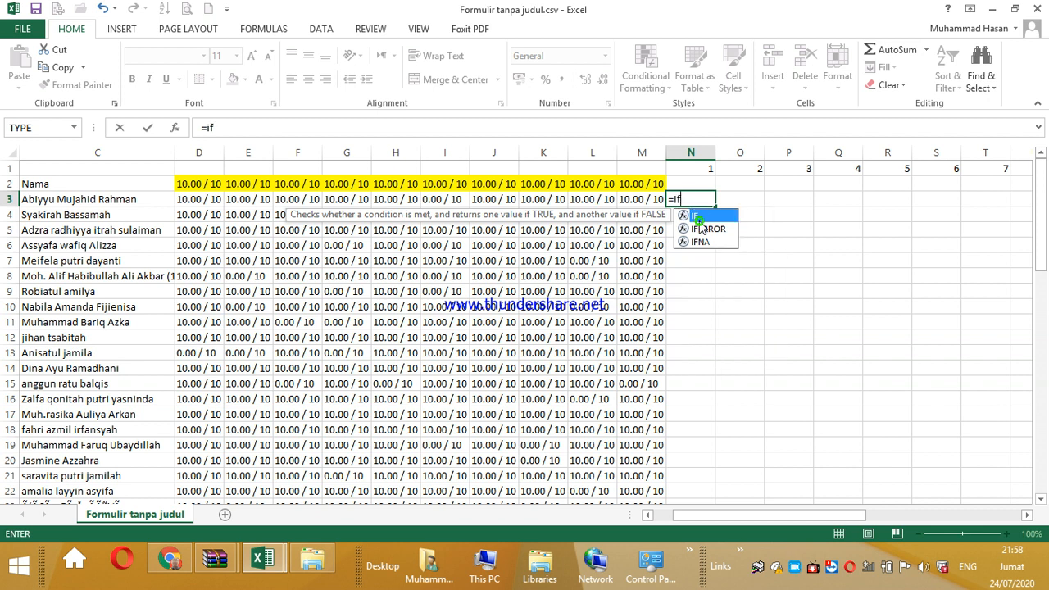
left_click(699, 217)
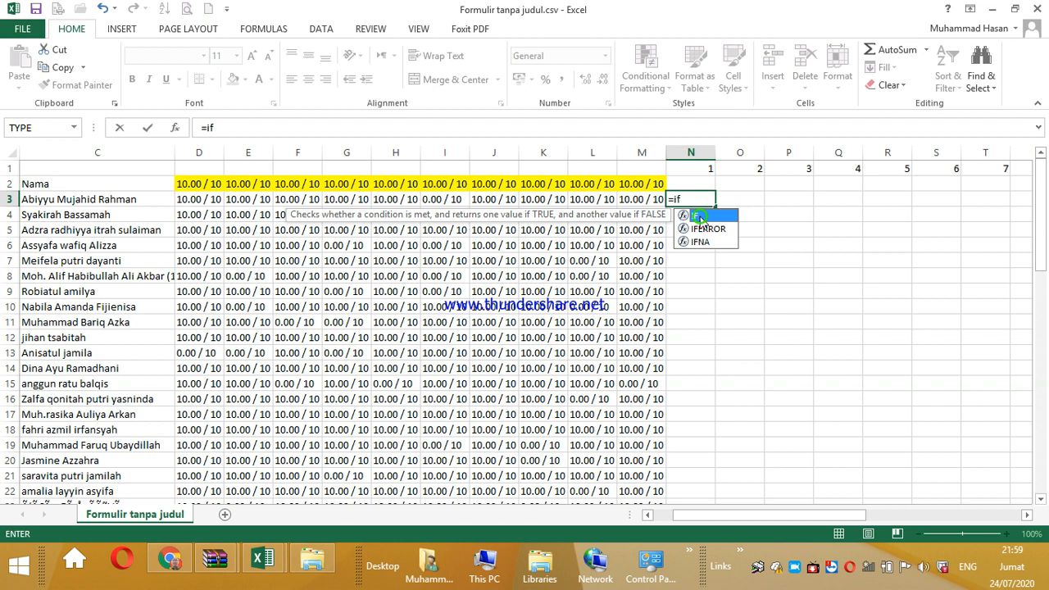
left_click(684, 200)
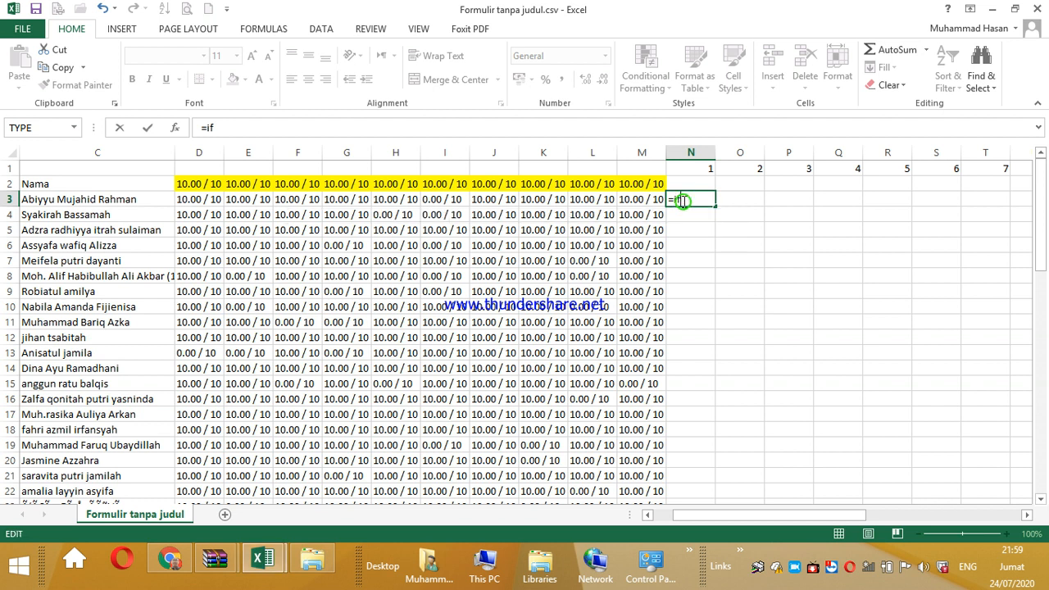
type("(")
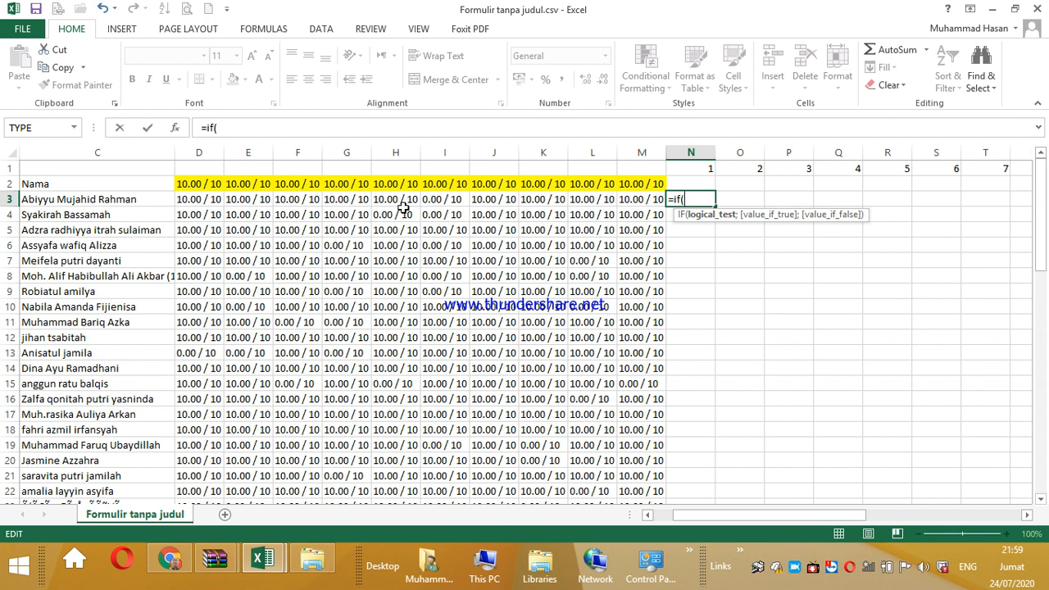
left_click(206, 185)
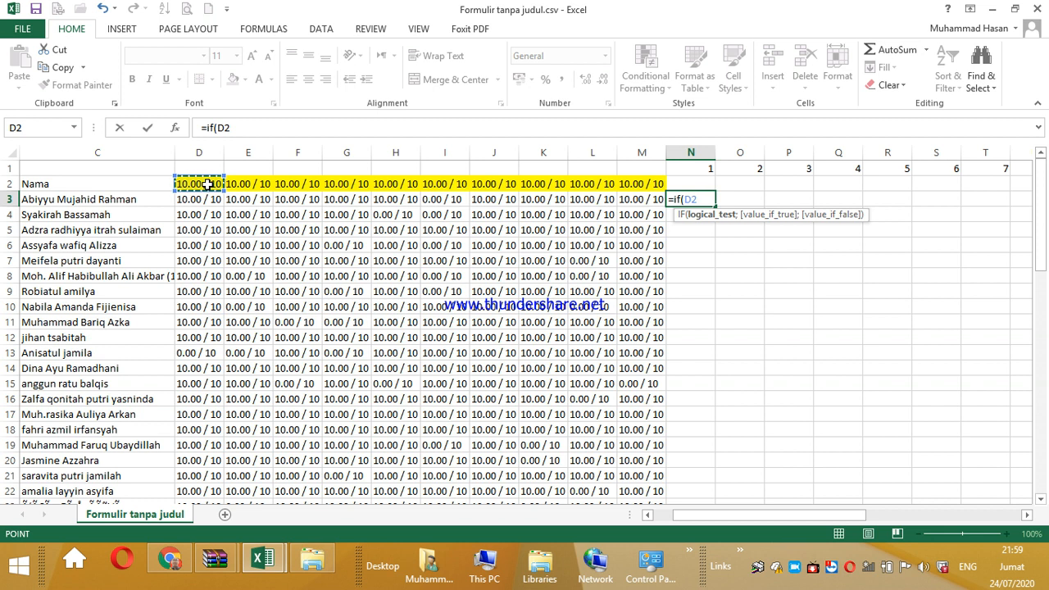
type("=")
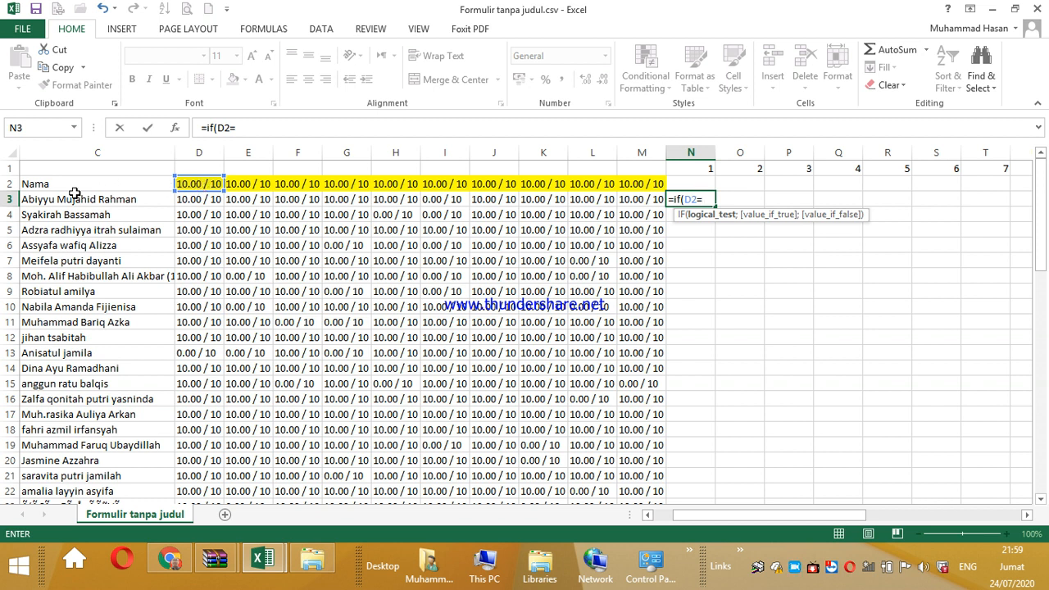
left_click(210, 200)
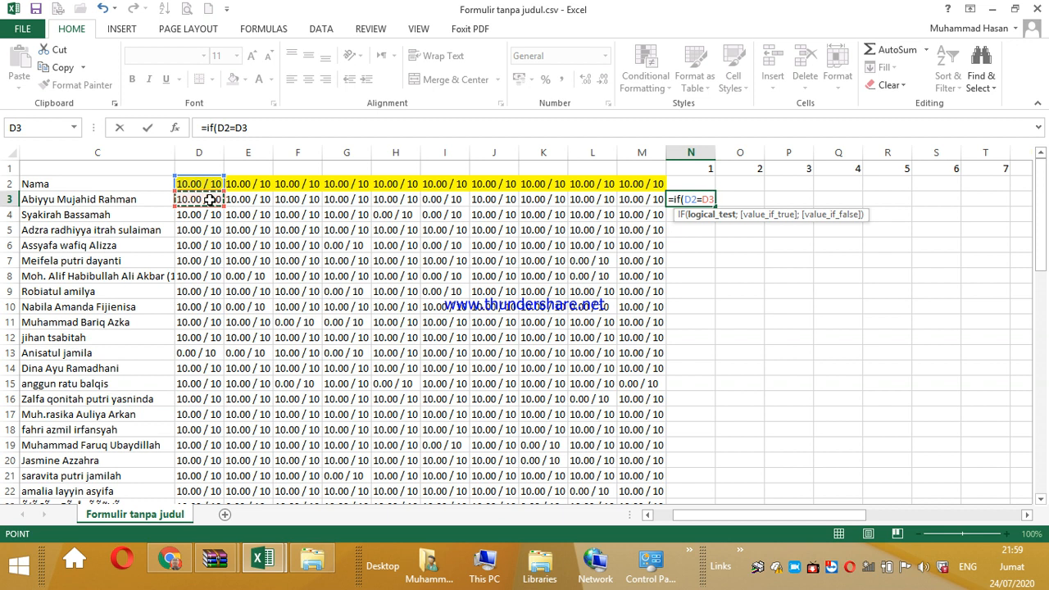
type(";")
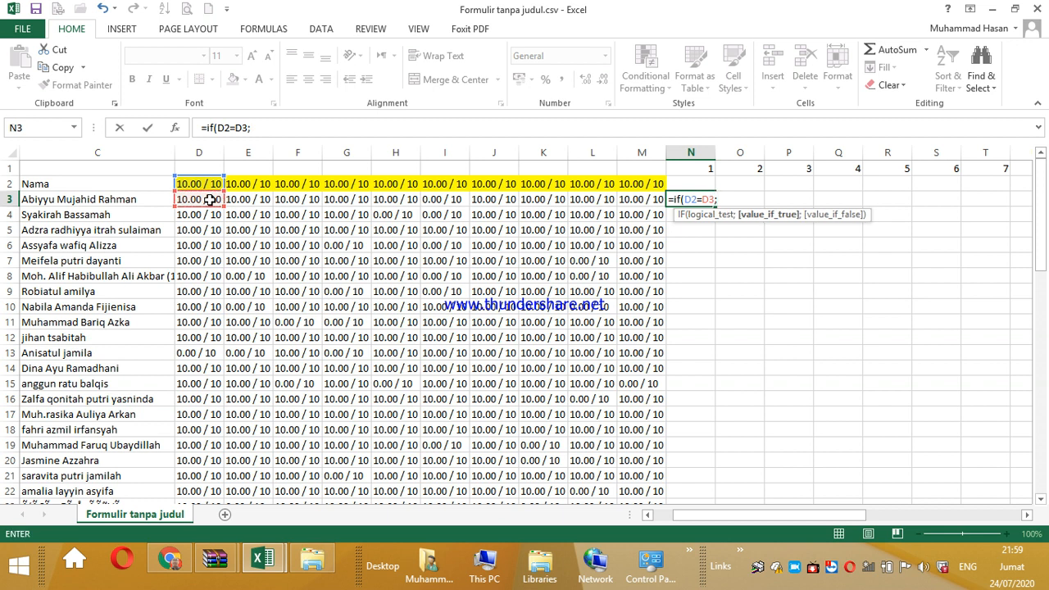
type("10;0")
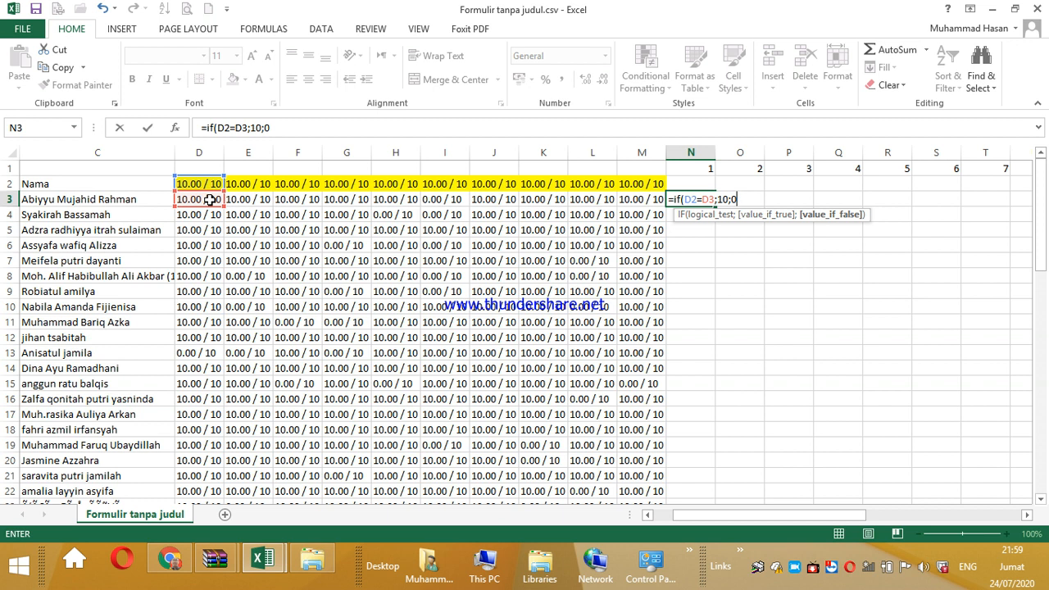
type(")")
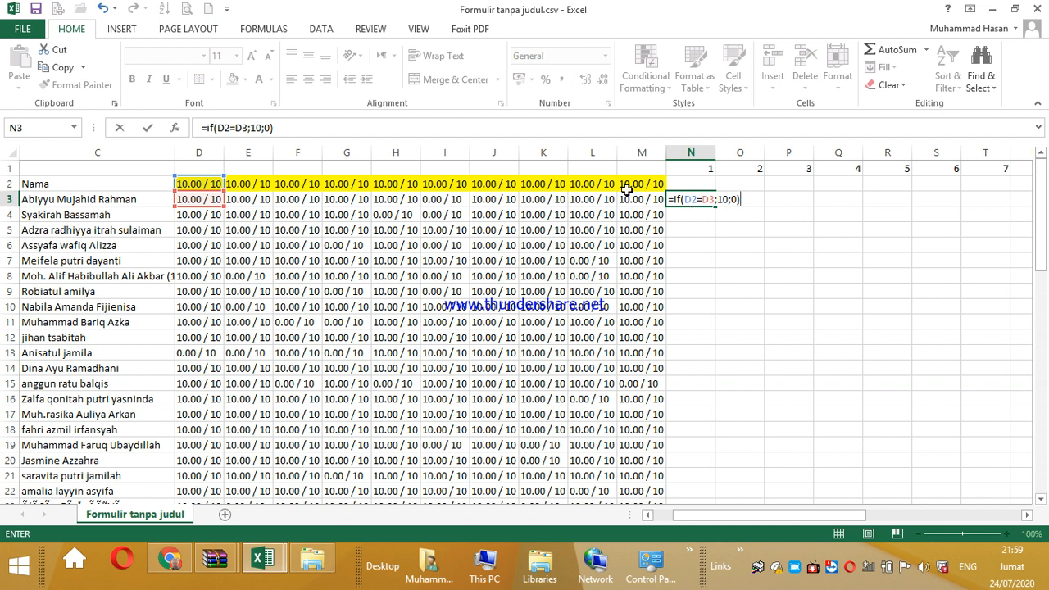
Lock row 2 in the N3 formula as =IF(D$2=D3;10;0) and fill it across to W3.
double_click(224, 127)
left_click(226, 128)
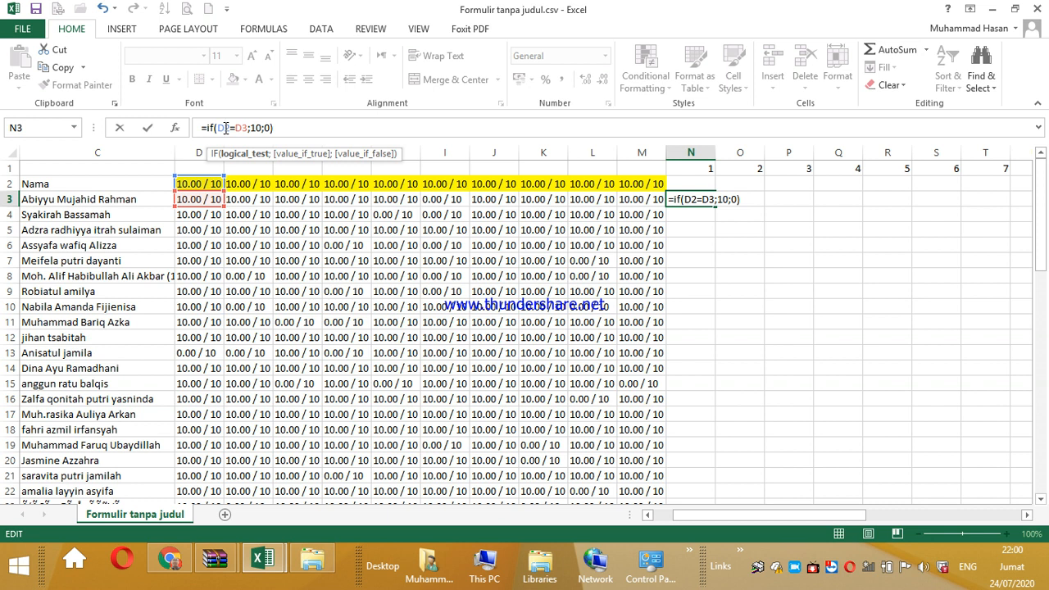
type("$")
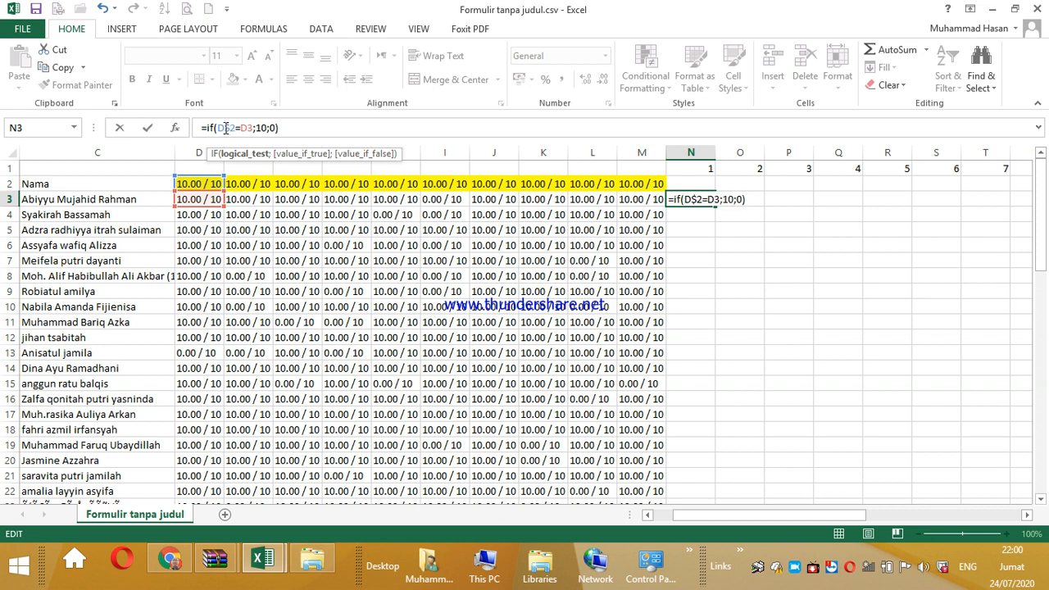
left_click(288, 128)
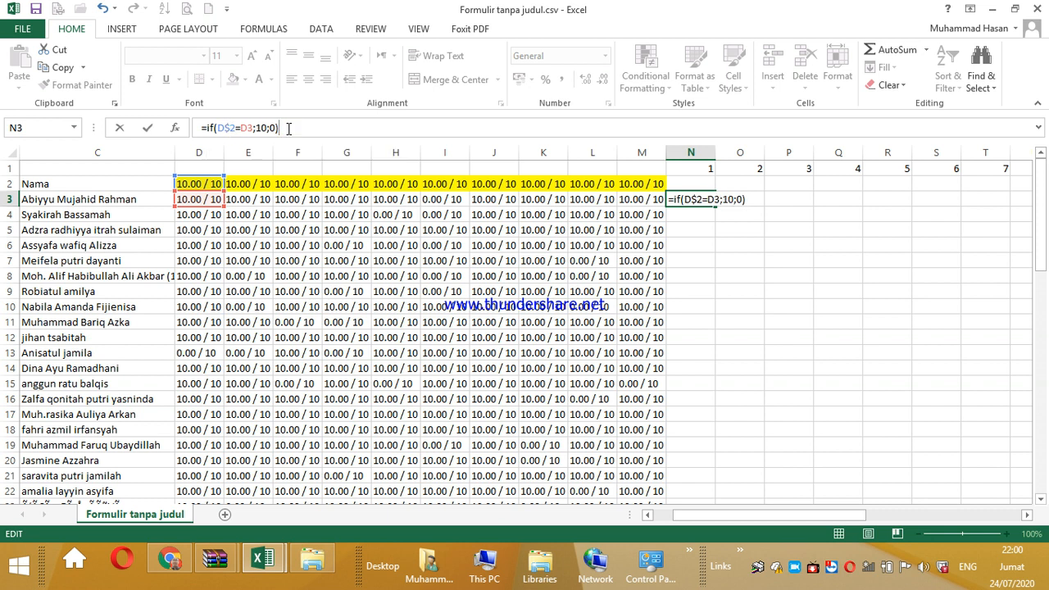
key("Return")
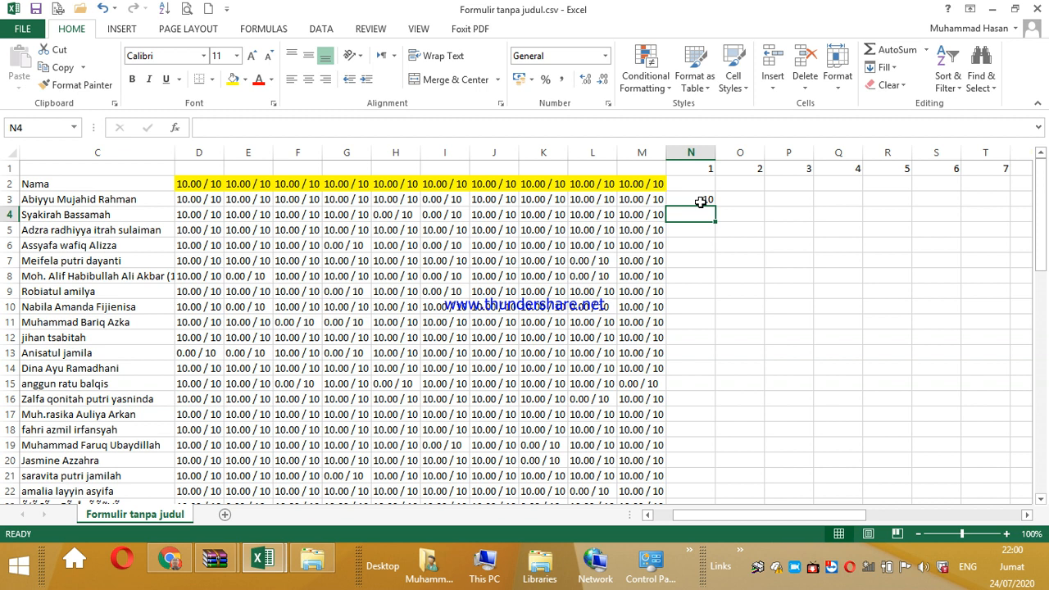
left_click(702, 201)
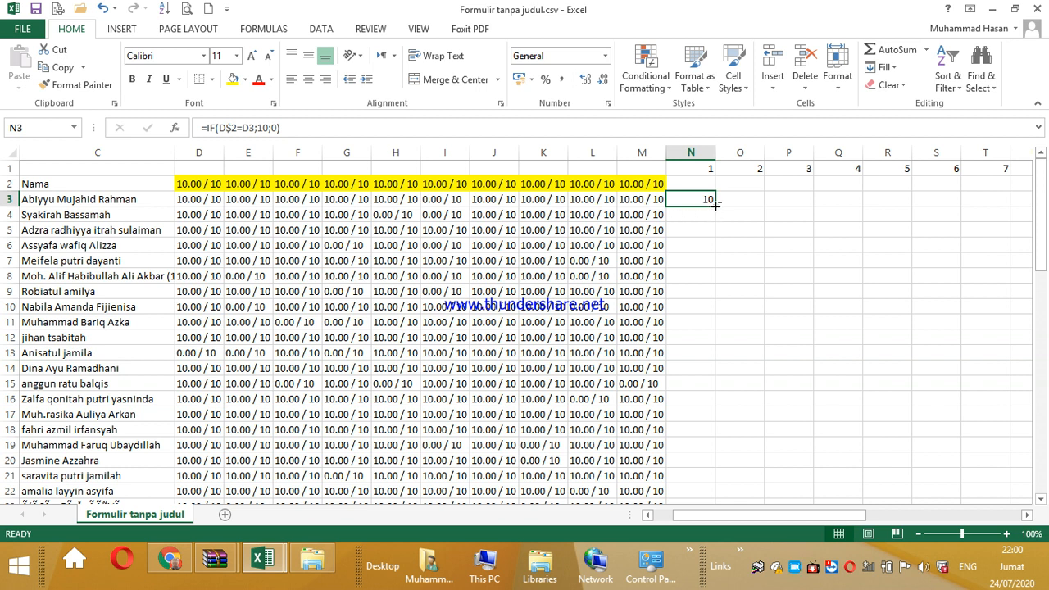
left_click_drag(715, 205, 939, 213)
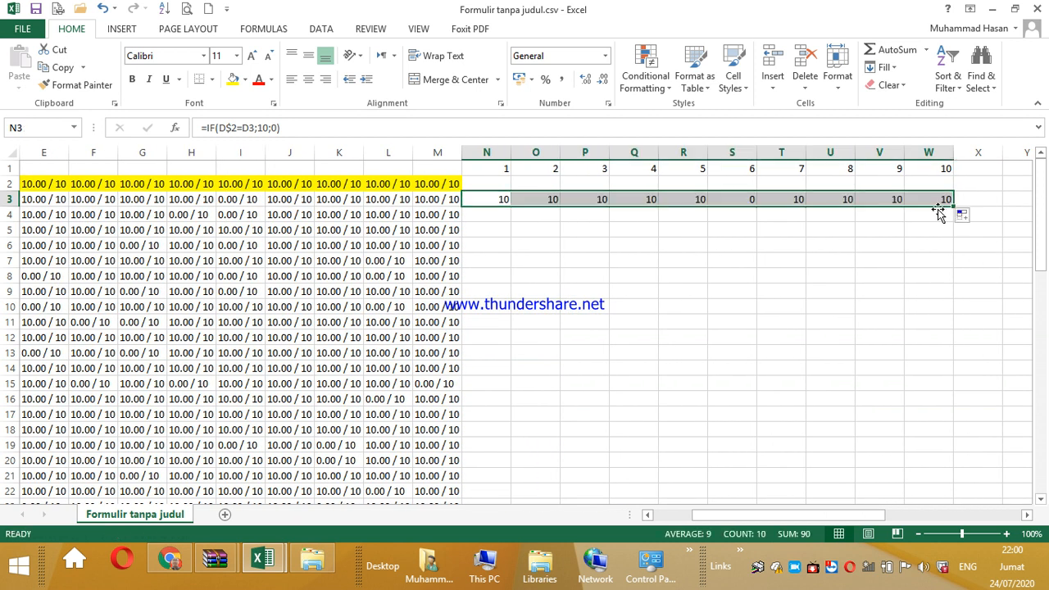
Compare the row 3 results with the original scores and inspect the cell references in the R3 and W3 formulas.
left_click_drag(864, 521, 804, 521)
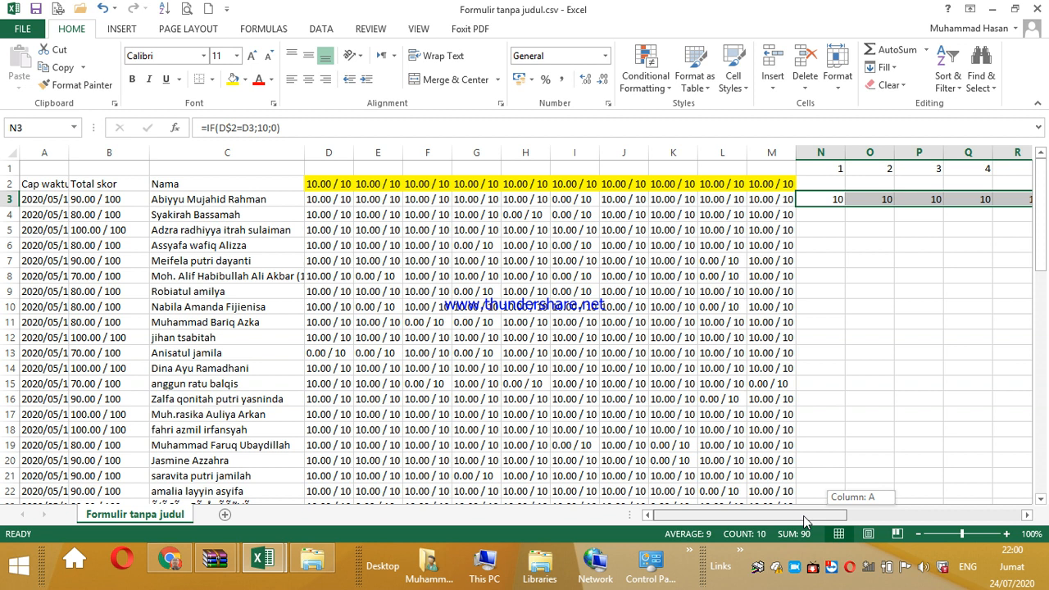
left_click_drag(803, 515, 848, 501)
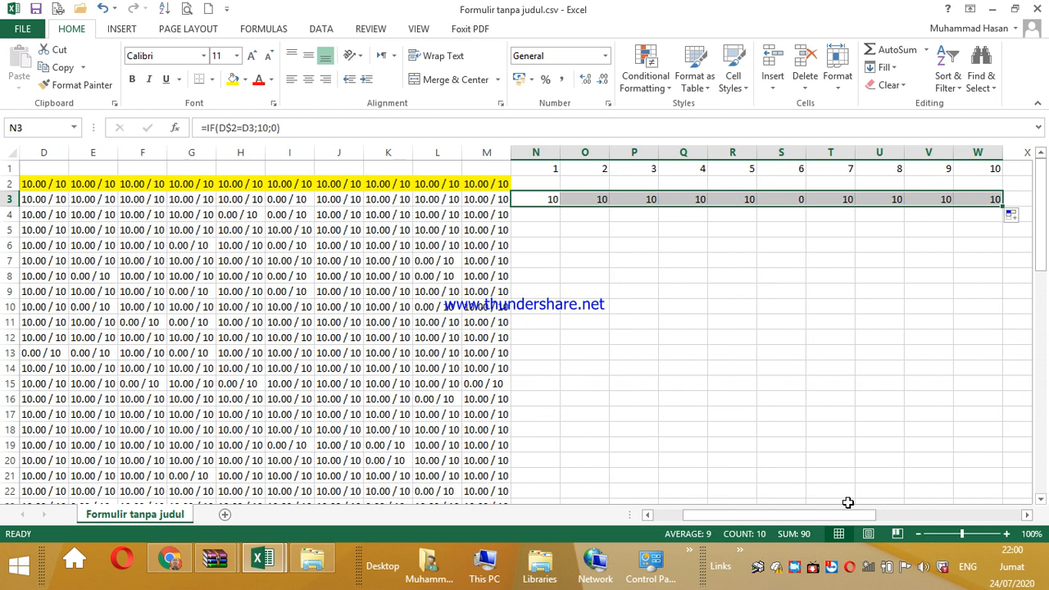
left_click(737, 200)
double_click(737, 199)
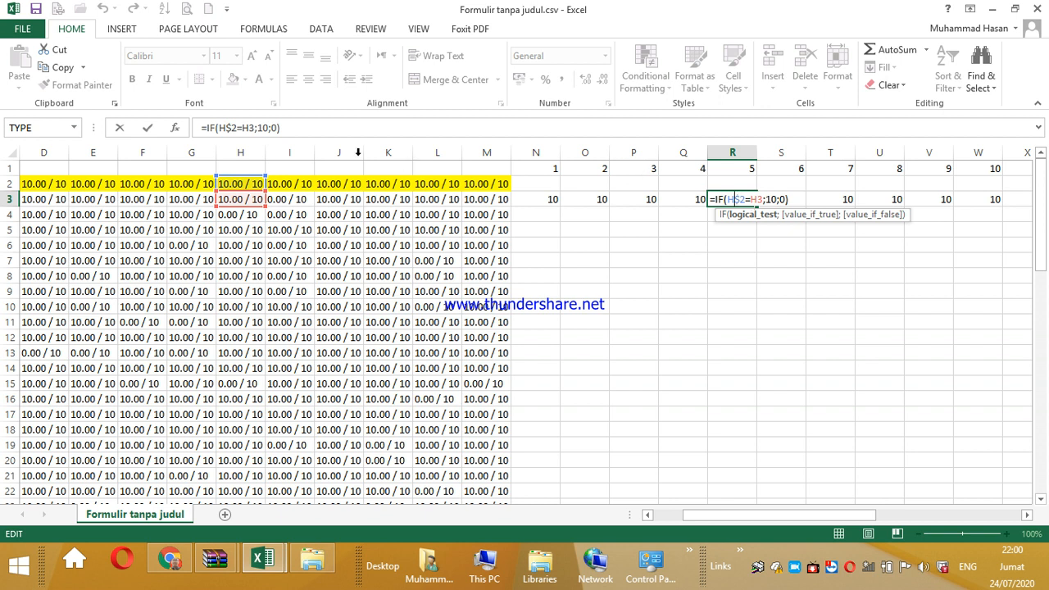
left_click(147, 131)
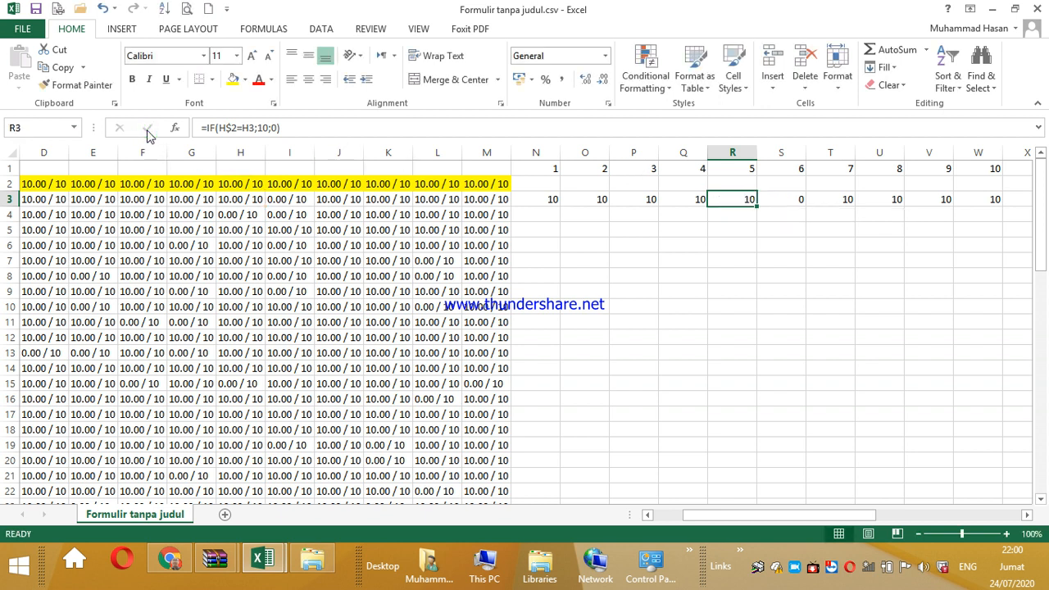
double_click(977, 200)
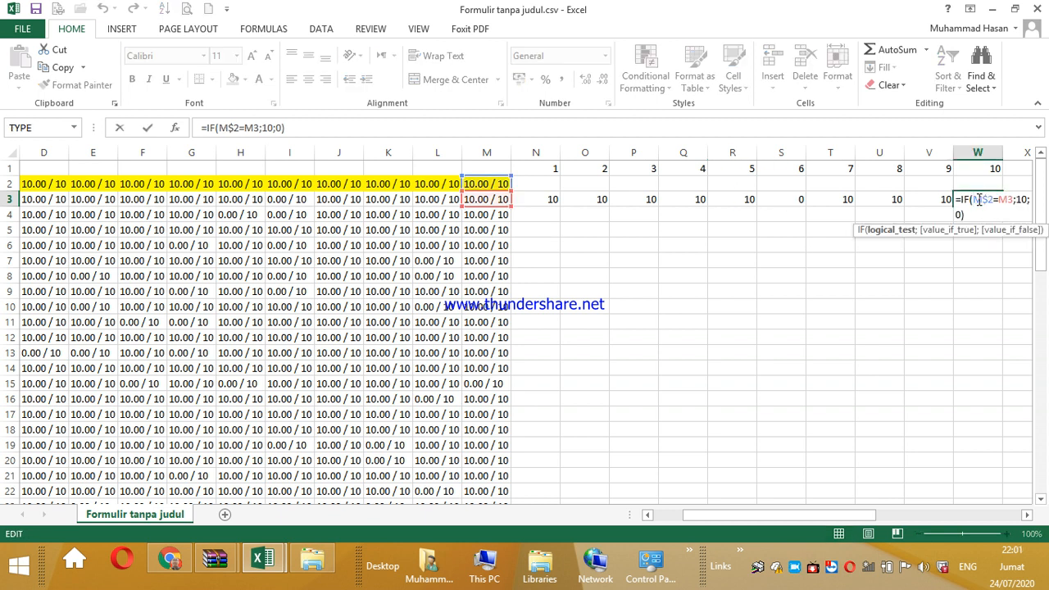
left_click(147, 128)
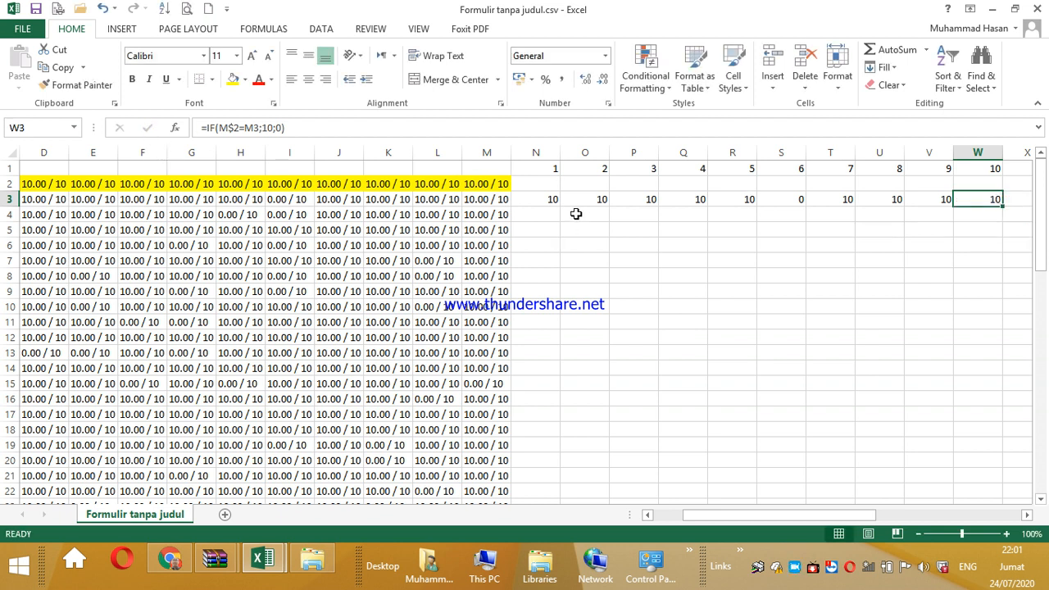
Fill the N3:W3 formulas down through row 65 for all students.
left_click_drag(553, 198, 958, 201)
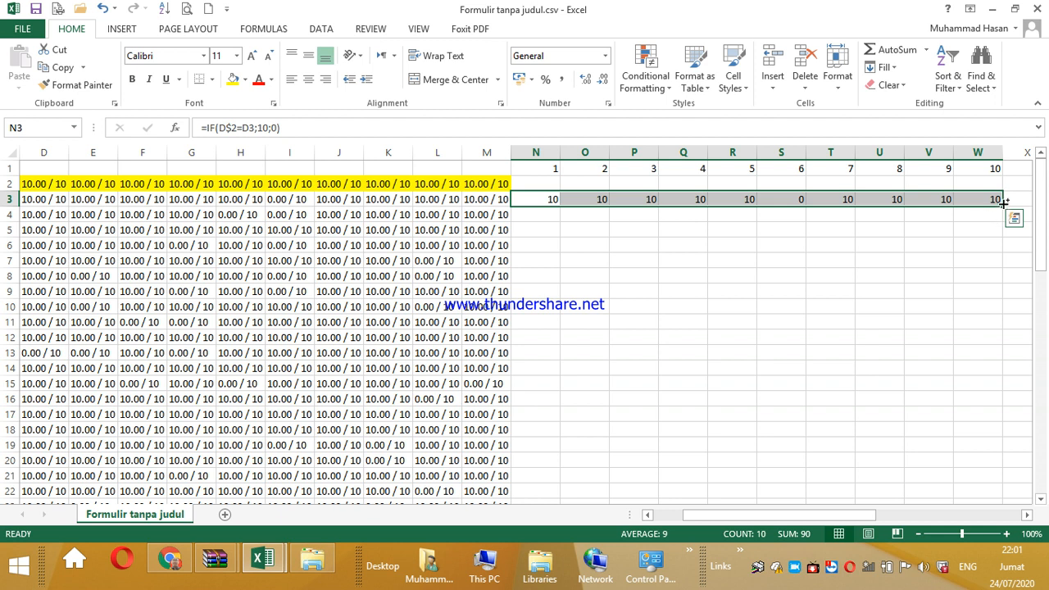
left_click_drag(1004, 202, 969, 238)
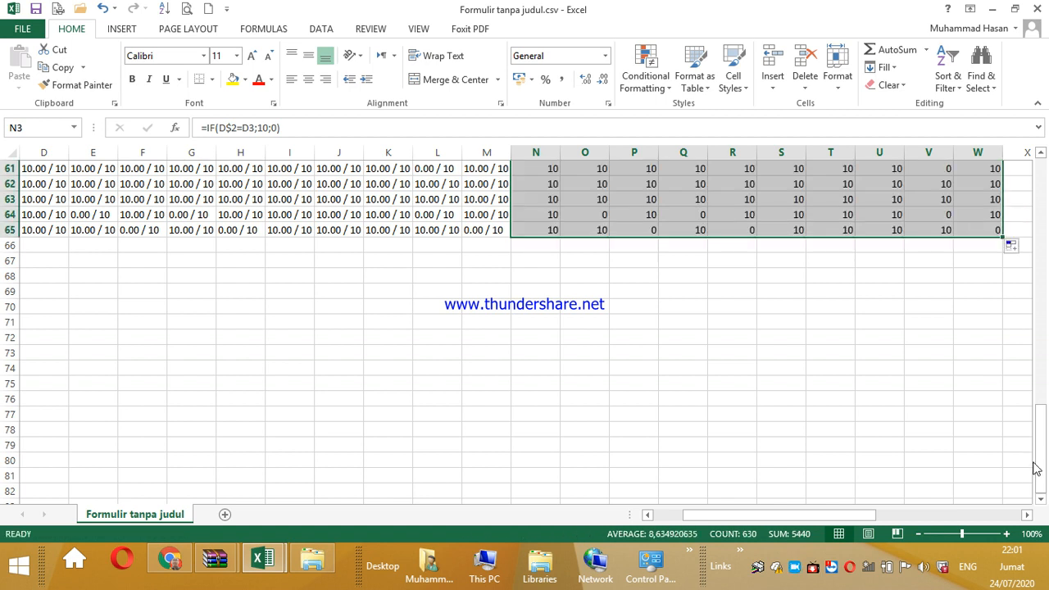
left_click_drag(852, 515, 871, 517)
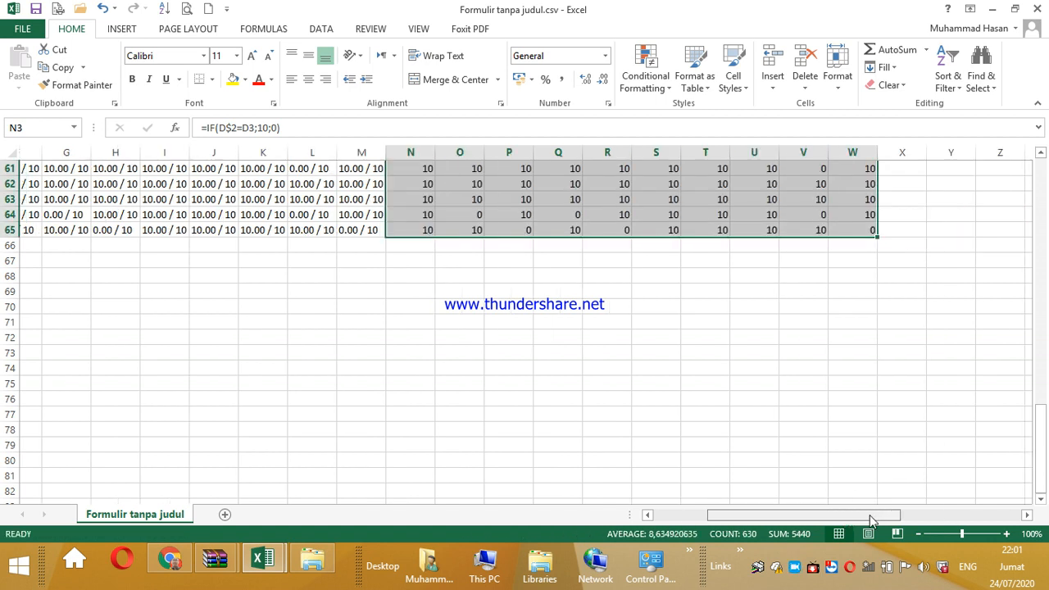
left_click_drag(1033, 422, 1032, 79)
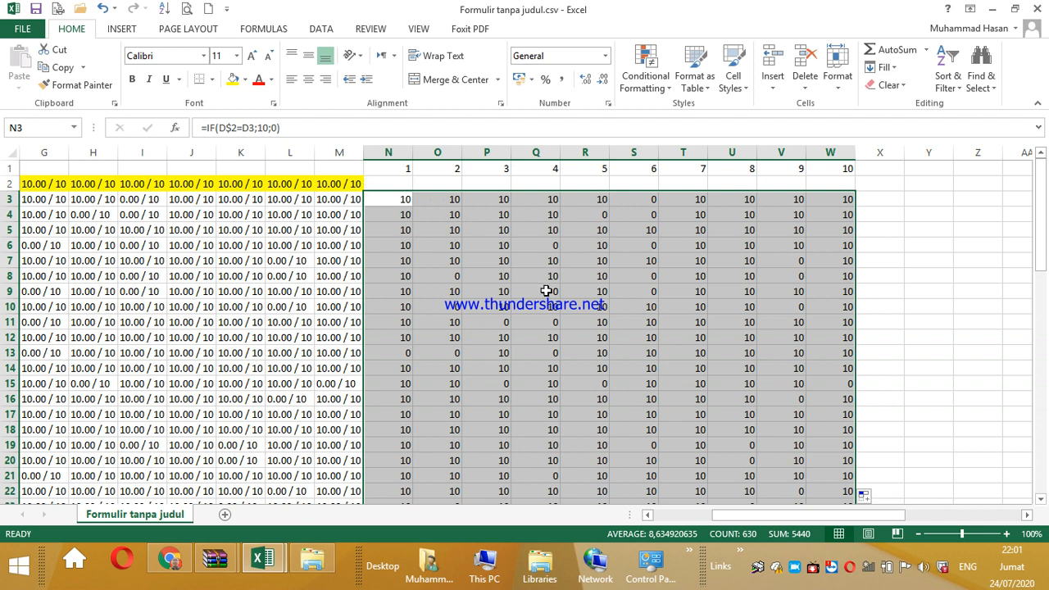
Total the first student's question scores in X3 with =SUM(N3:W3) and fill the formula down to X14.
left_click(889, 197)
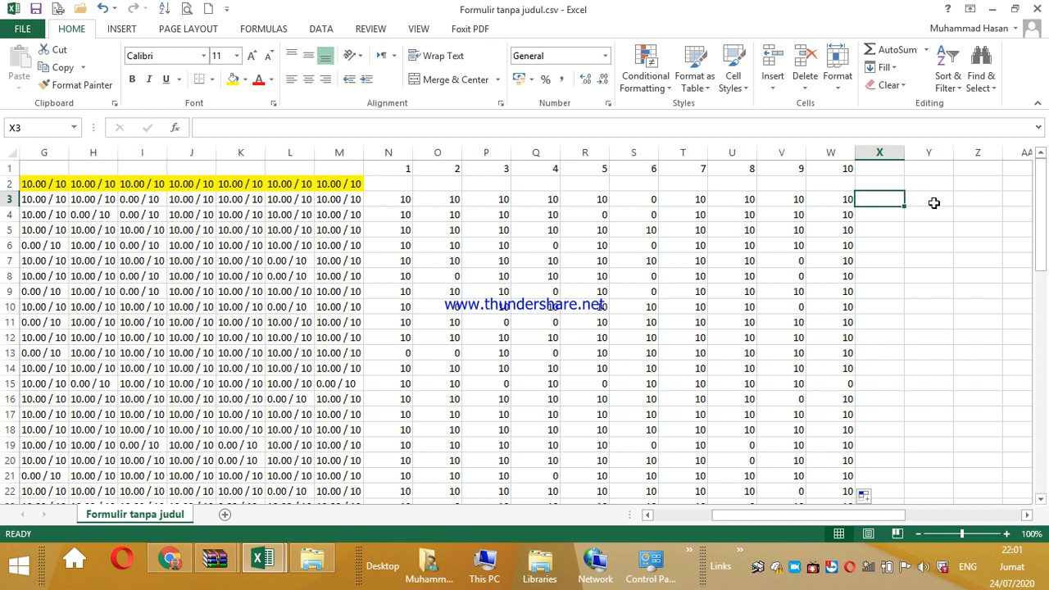
left_click(914, 53)
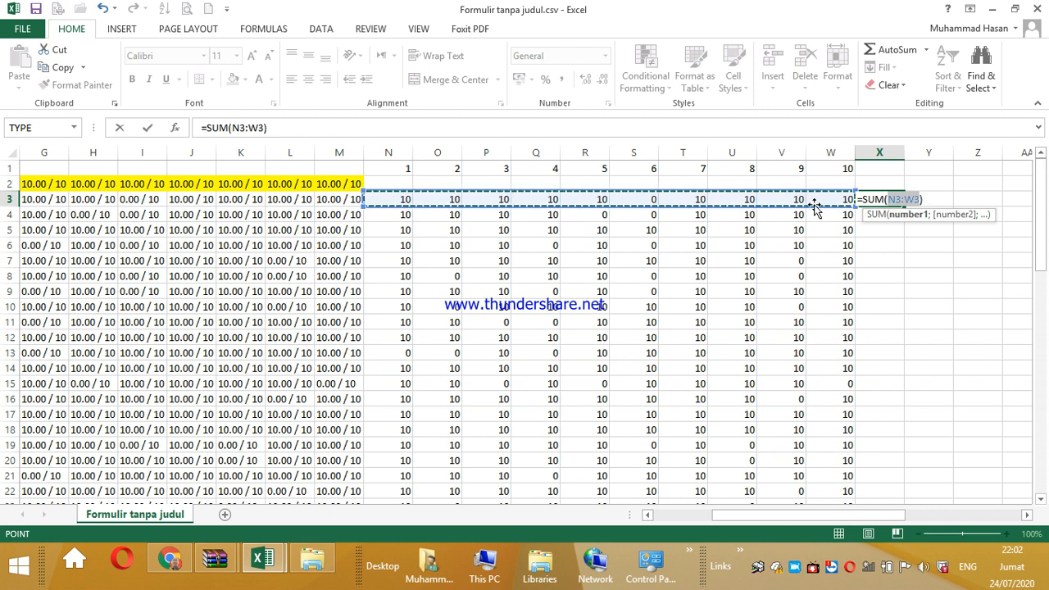
key("Return")
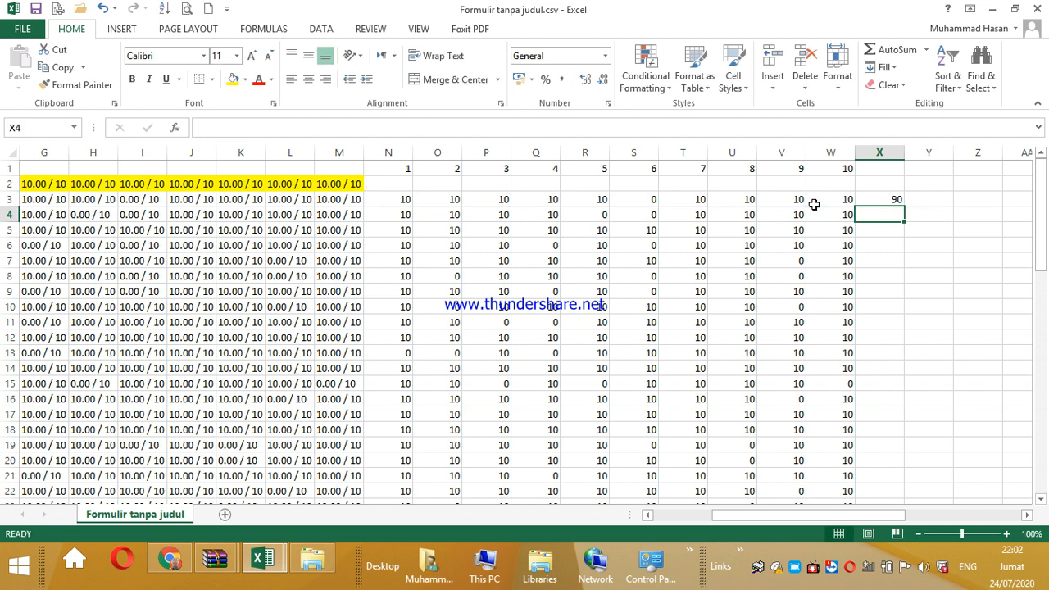
left_click(889, 201)
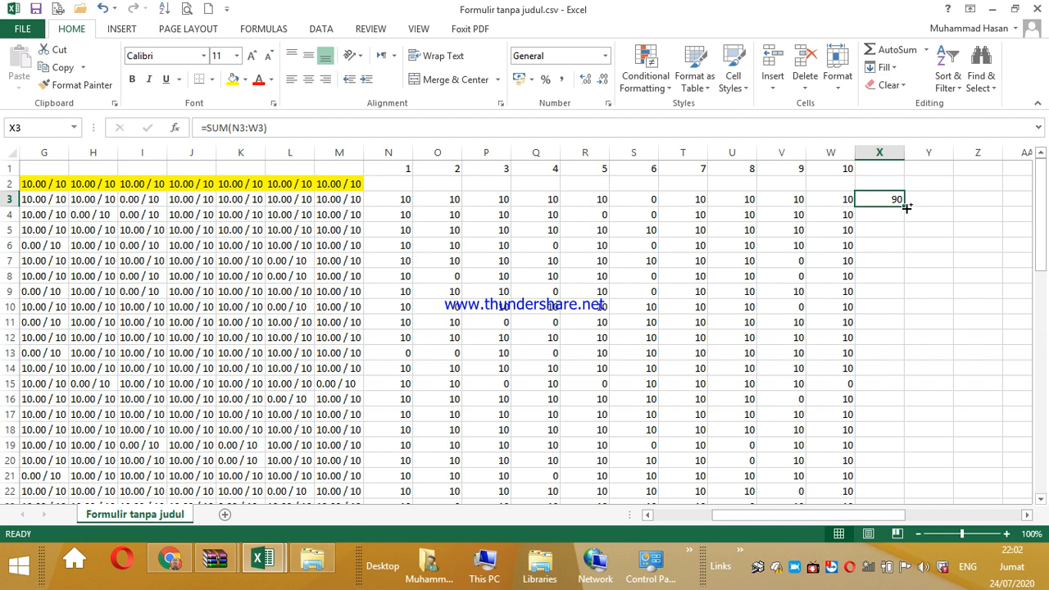
left_click_drag(905, 207, 912, 369)
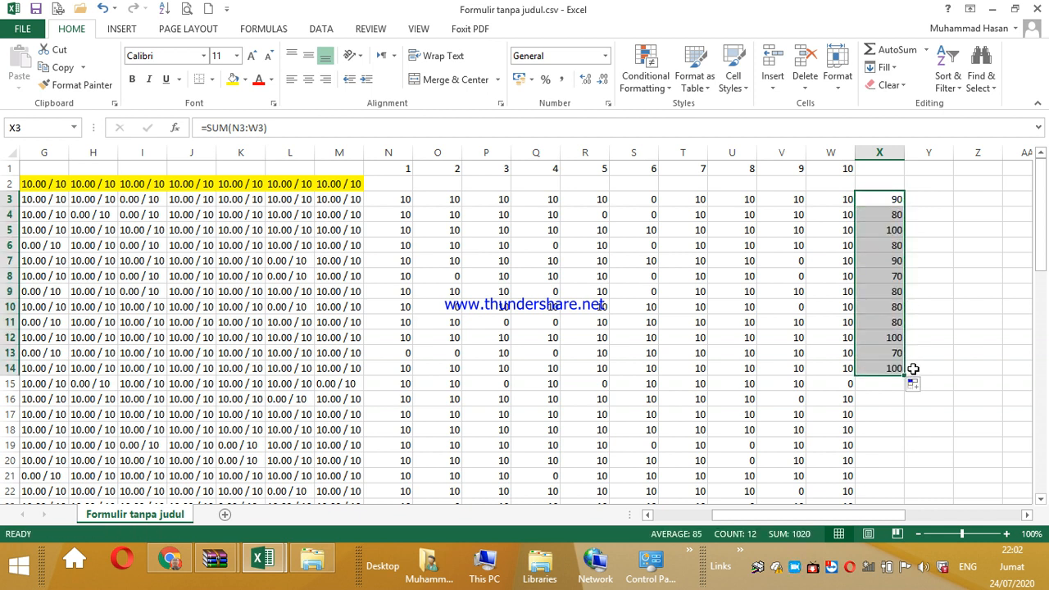
Fill the total formula in column X down through row 65 for all students.
left_click_drag(903, 373, 893, 465)
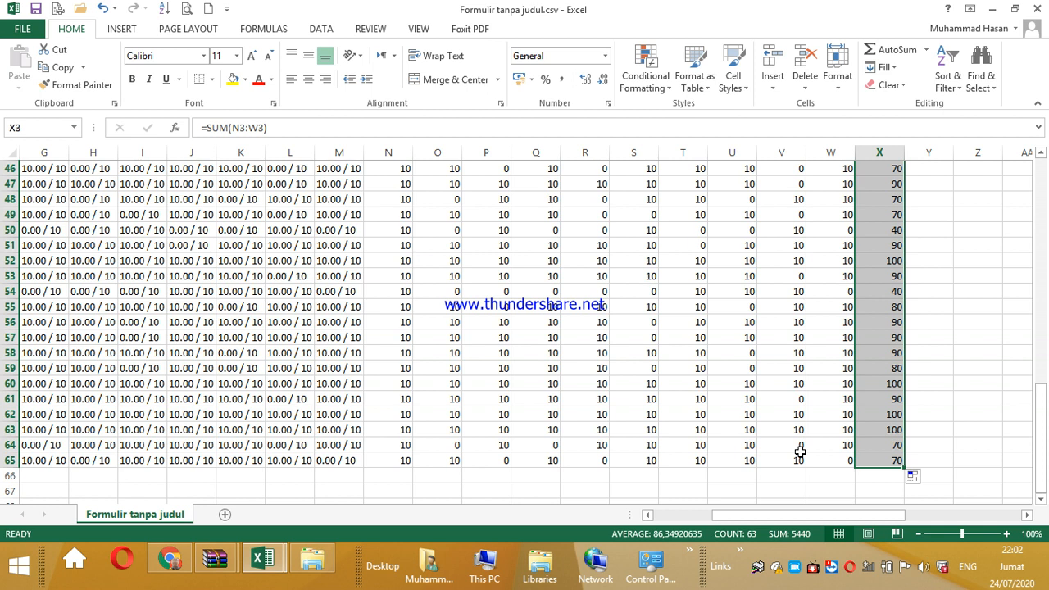
Copy the original total scores B3:B65 to Z3 and widen column Z to fit them.
left_click_drag(803, 516, 683, 515)
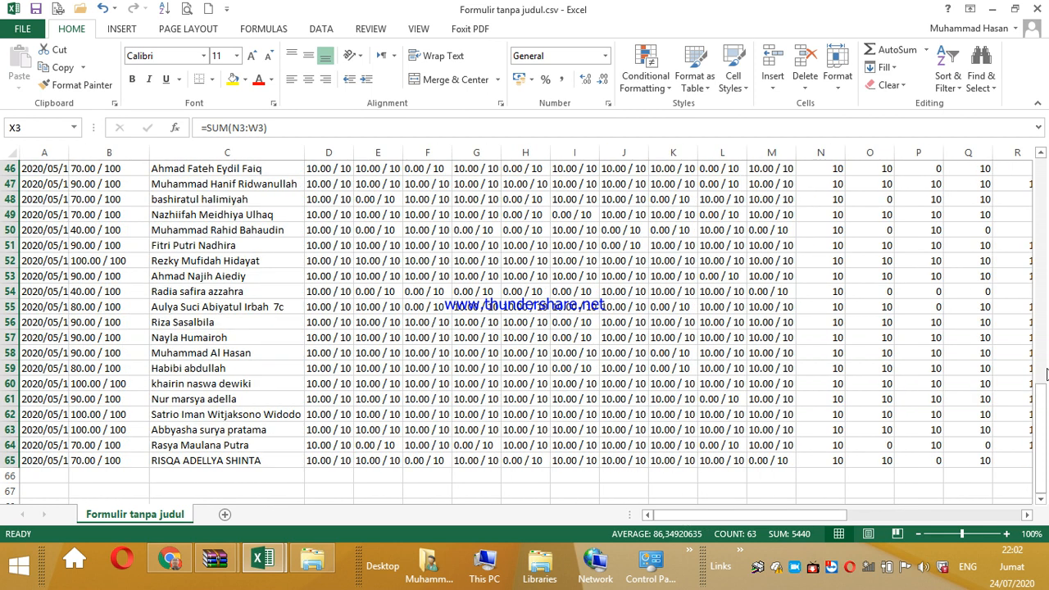
left_click_drag(1044, 414, 1041, 160)
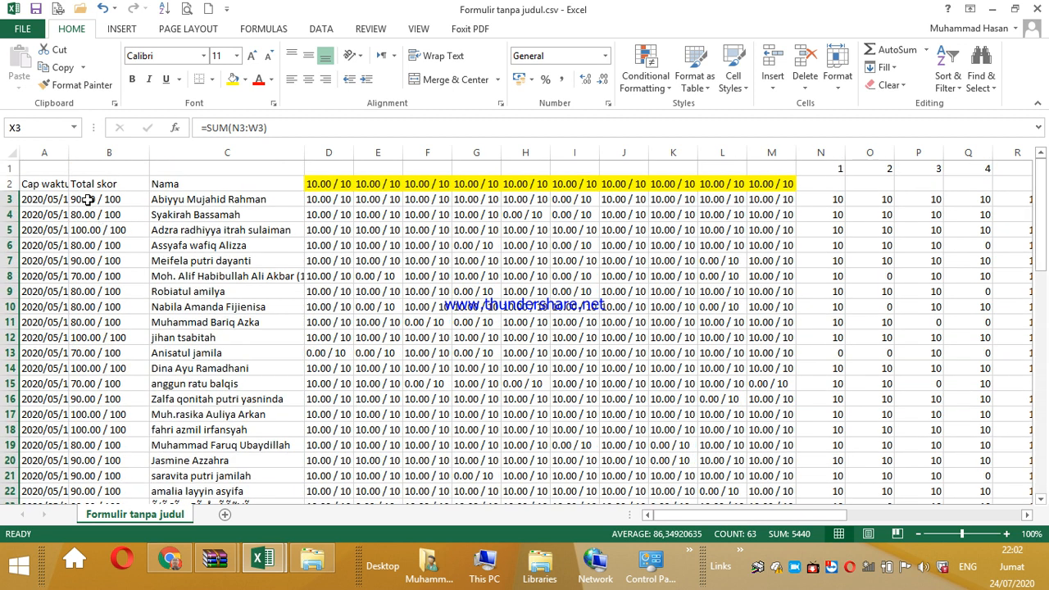
left_click_drag(90, 199, 102, 445)
key("ctrl+c")
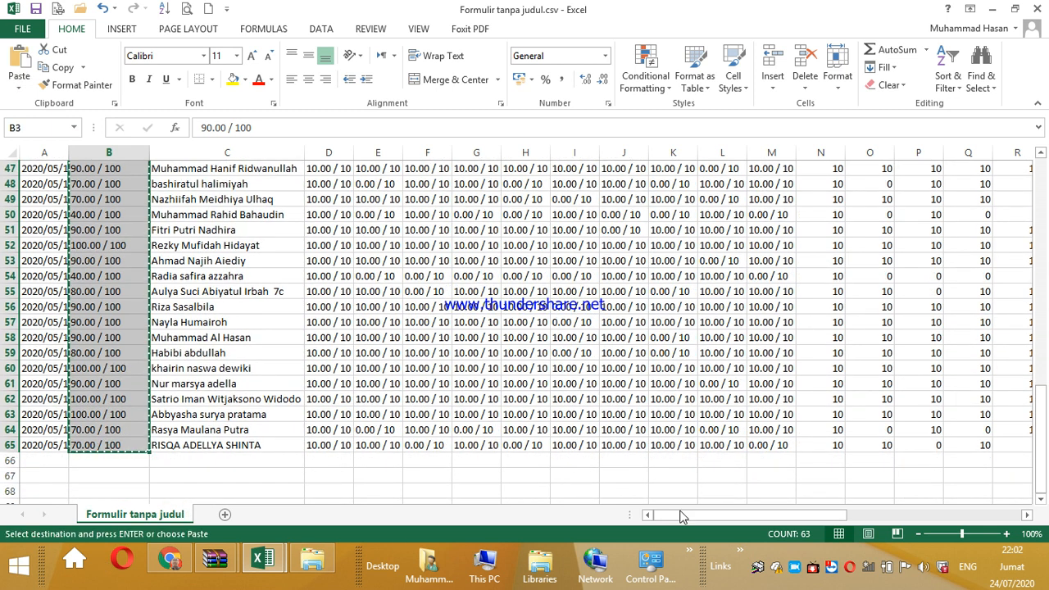
left_click_drag(680, 515, 839, 516)
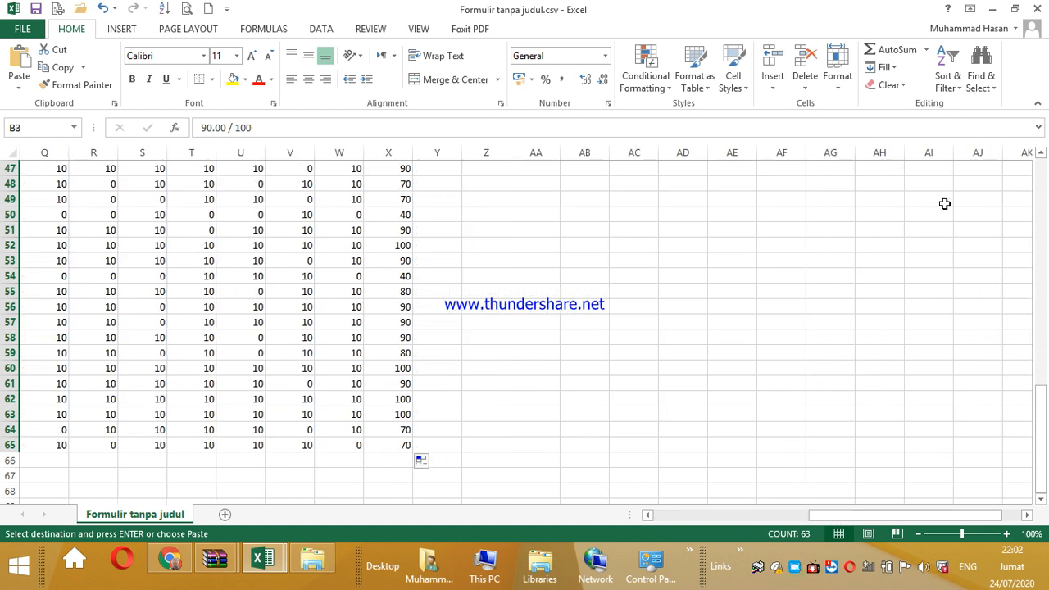
left_click_drag(1045, 414, 1021, 190)
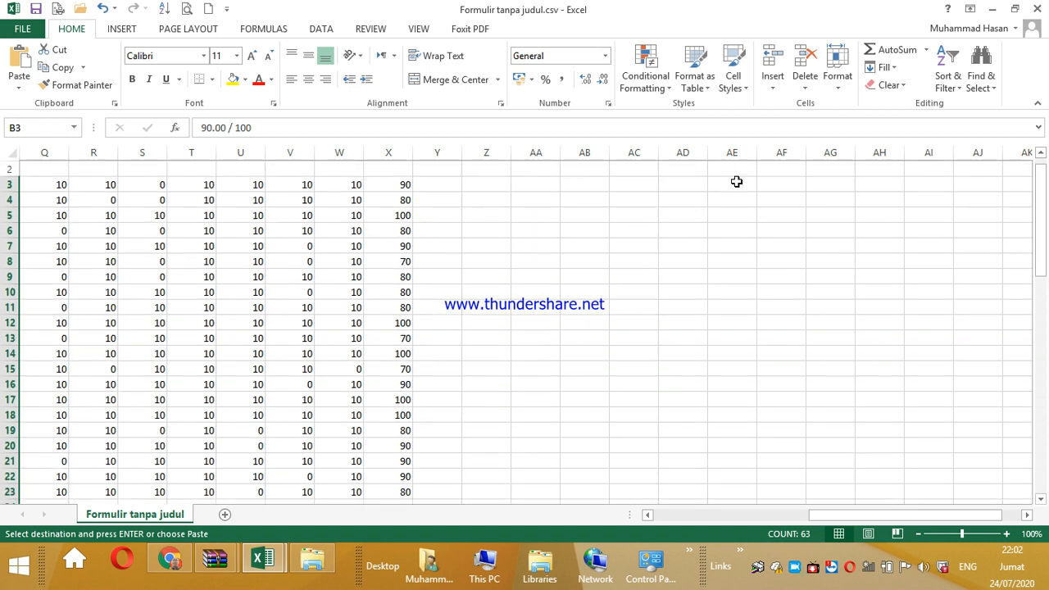
left_click(479, 182)
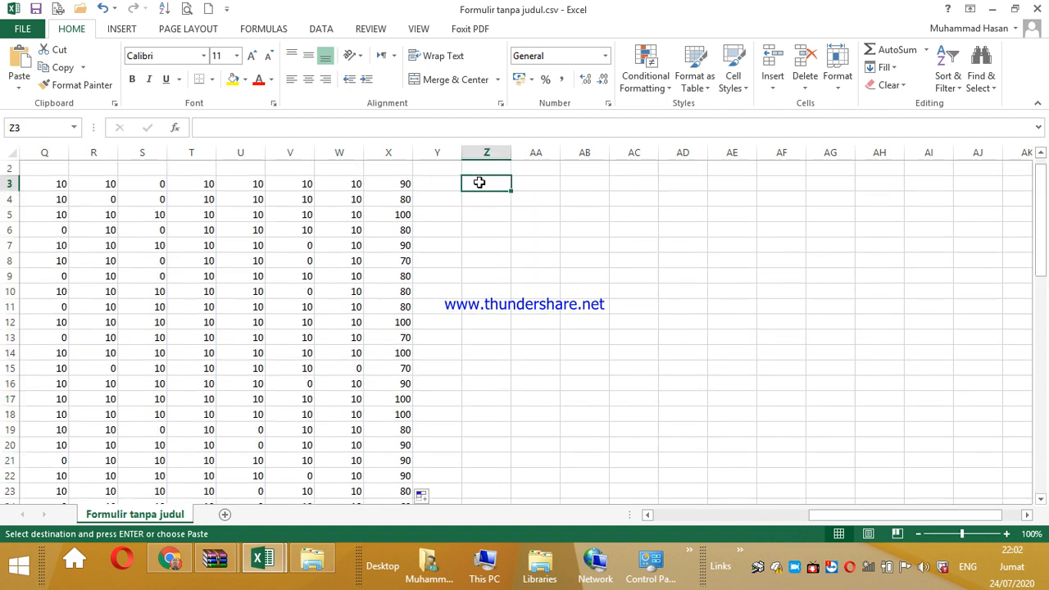
key("ctrl+v")
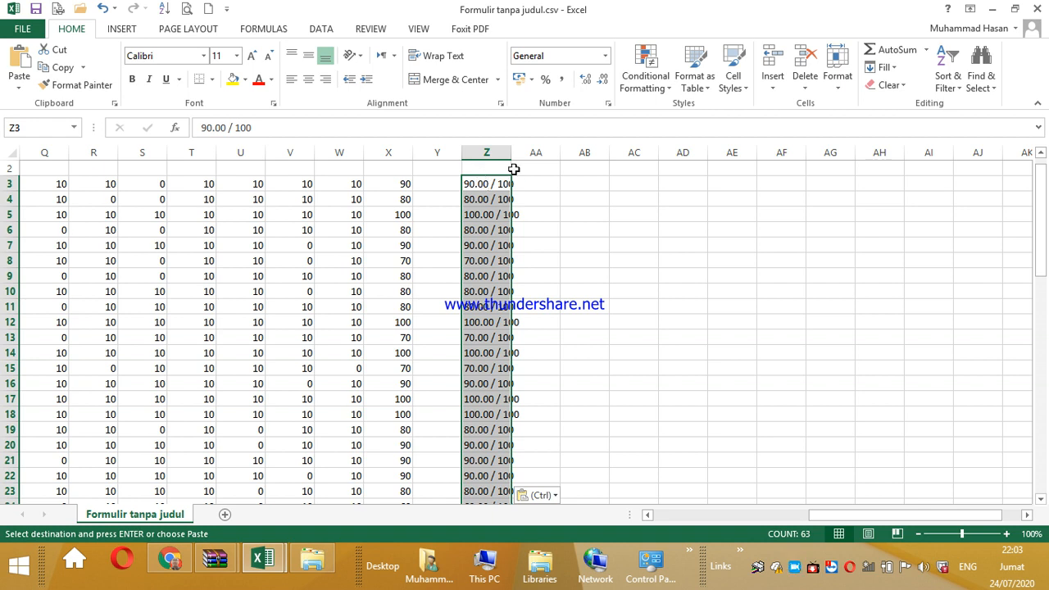
left_click_drag(508, 155, 580, 155)
Compare the computed totals in column X with the original total scores in column Z, row by row down to row 62.
left_click(407, 201)
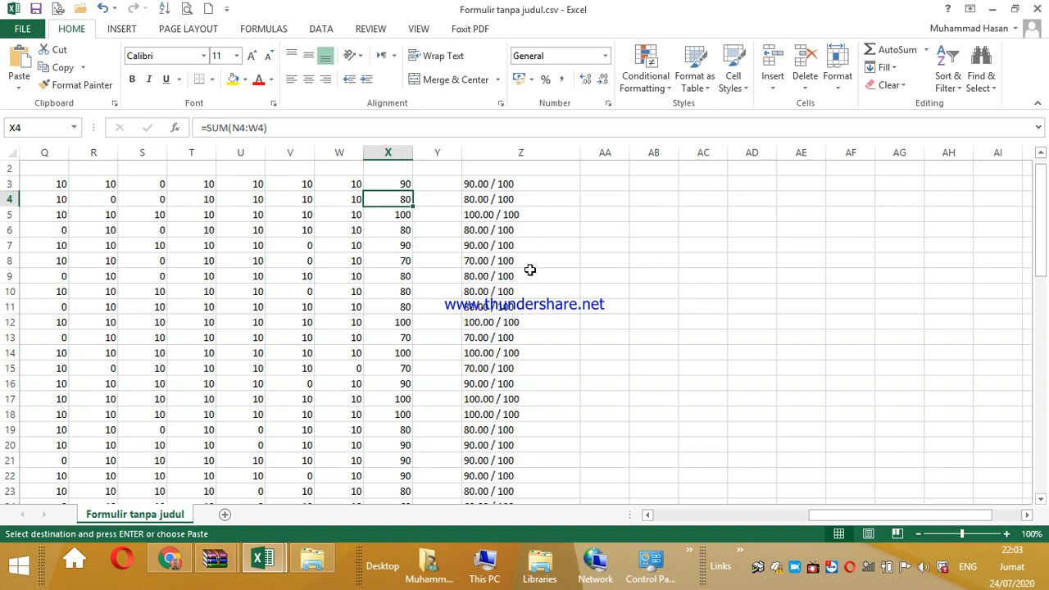
key("Down")
key("Down")
key("Down")
key("Down")
key("Down")
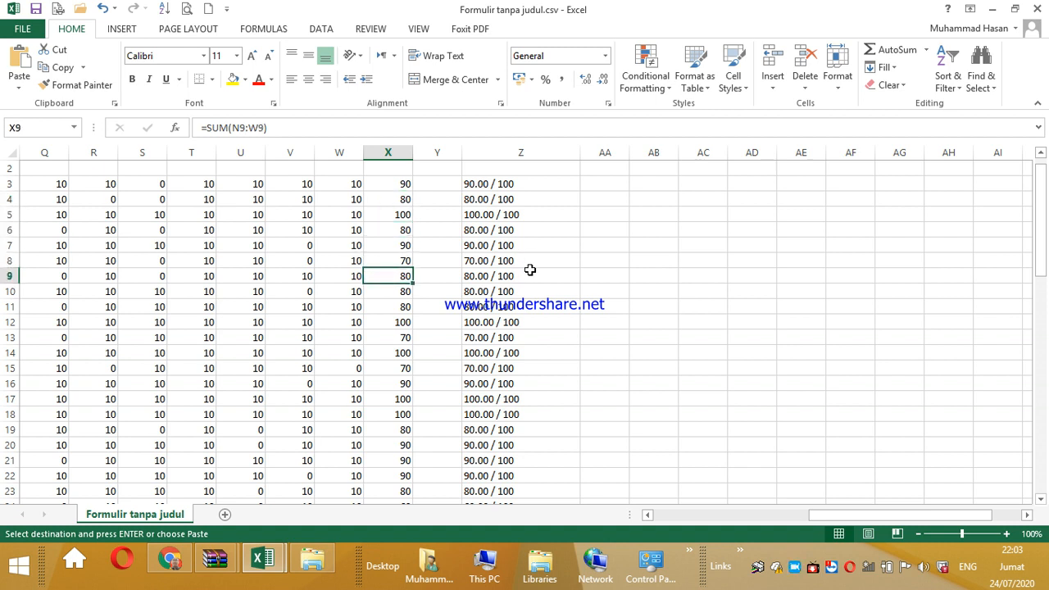
key("Down")
key("Down")
key("Down")
key("Down")
key("Down")
key("Down")
key("Down")
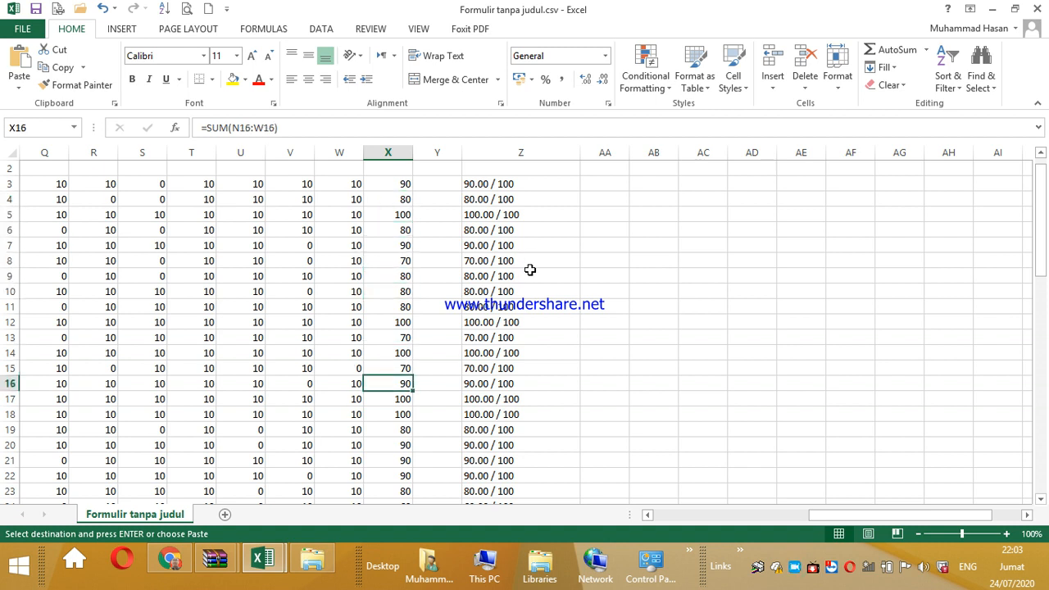
key("Down")
key("Down")
key("Down")
key("Down")
key("Down")
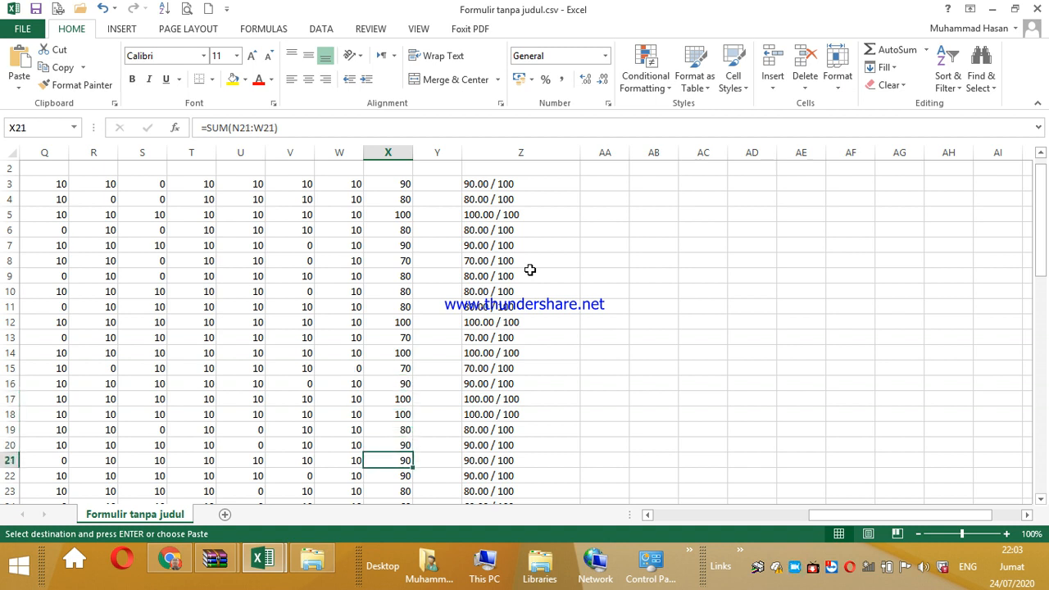
key("Down")
key("Down")
key("Down")
key("Down")
key("Down")
key("Down")
key("Down")
key("Down")
key("Down")
key("Down")
key("Down")
key("Down")
key("Down")
key("Down")
key("Down")
key("Down")
key("Down")
key("Down")
key("Down")
key("Down")
key("Down")
key("Down")
key("Down")
key("Down")
key("Down")
key("Down")
key("Down")
key("Down")
key("Down")
key("Down")
key("Down")
key("Down")
key("Down")
key("Down")
key("Down")
key("Down")
key("Down")
key("Down")
key("Down")
key("Down")
key("Down")
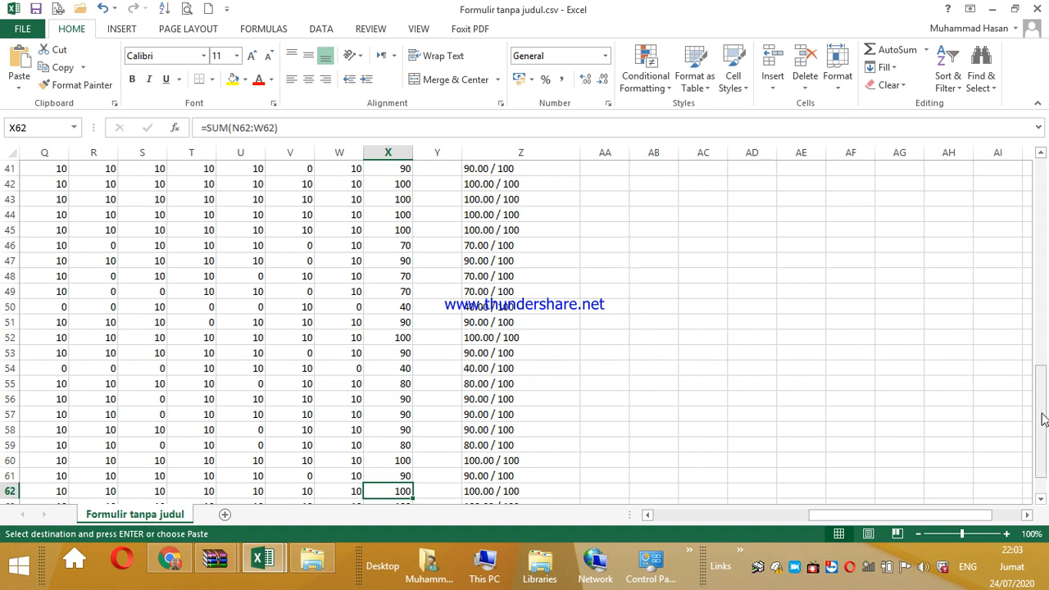
Duplicate the Formulir tanpa judul sheet, placing the copy after the original.
left_click_drag(1046, 421, 1045, 215)
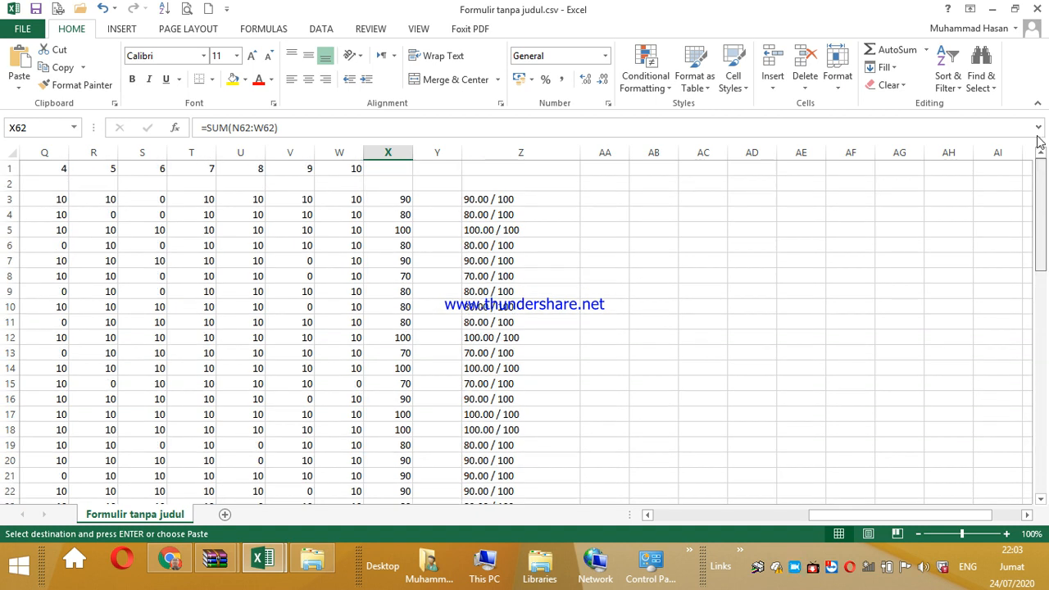
left_click_drag(848, 514, 782, 516)
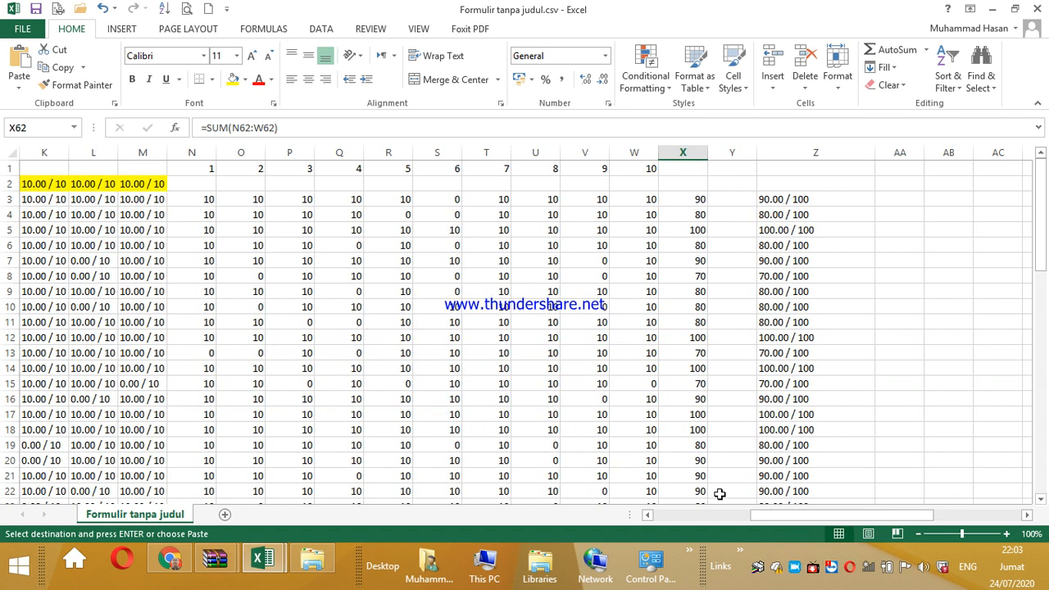
left_click_drag(797, 517, 723, 514)
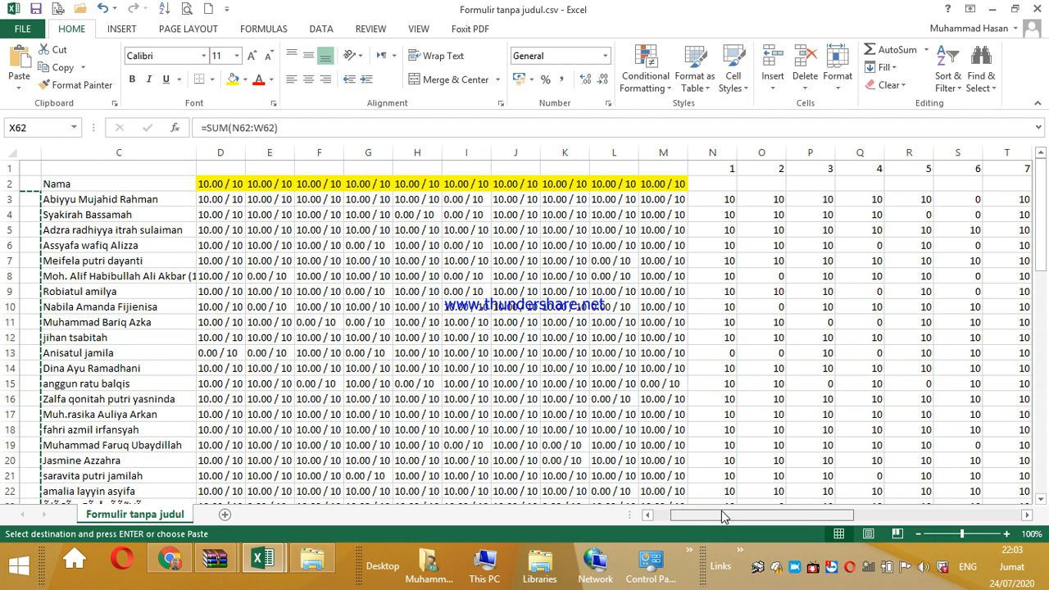
left_click_drag(723, 515, 774, 502)
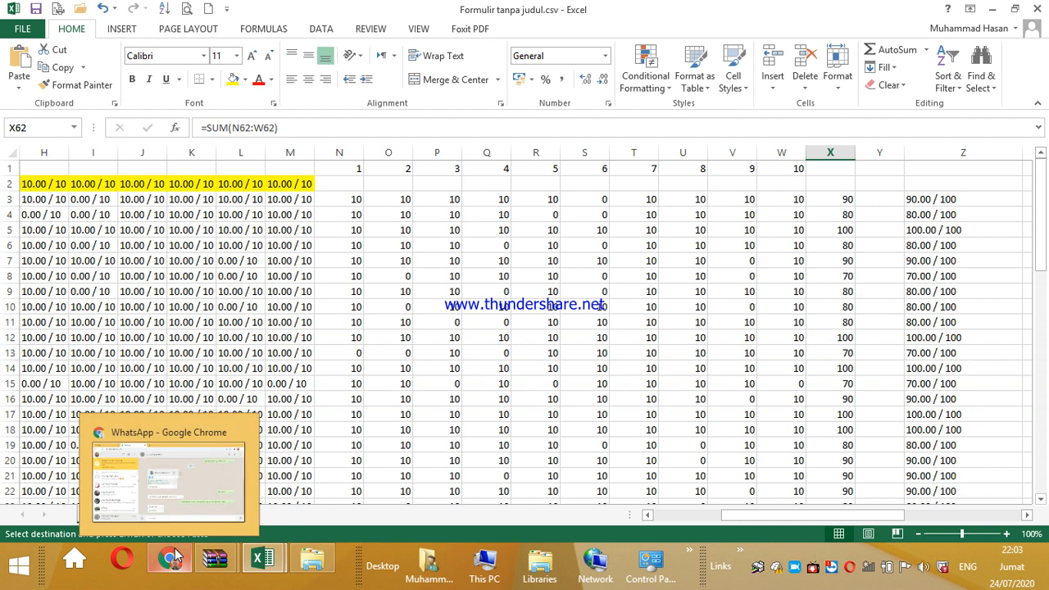
left_click(344, 432)
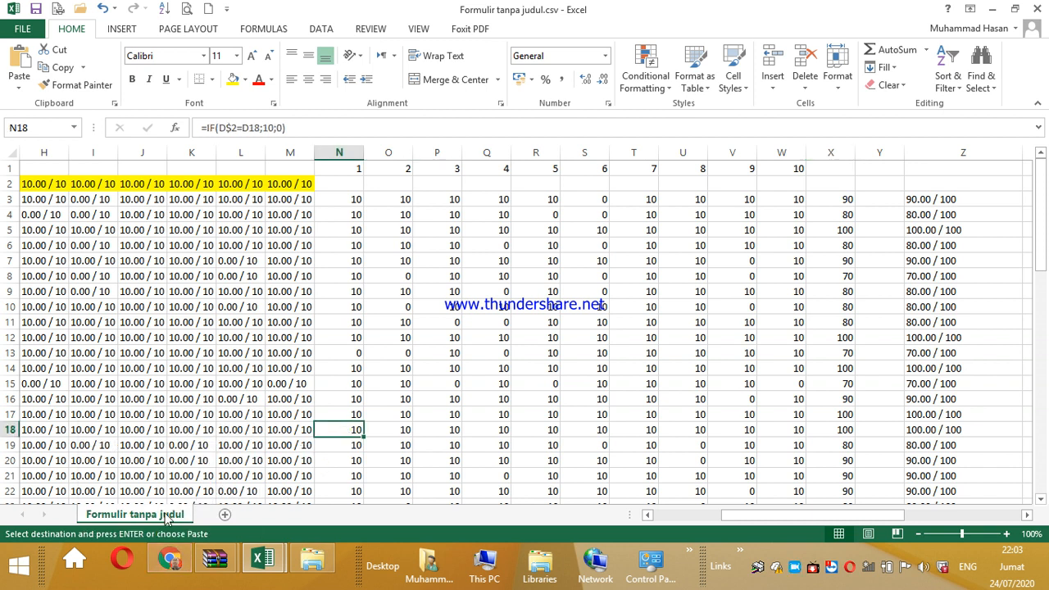
left_click_drag(166, 515, 232, 525)
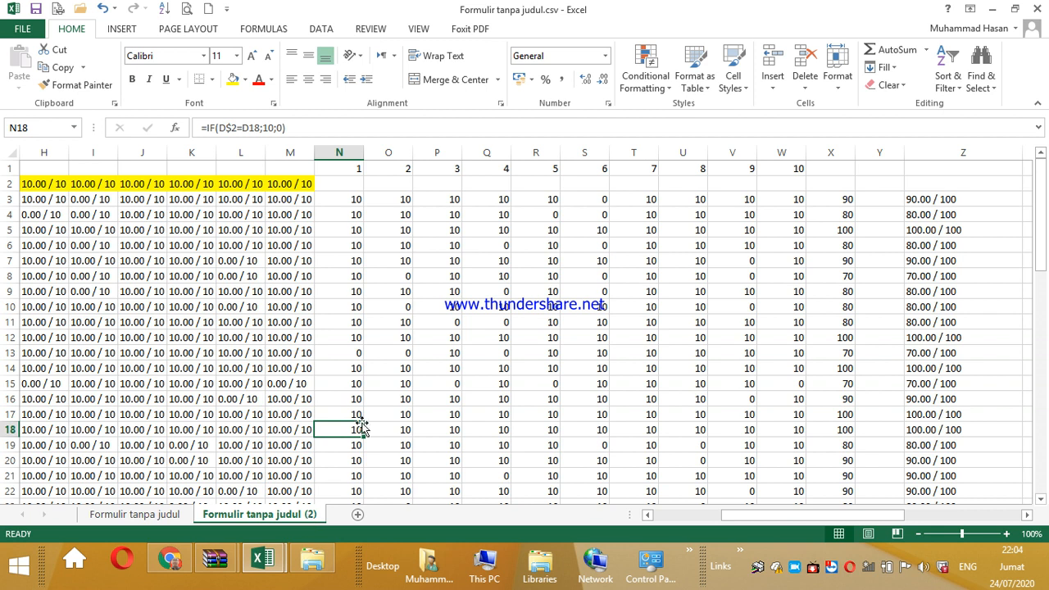
On the duplicated sheet, copy the question score formulas N3:W65 and select N3 as the paste destination.
left_click_drag(809, 521, 809, 520)
left_click(351, 202)
left_click_drag(369, 202, 799, 501)
left_click_drag(793, 564, 768, 460)
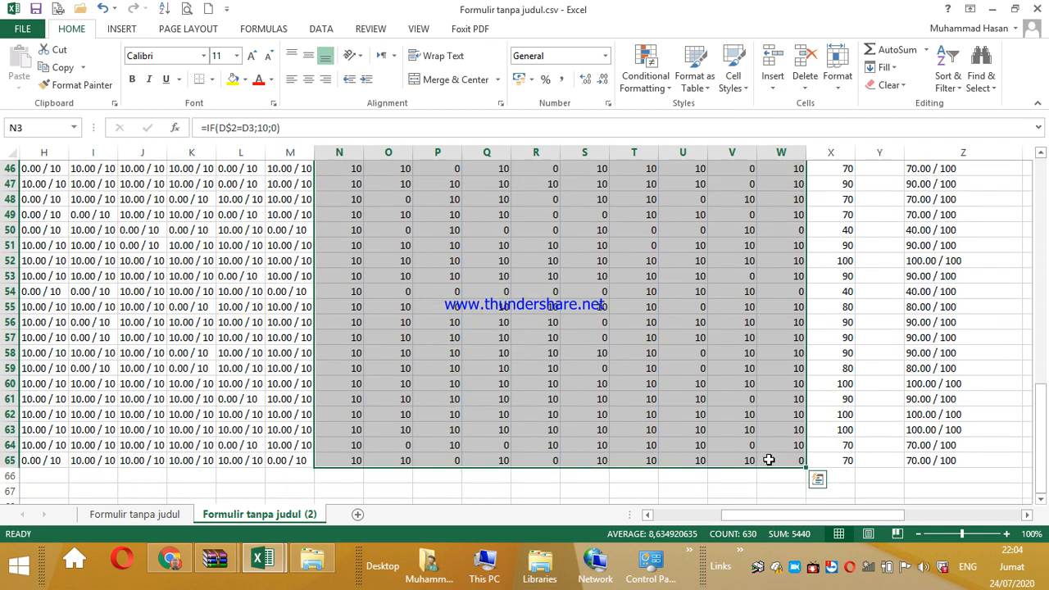
key("ctrl+c")
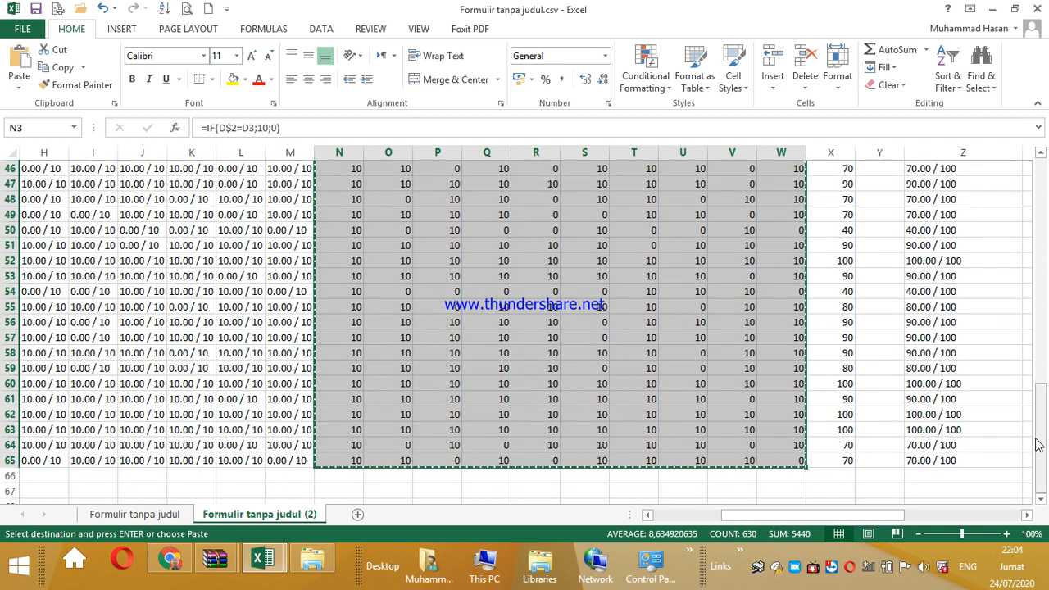
left_click_drag(1039, 445, 1023, 160)
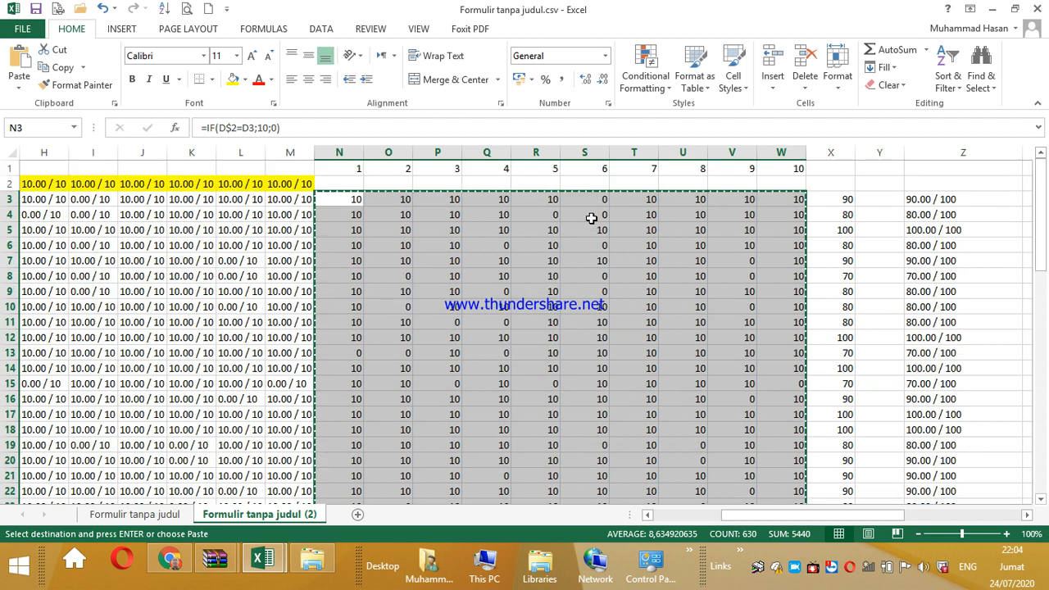
left_click(339, 195)
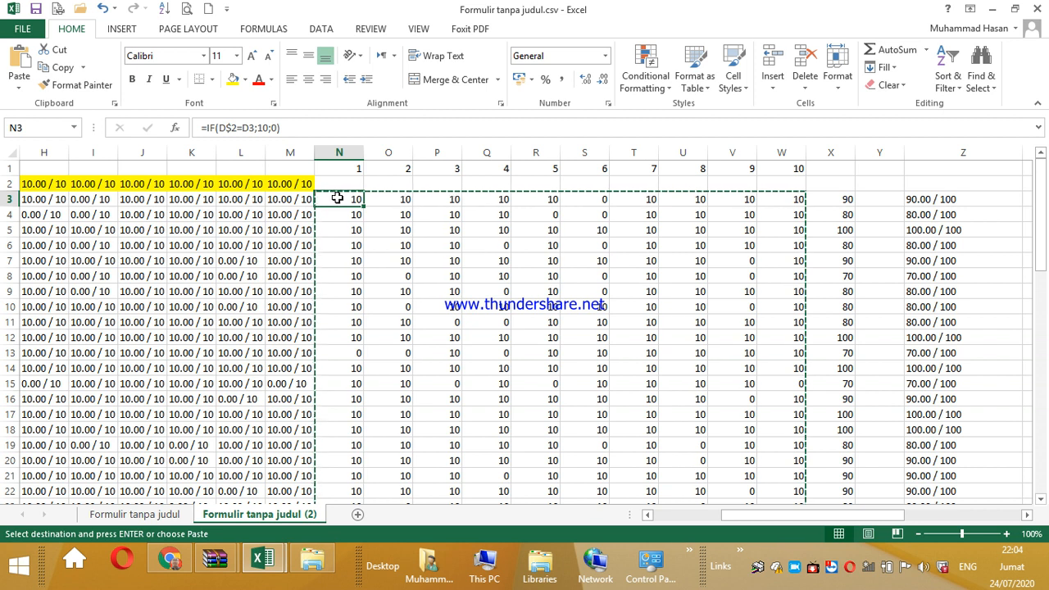
right_click(337, 199)
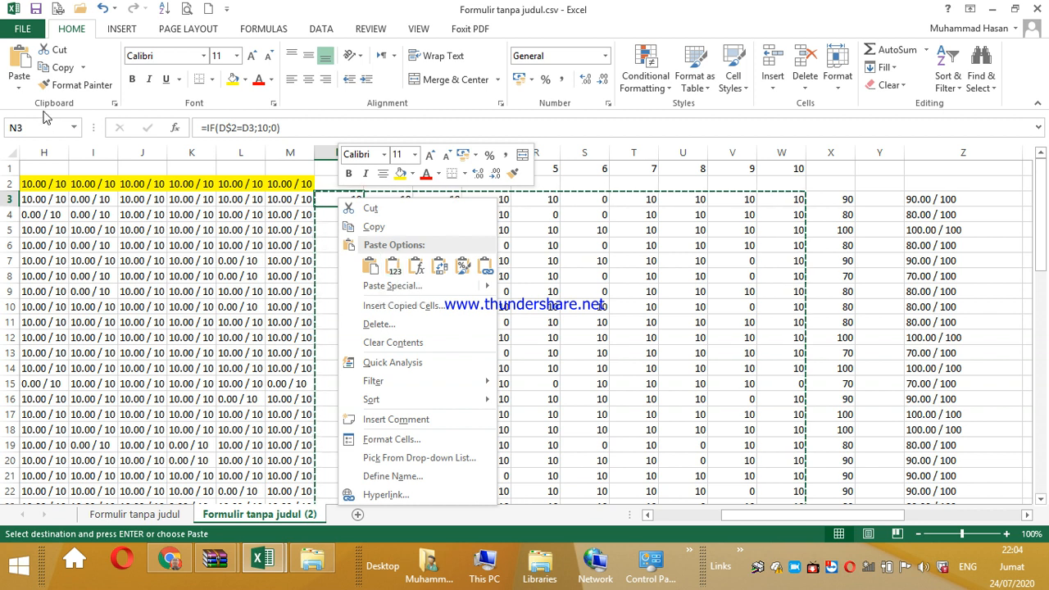
left_click(21, 94)
left_click(21, 93)
left_click(21, 93)
left_click(21, 93)
left_click(19, 92)
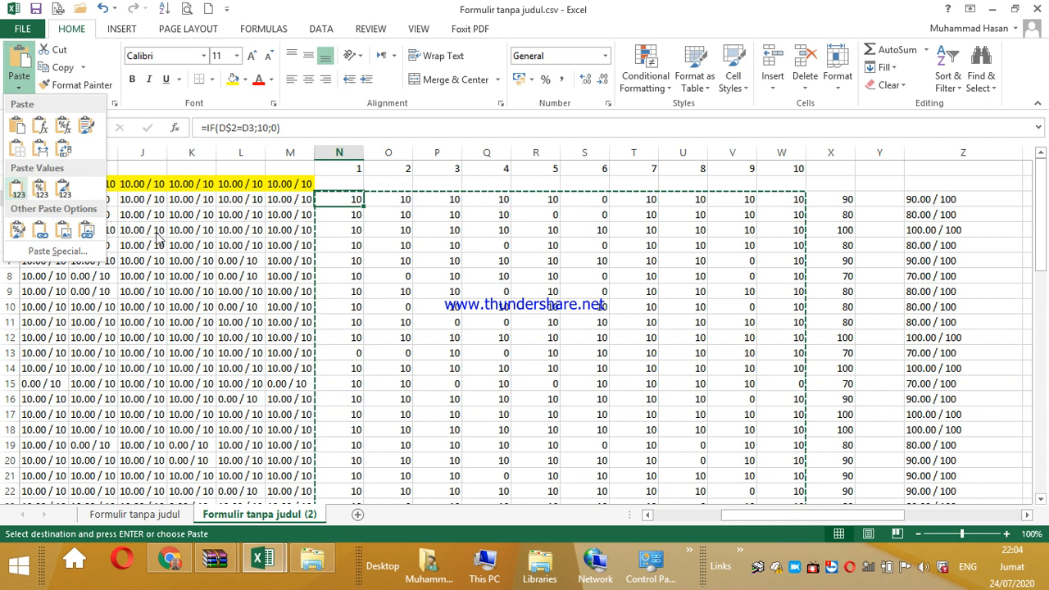
left_click(346, 206)
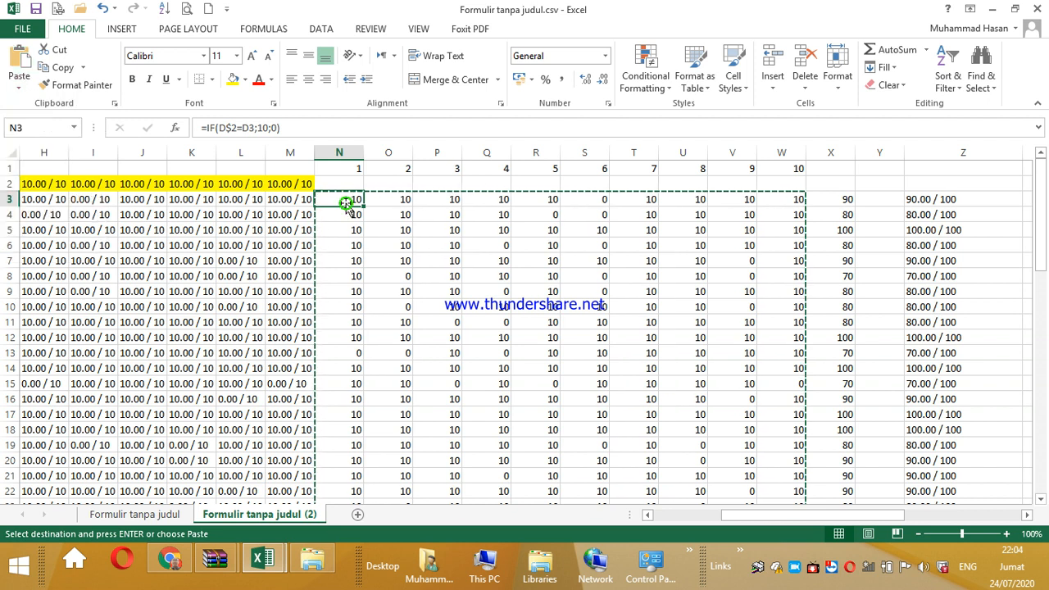
Paste the copied scores over N3:W65 as values only, replacing the IF formulas.
right_click(334, 203)
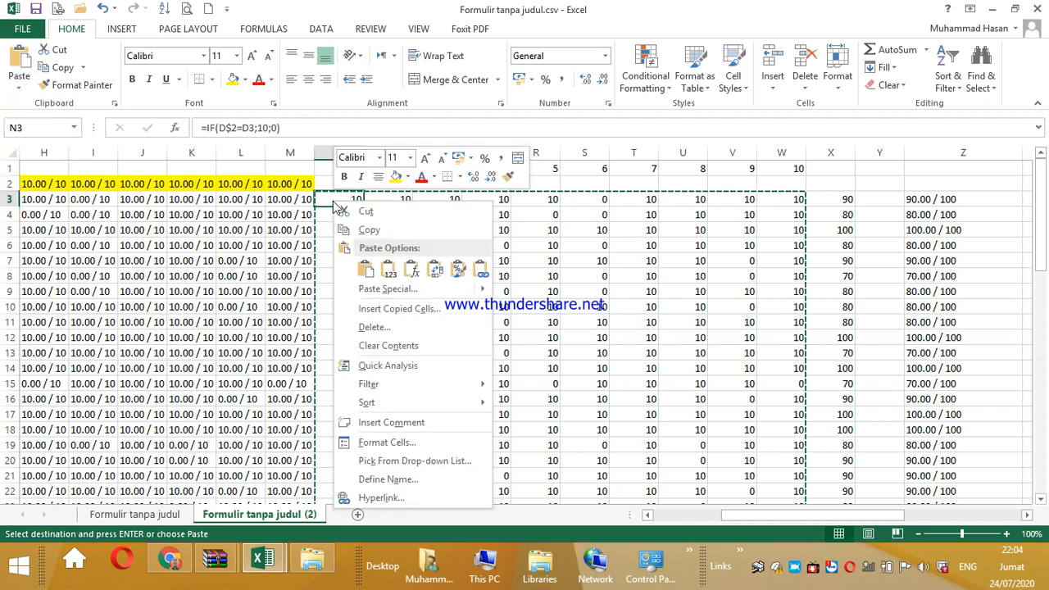
left_click(389, 270)
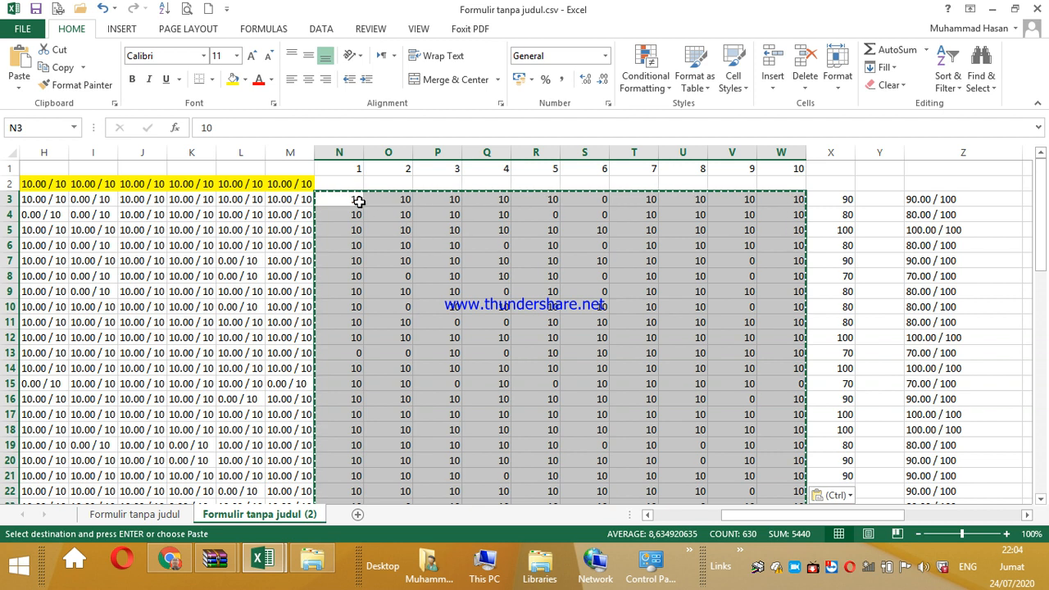
Compare the contents of N3 and O3 on the duplicated sheet with the same cells on the original sheet.
left_click(395, 244)
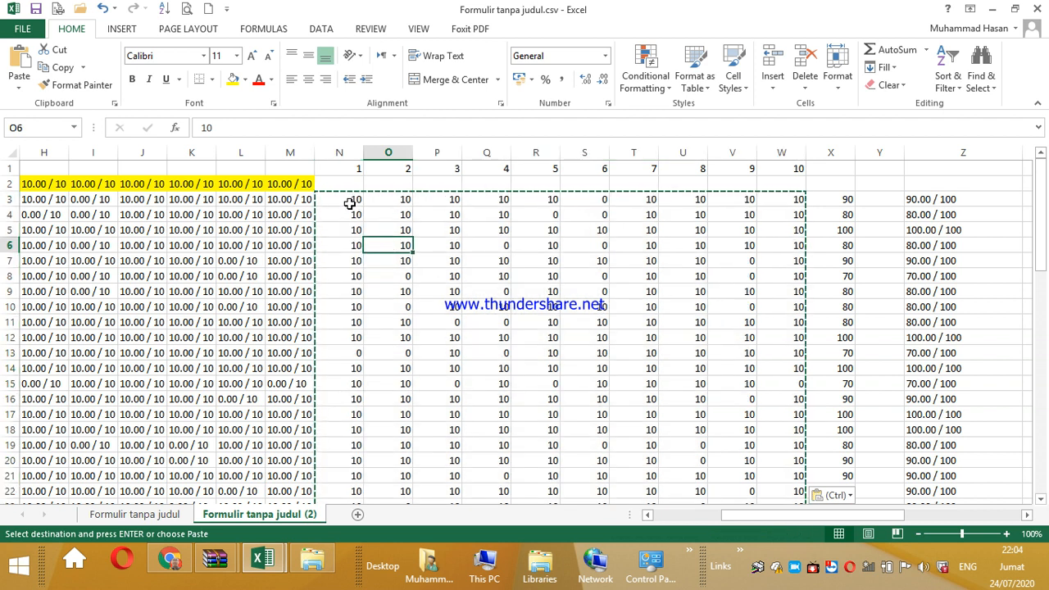
left_click(350, 202)
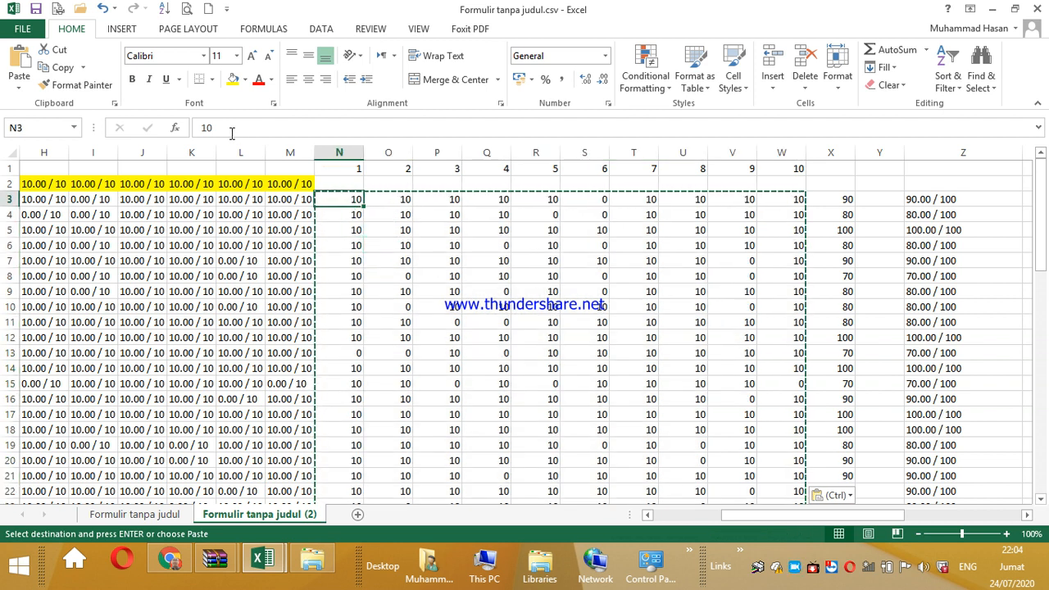
left_click(403, 201)
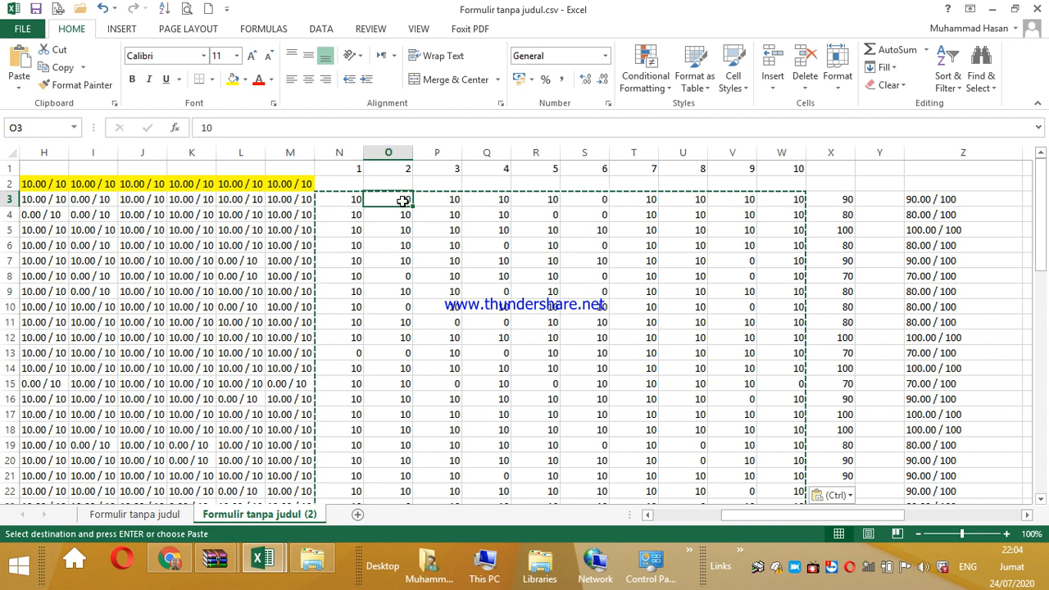
left_click(158, 514)
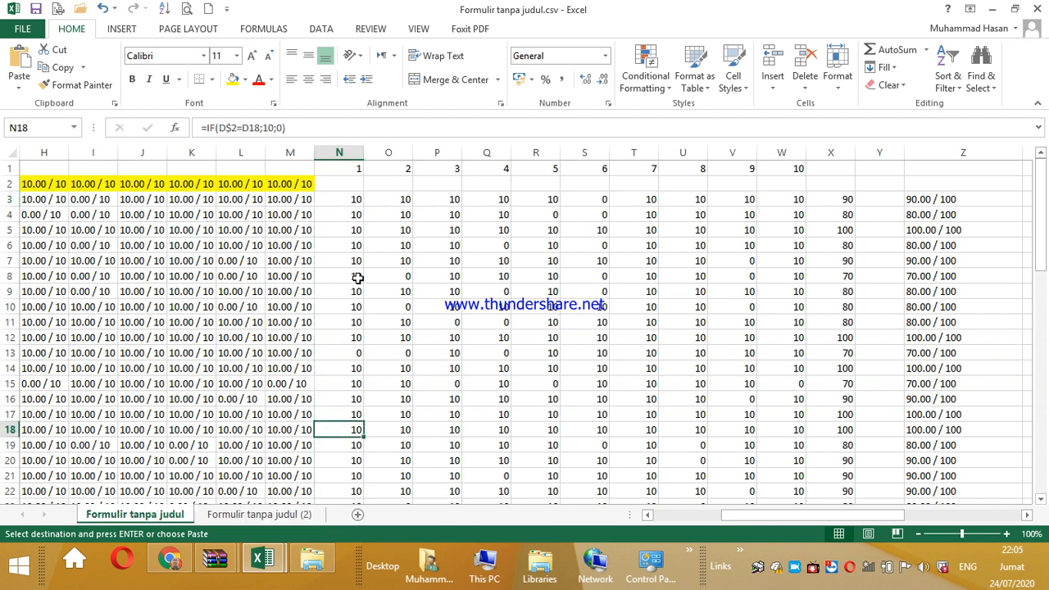
left_click(358, 198)
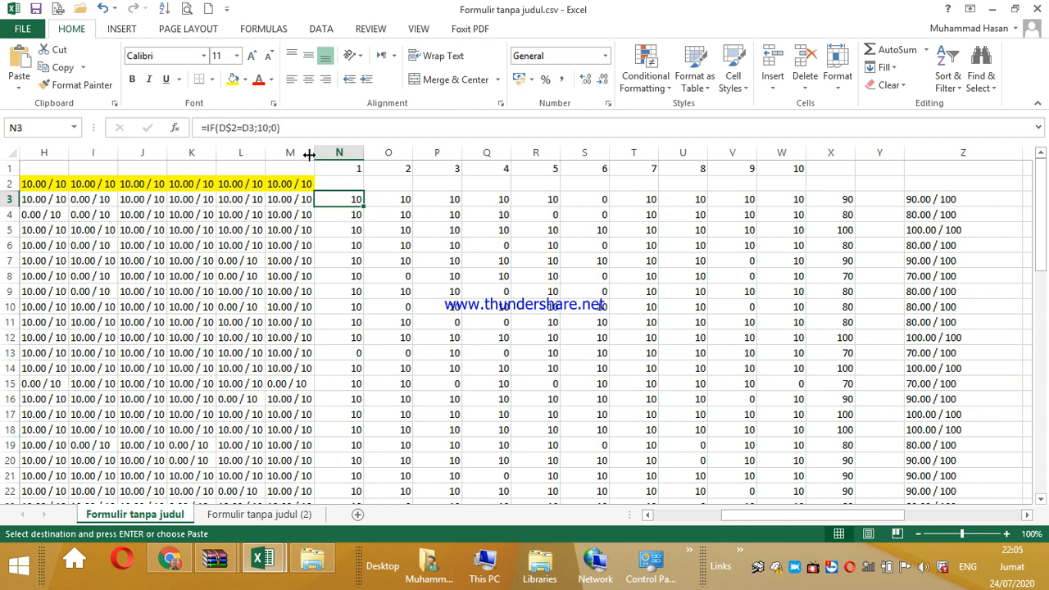
left_click(401, 201)
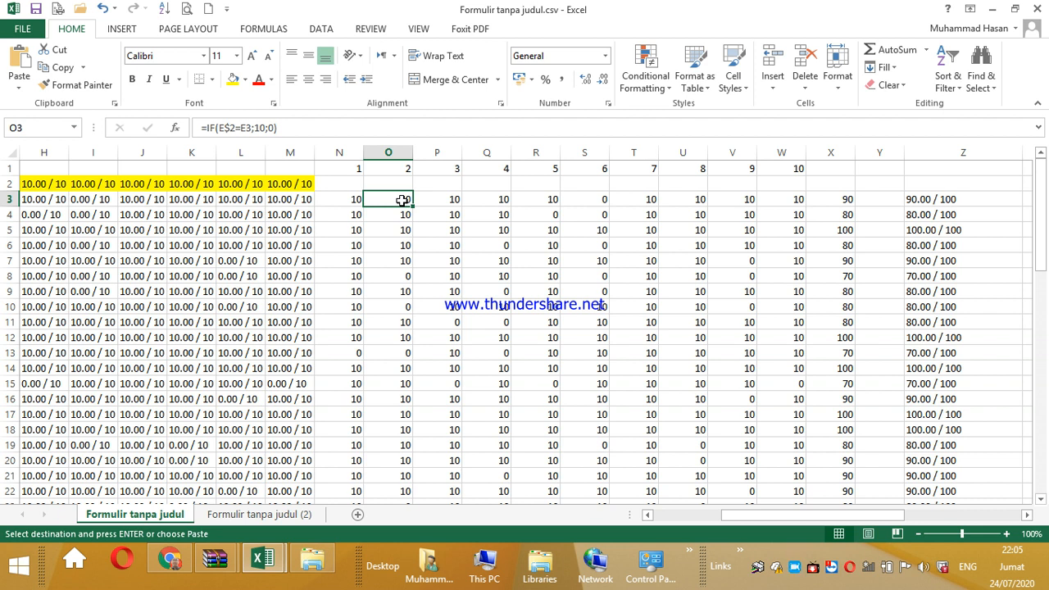
left_click(270, 516)
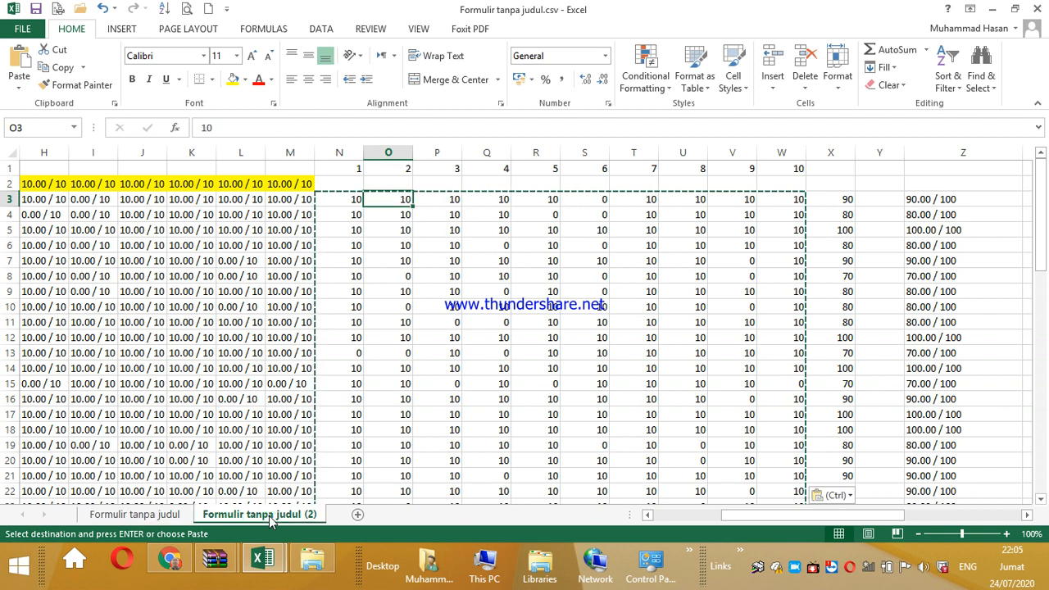
On the duplicated sheet, delete columns D through M holding the original "10.00 / 10" text scores and review the remaining numeric scores.
left_click(350, 198)
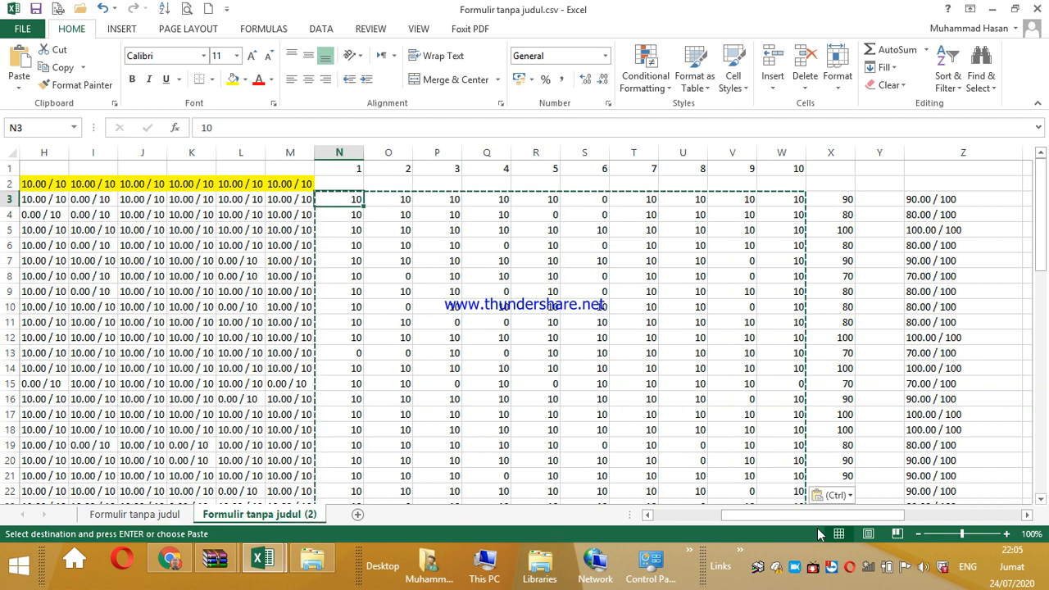
left_click_drag(849, 516, 771, 517)
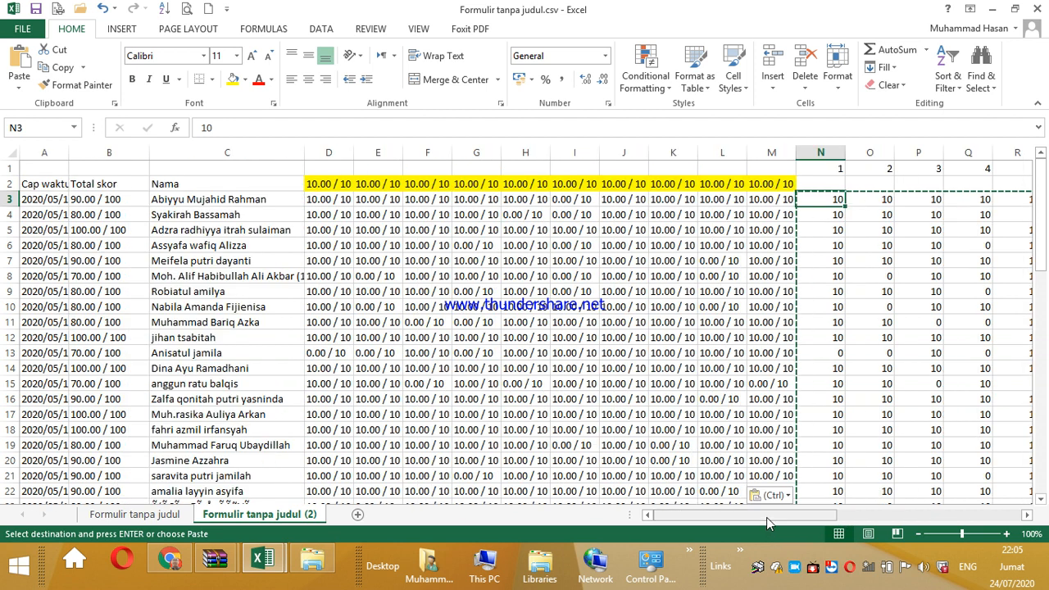
left_click_drag(336, 154, 777, 152)
right_click(779, 153)
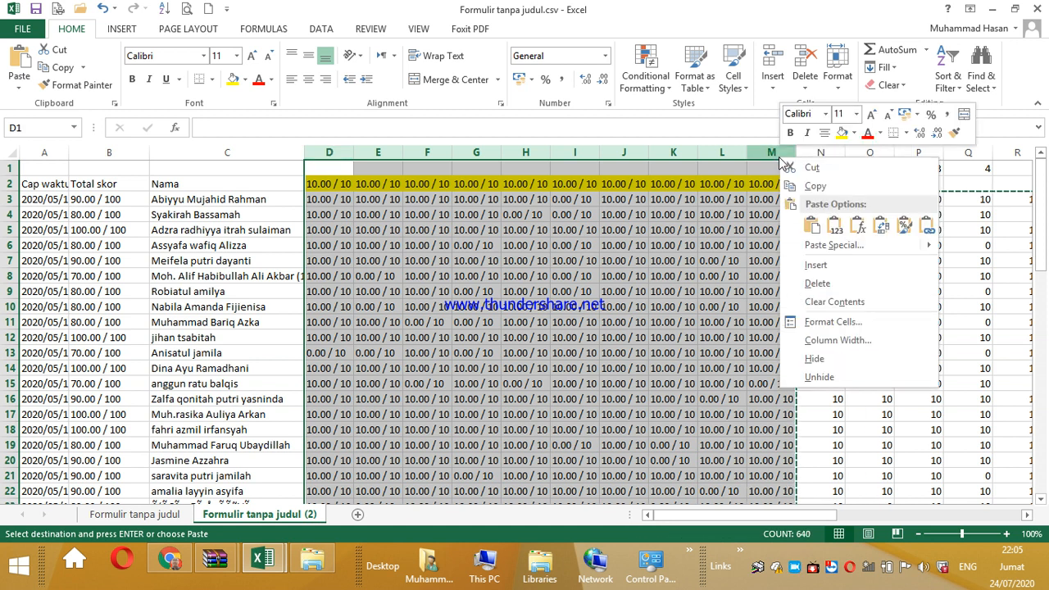
left_click(817, 284)
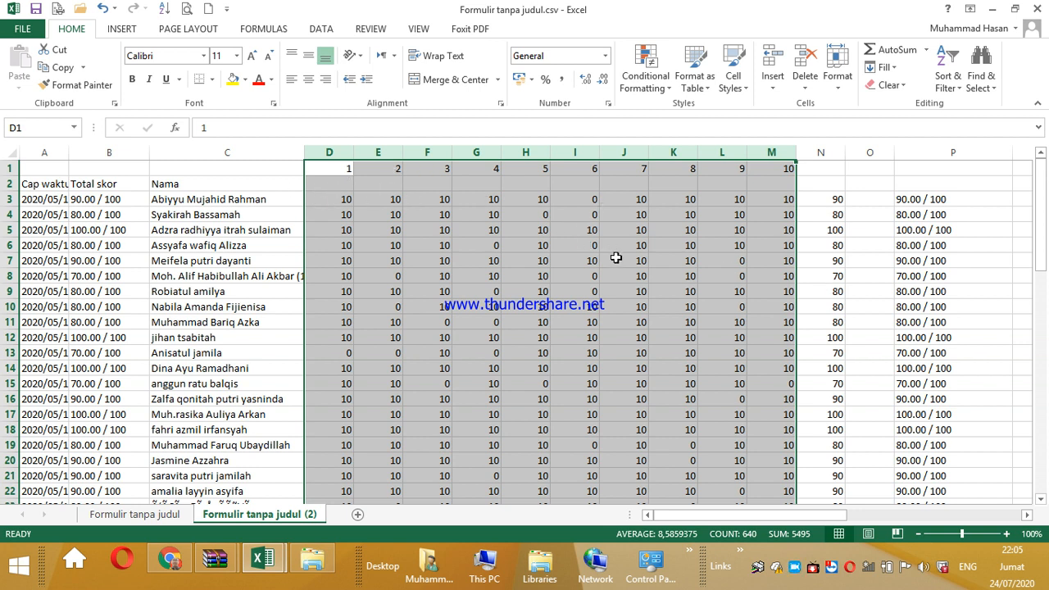
scroll(1041, 220, "down", 2)
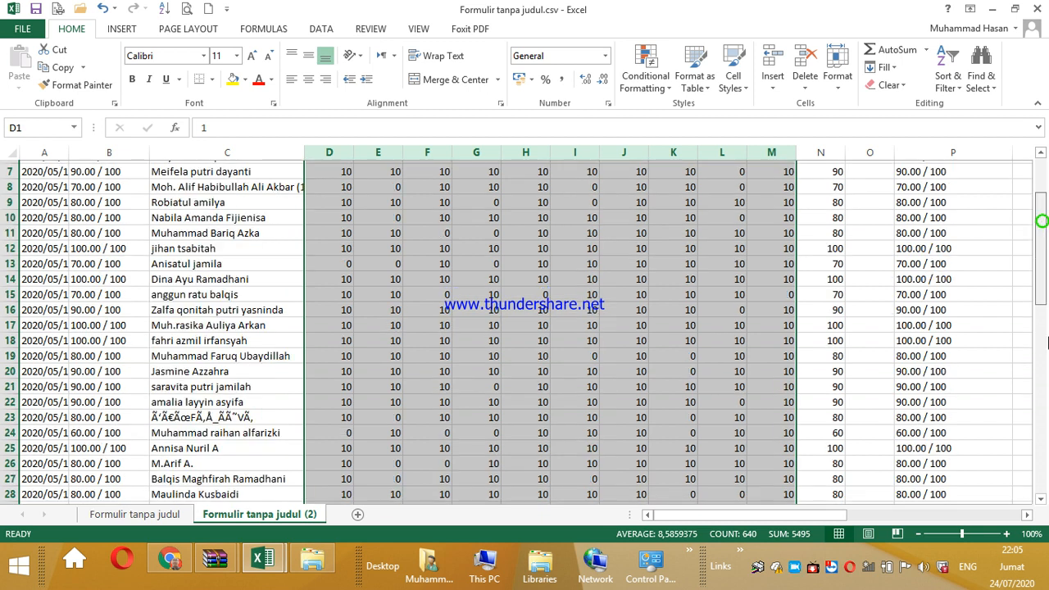
scroll(1047, 345, "down", 6)
left_click_drag(1047, 348, 1048, 184)
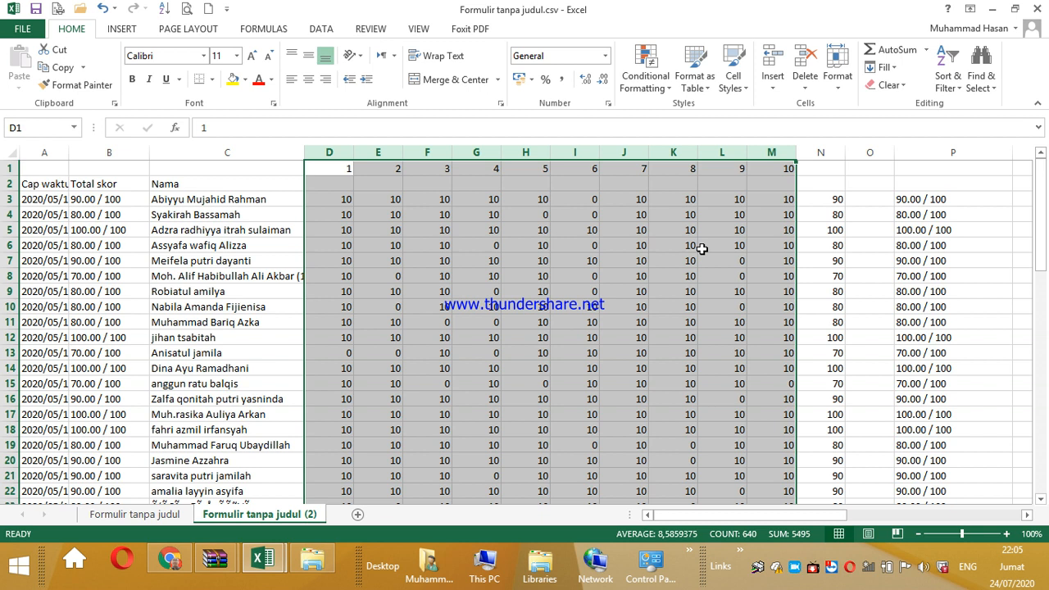
key("ctrl+alt+F3")
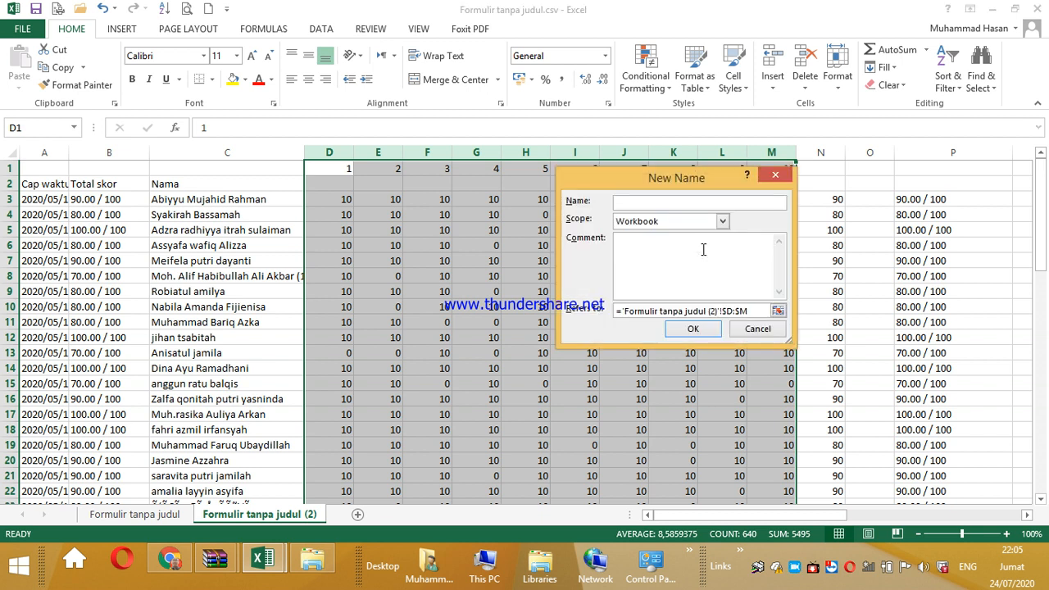
left_click(694, 329)
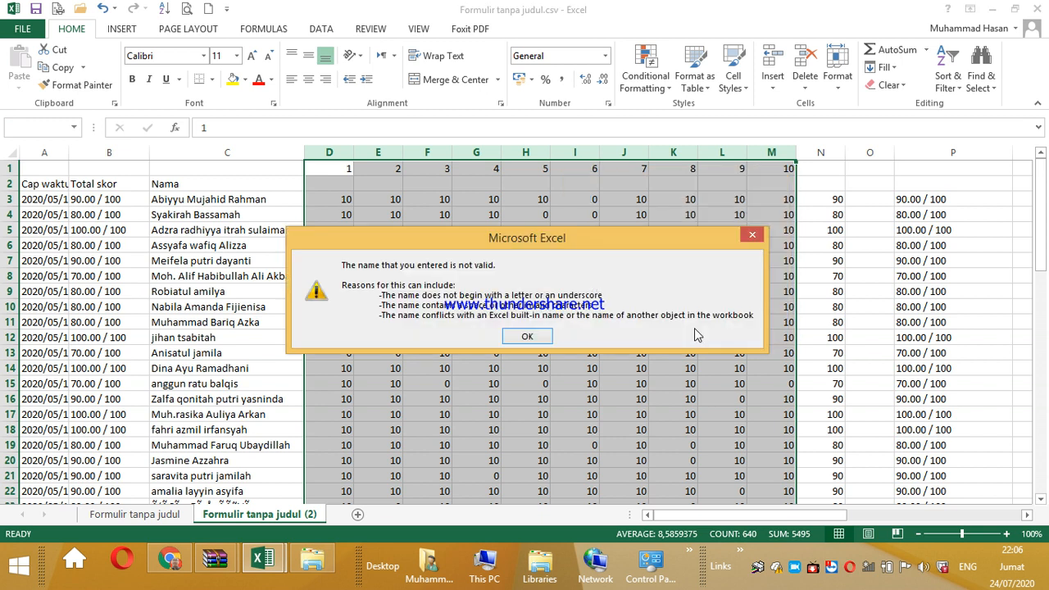
left_click(547, 341)
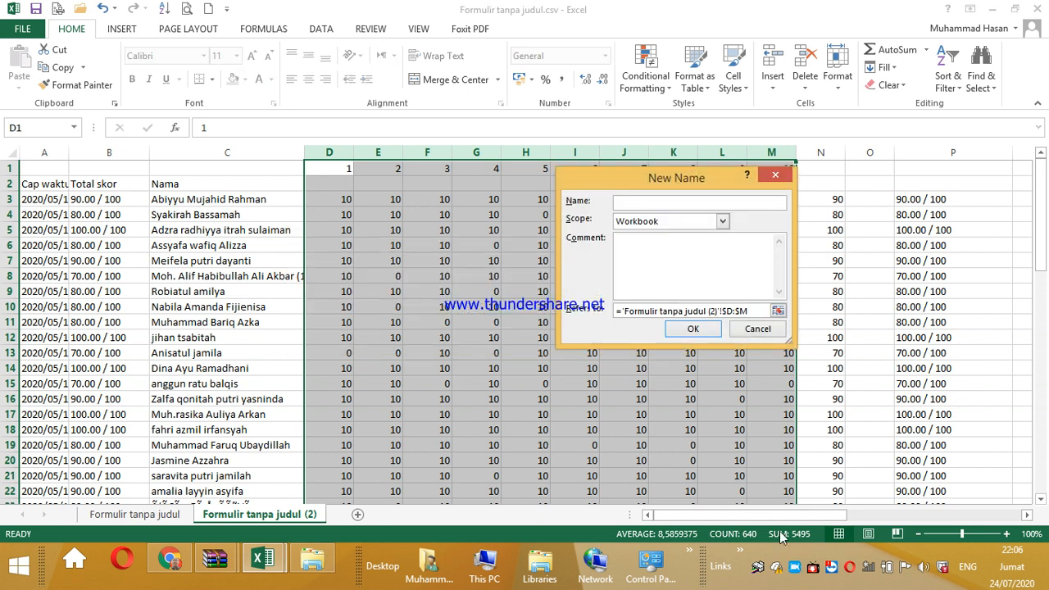
left_click(795, 568)
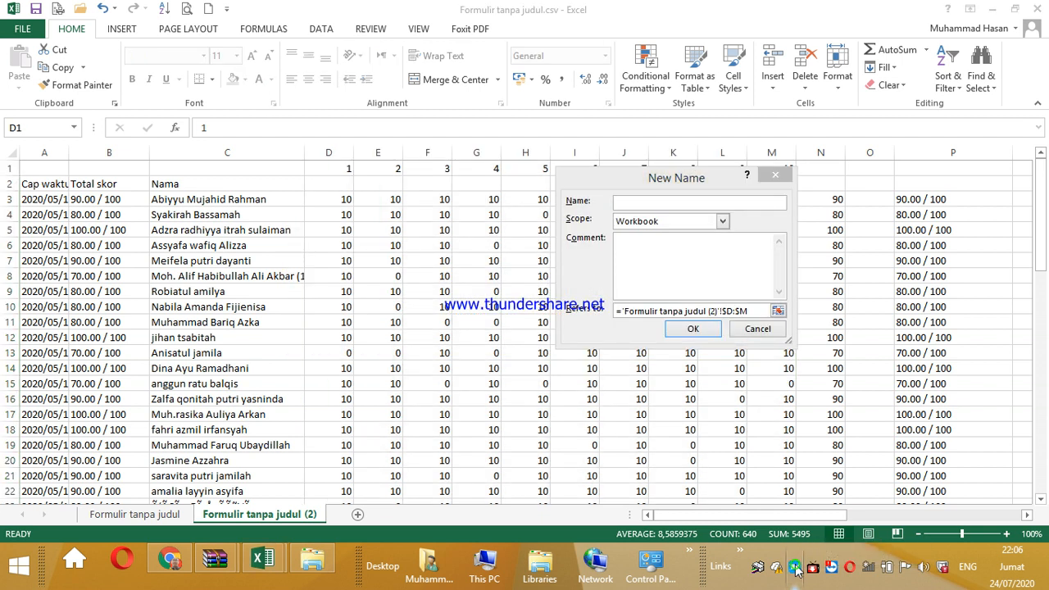